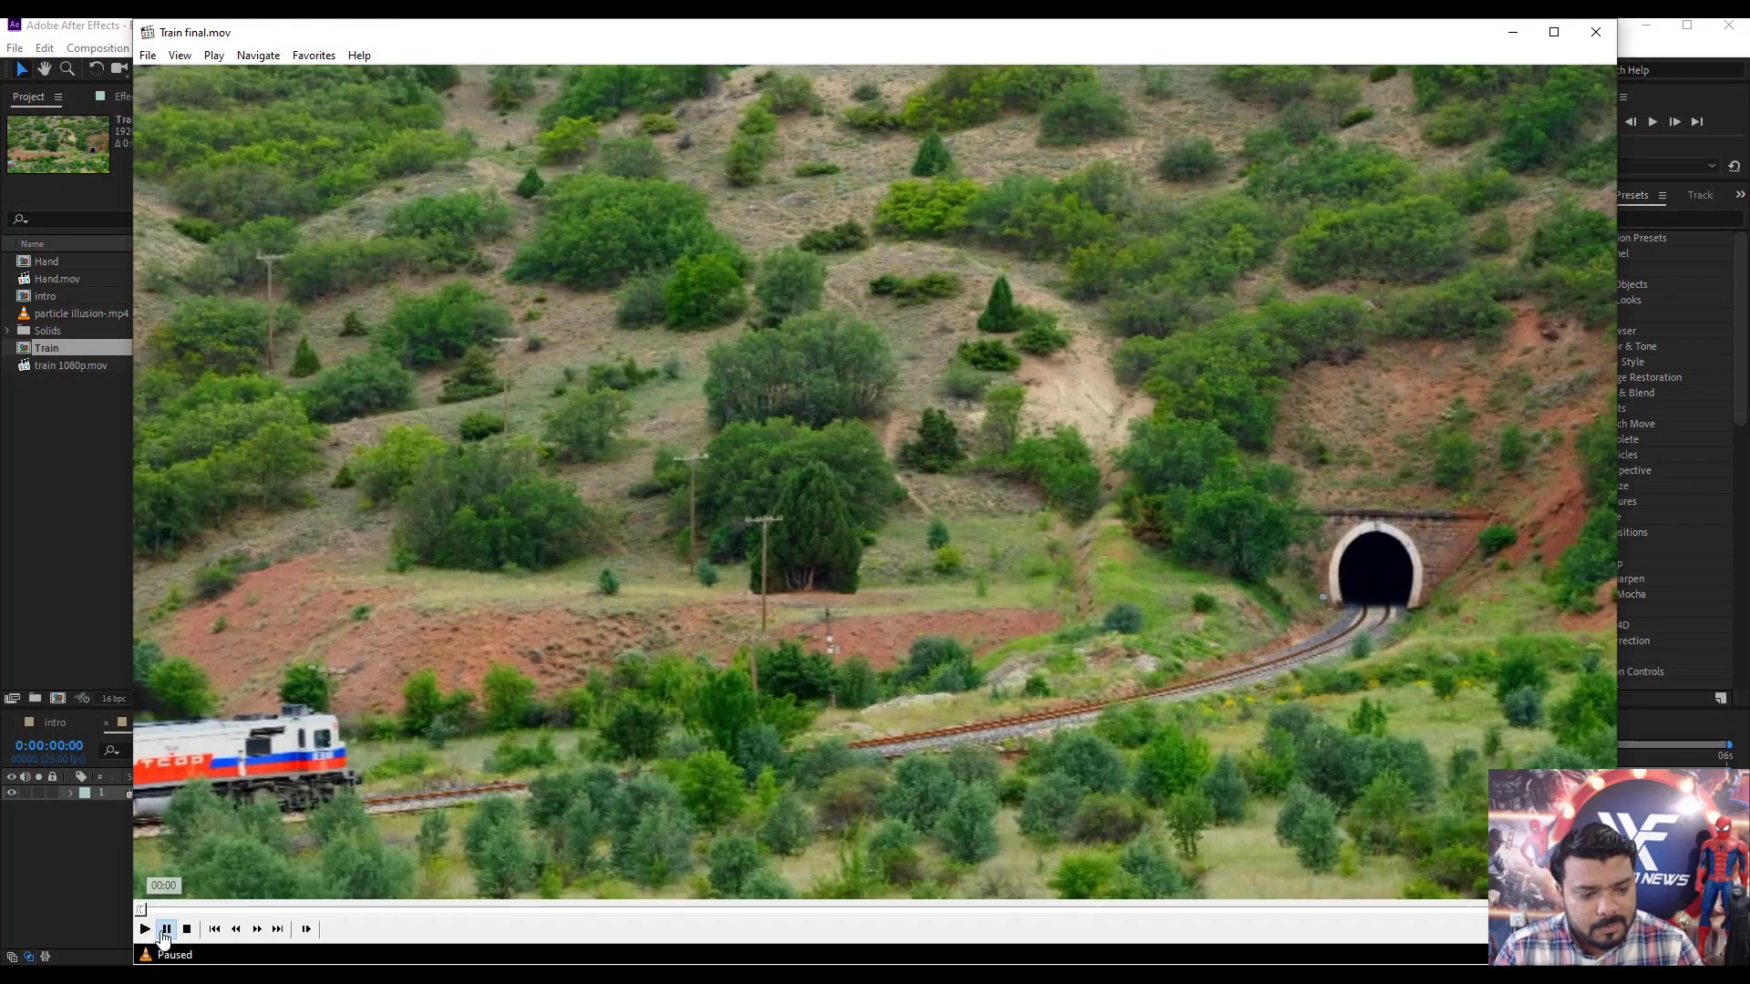
# Play Train final.mov, pause it, then start playing Hand final.mov.
pyautogui.click(146, 929)
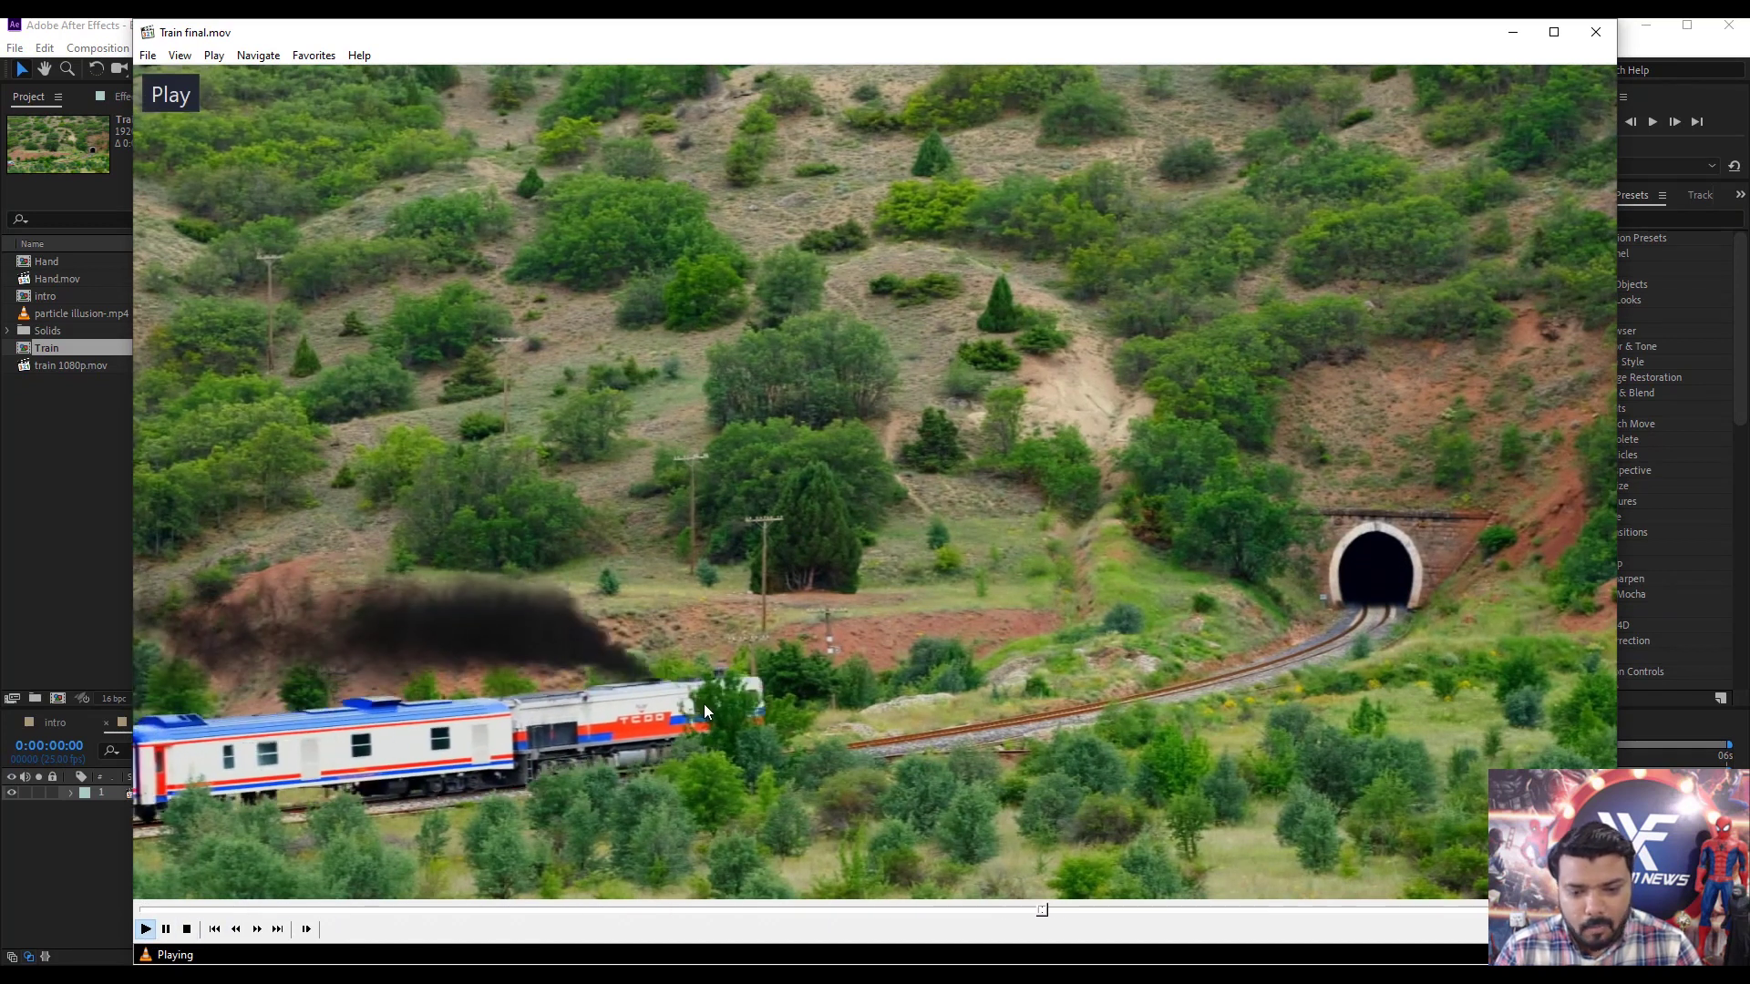
pyautogui.press('space')
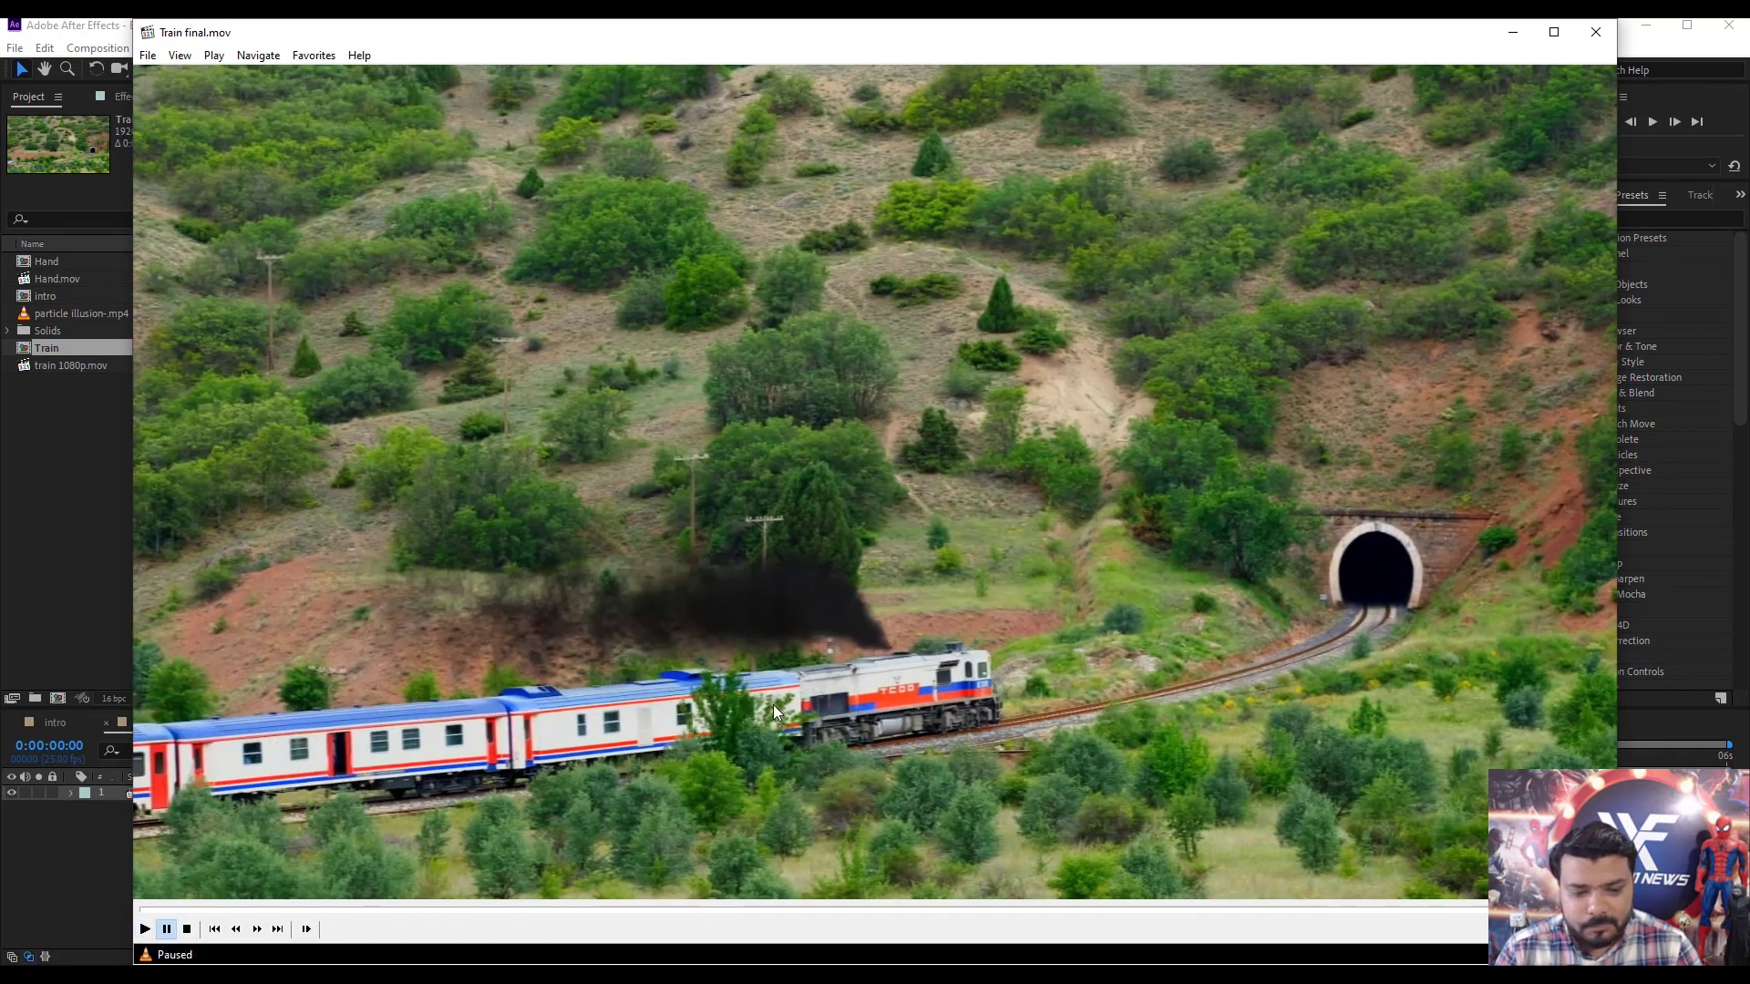
pyautogui.click(304, 928)
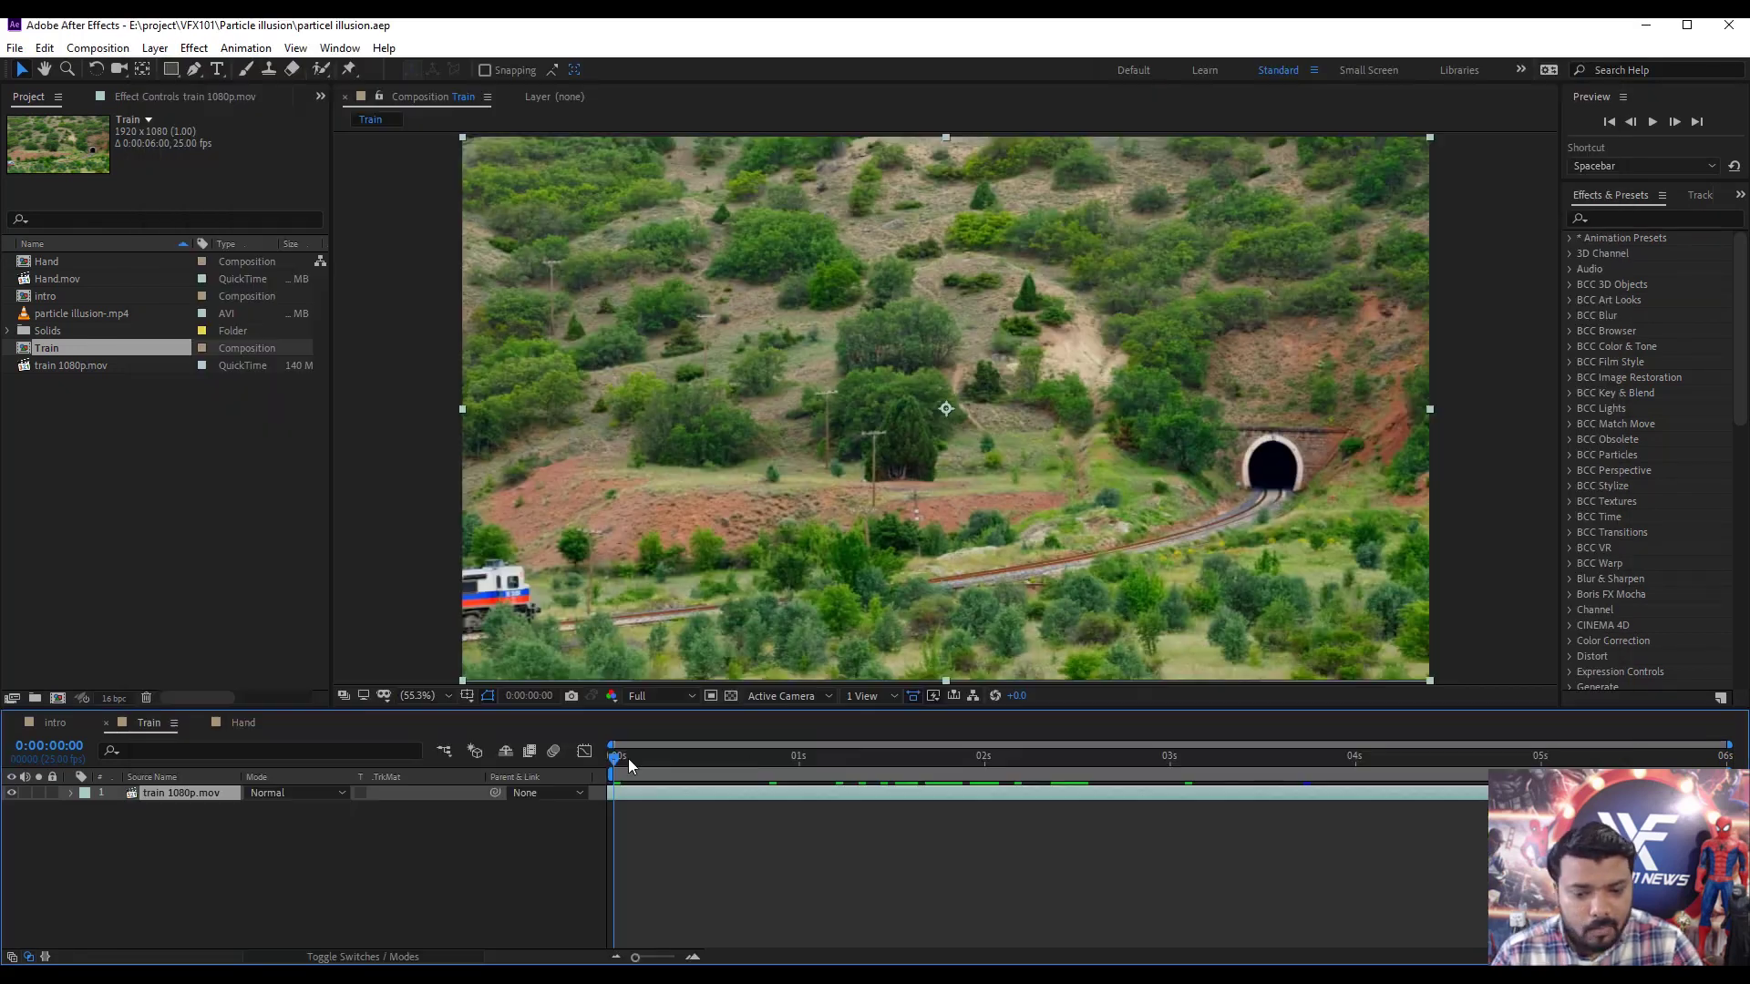
# Scrub through the train footage, then apply BCC Particle Illusion to the train 1080p layer.
pyautogui.moveTo(628, 759)
pyautogui.mouseDown()
pyautogui.moveTo(948, 758)
pyautogui.moveTo(612, 766)
pyautogui.mouseUp()
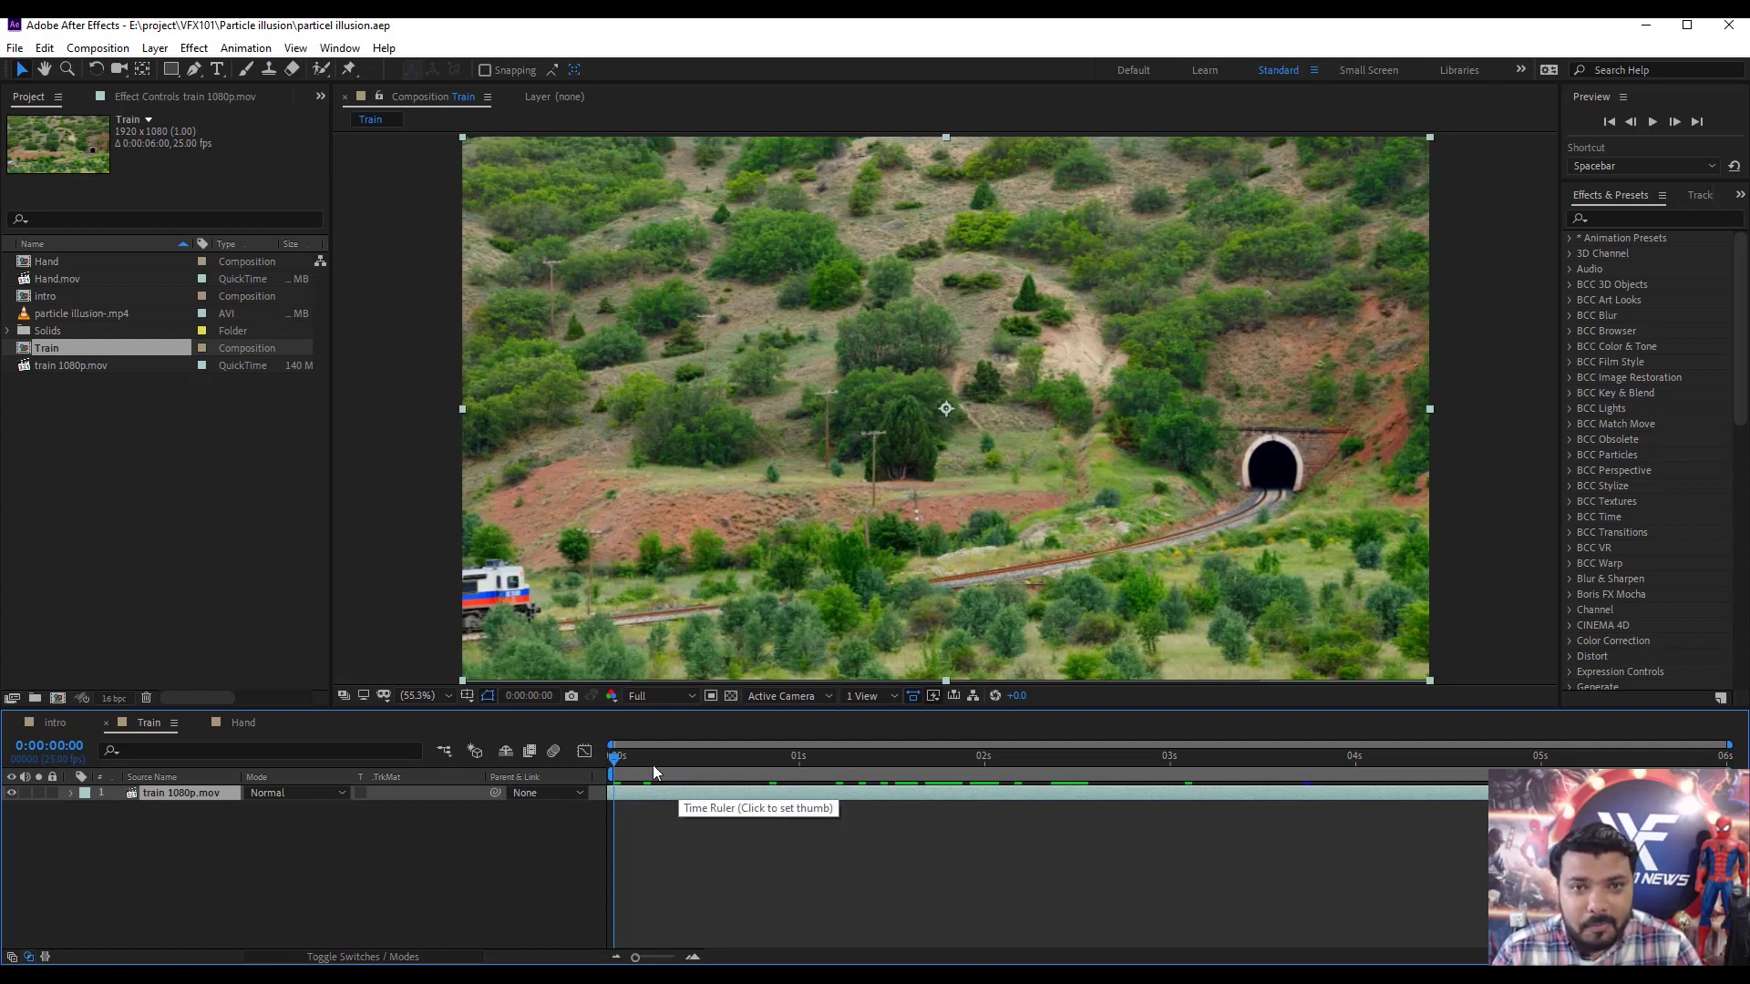
pyautogui.moveTo(635, 762); pyautogui.dragTo(600, 793)
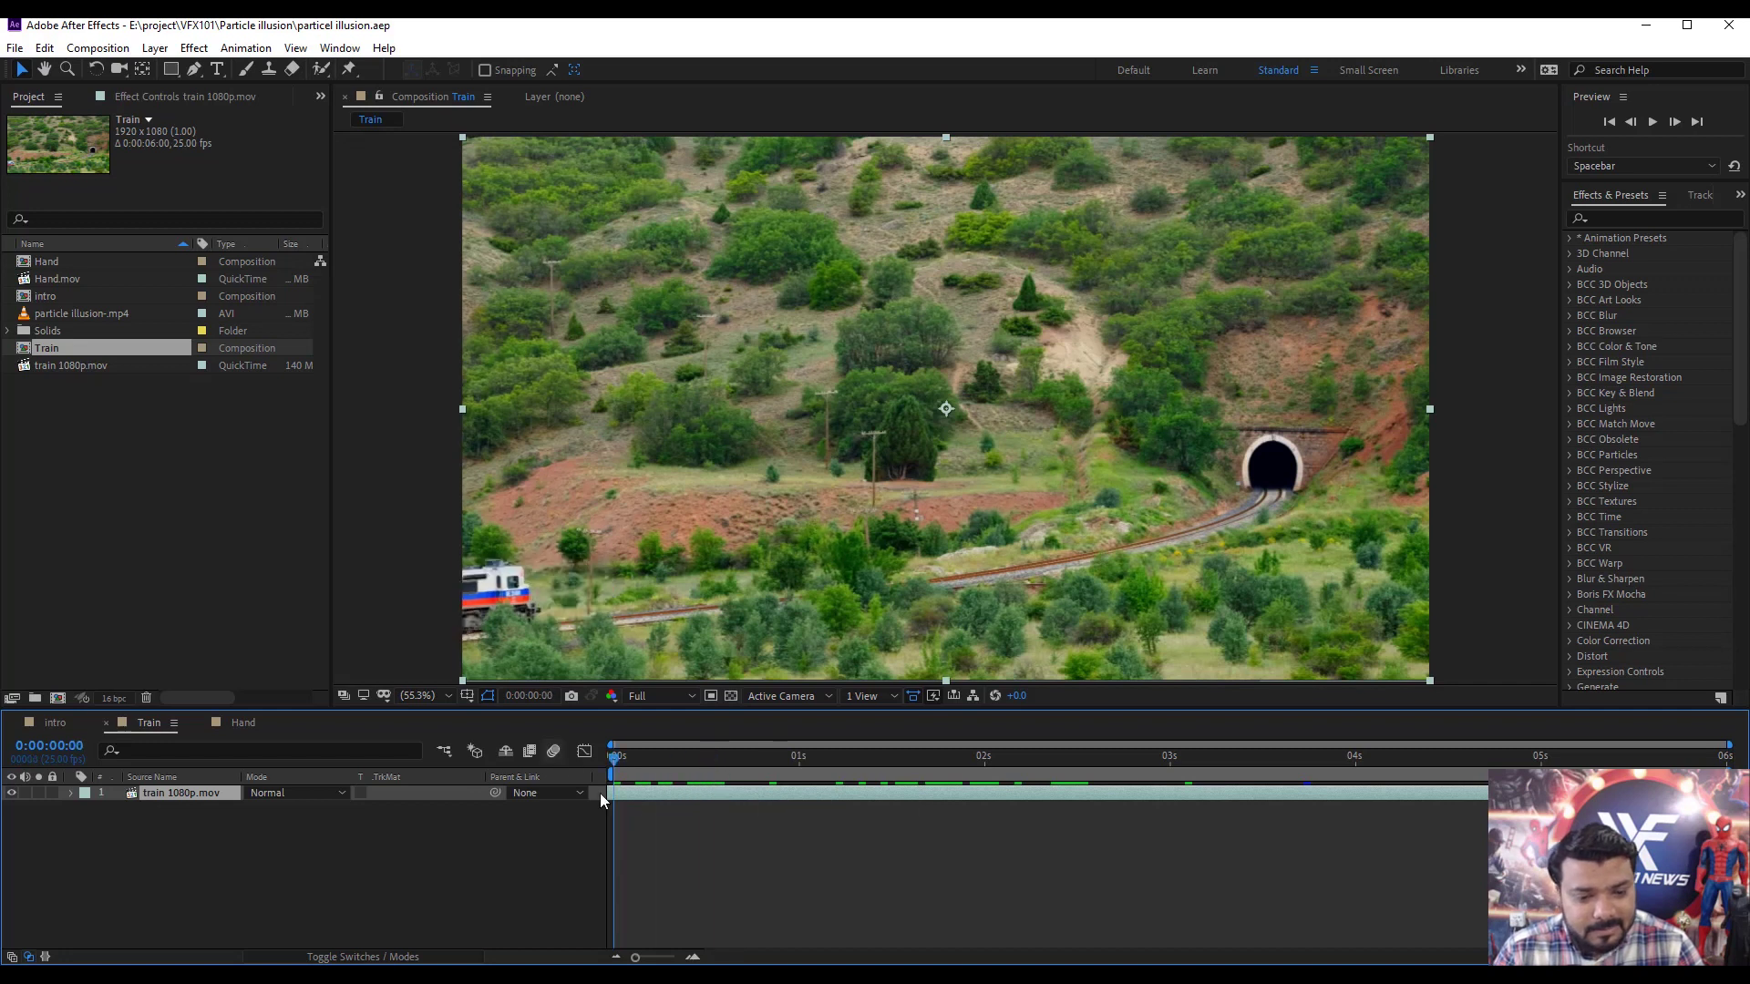
pyautogui.click(197, 51)
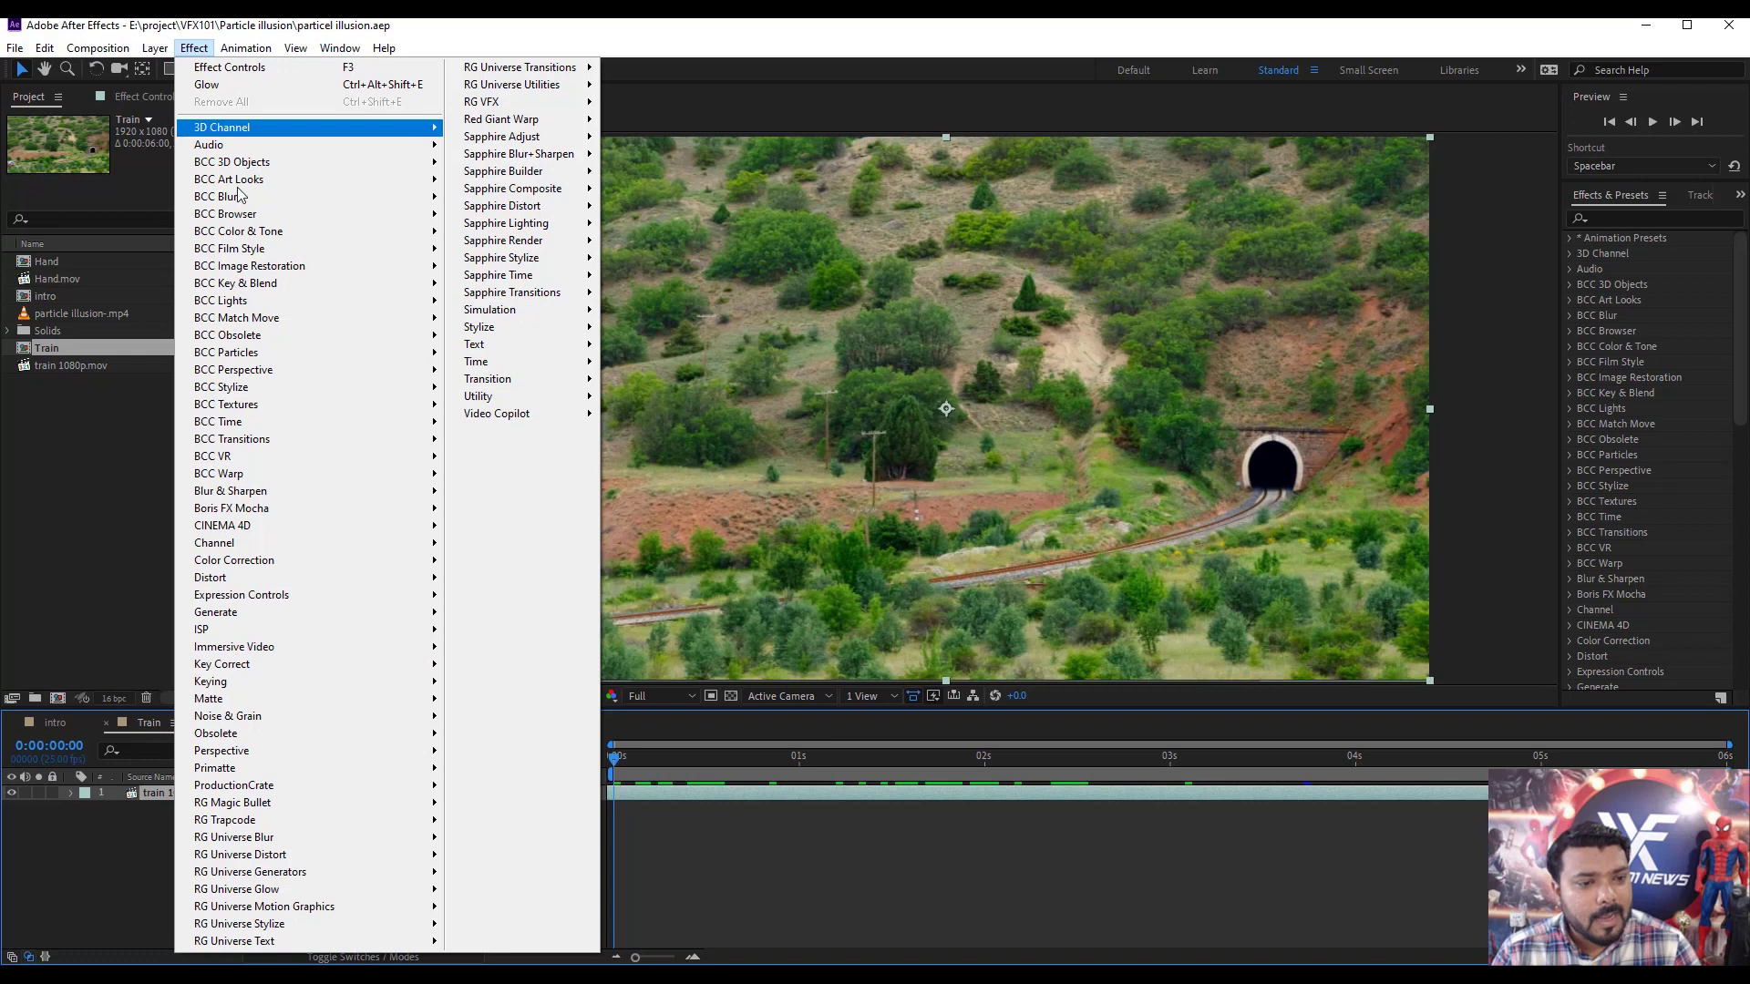
pyautogui.moveTo(301, 360)
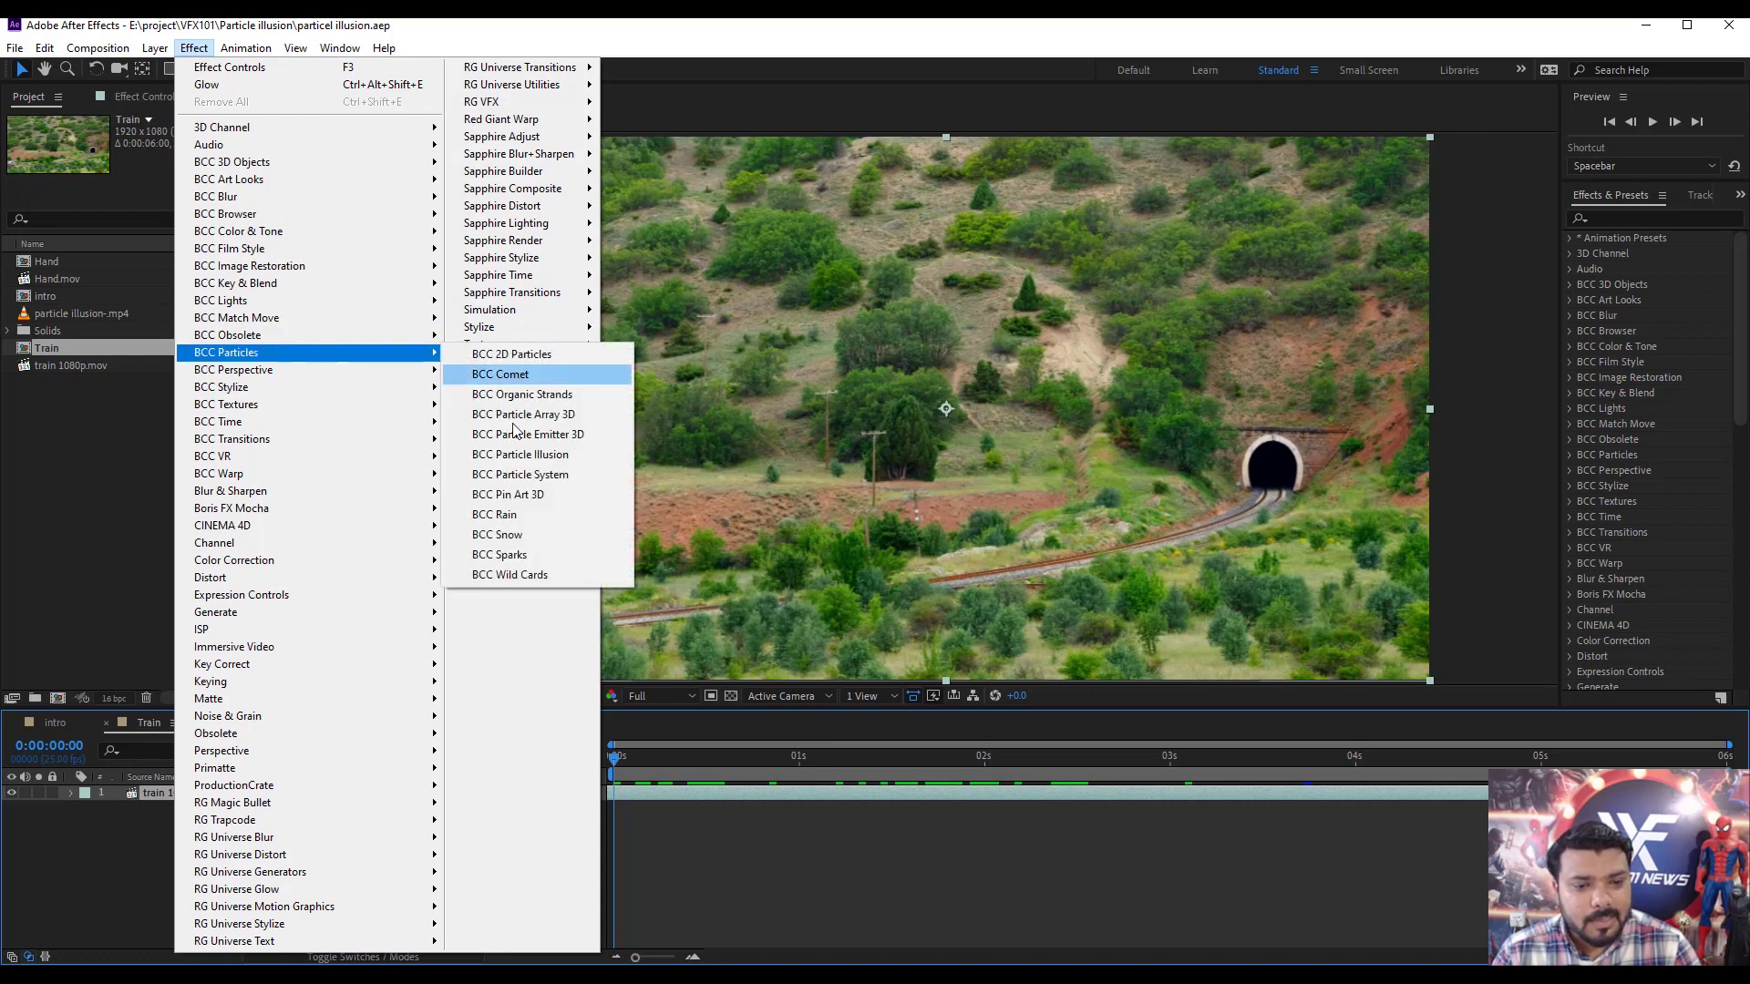
pyautogui.click(561, 456)
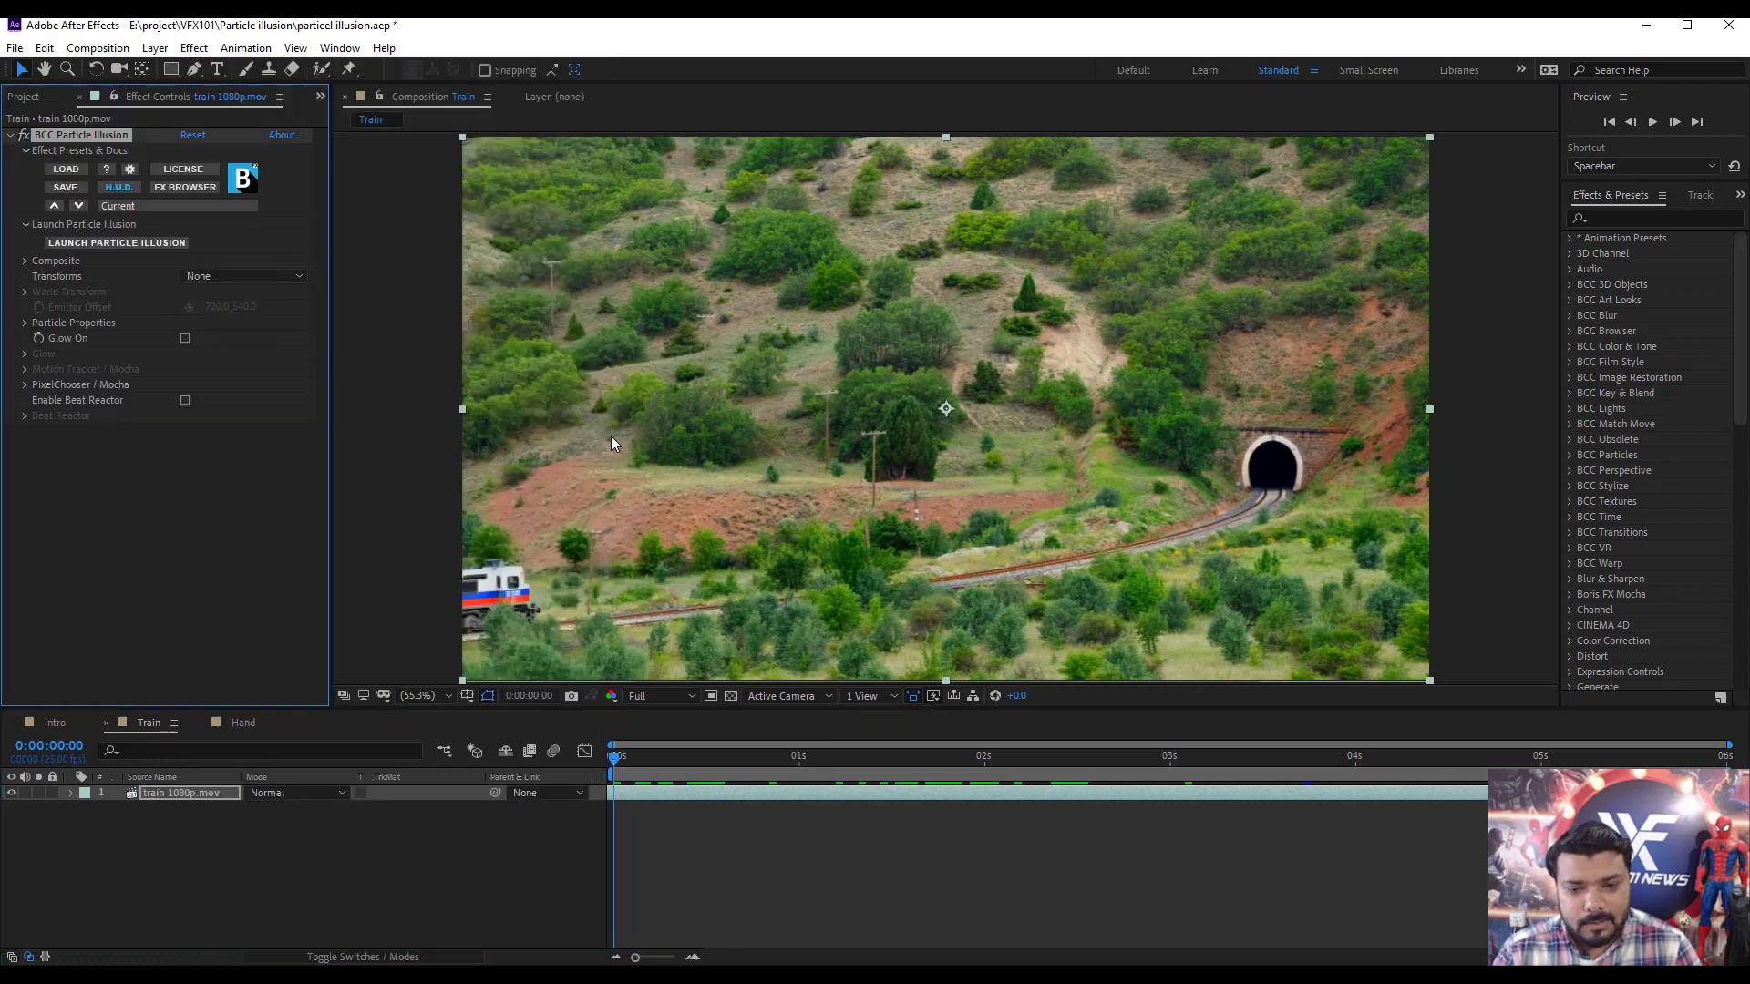
# Launch the Particle Illusion editor and set the stage background to Composite over Source Video.
pyautogui.click(140, 243)
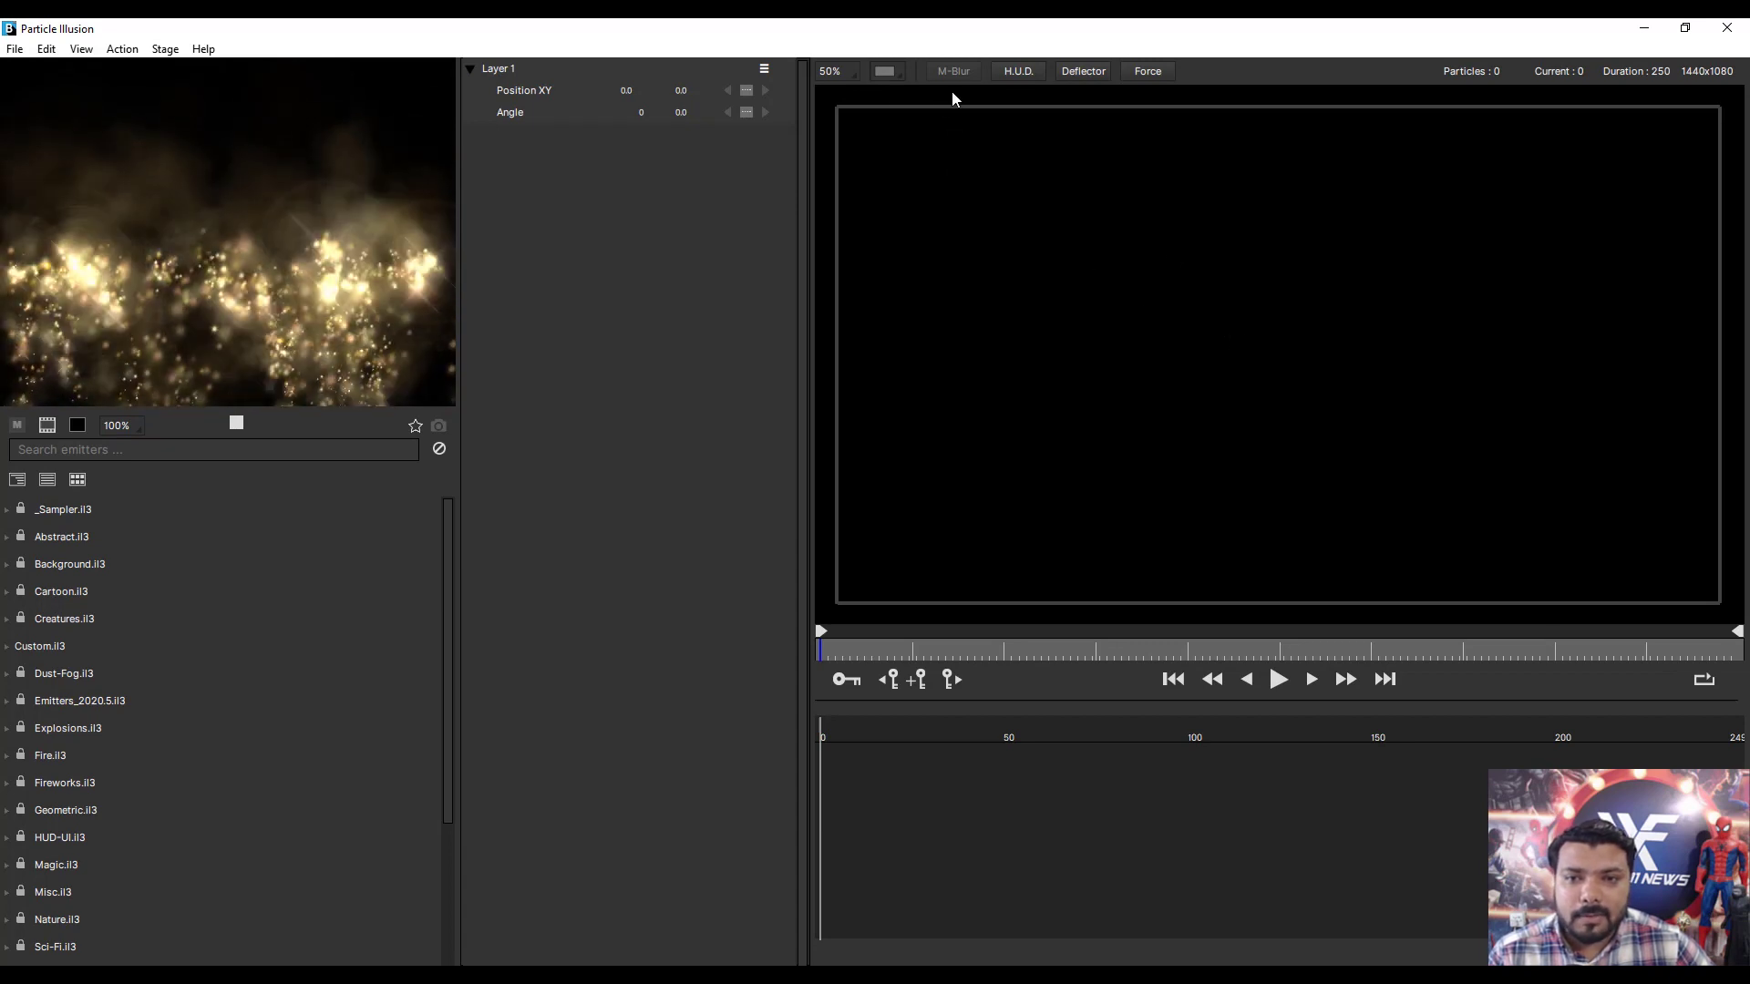
pyautogui.click(893, 79)
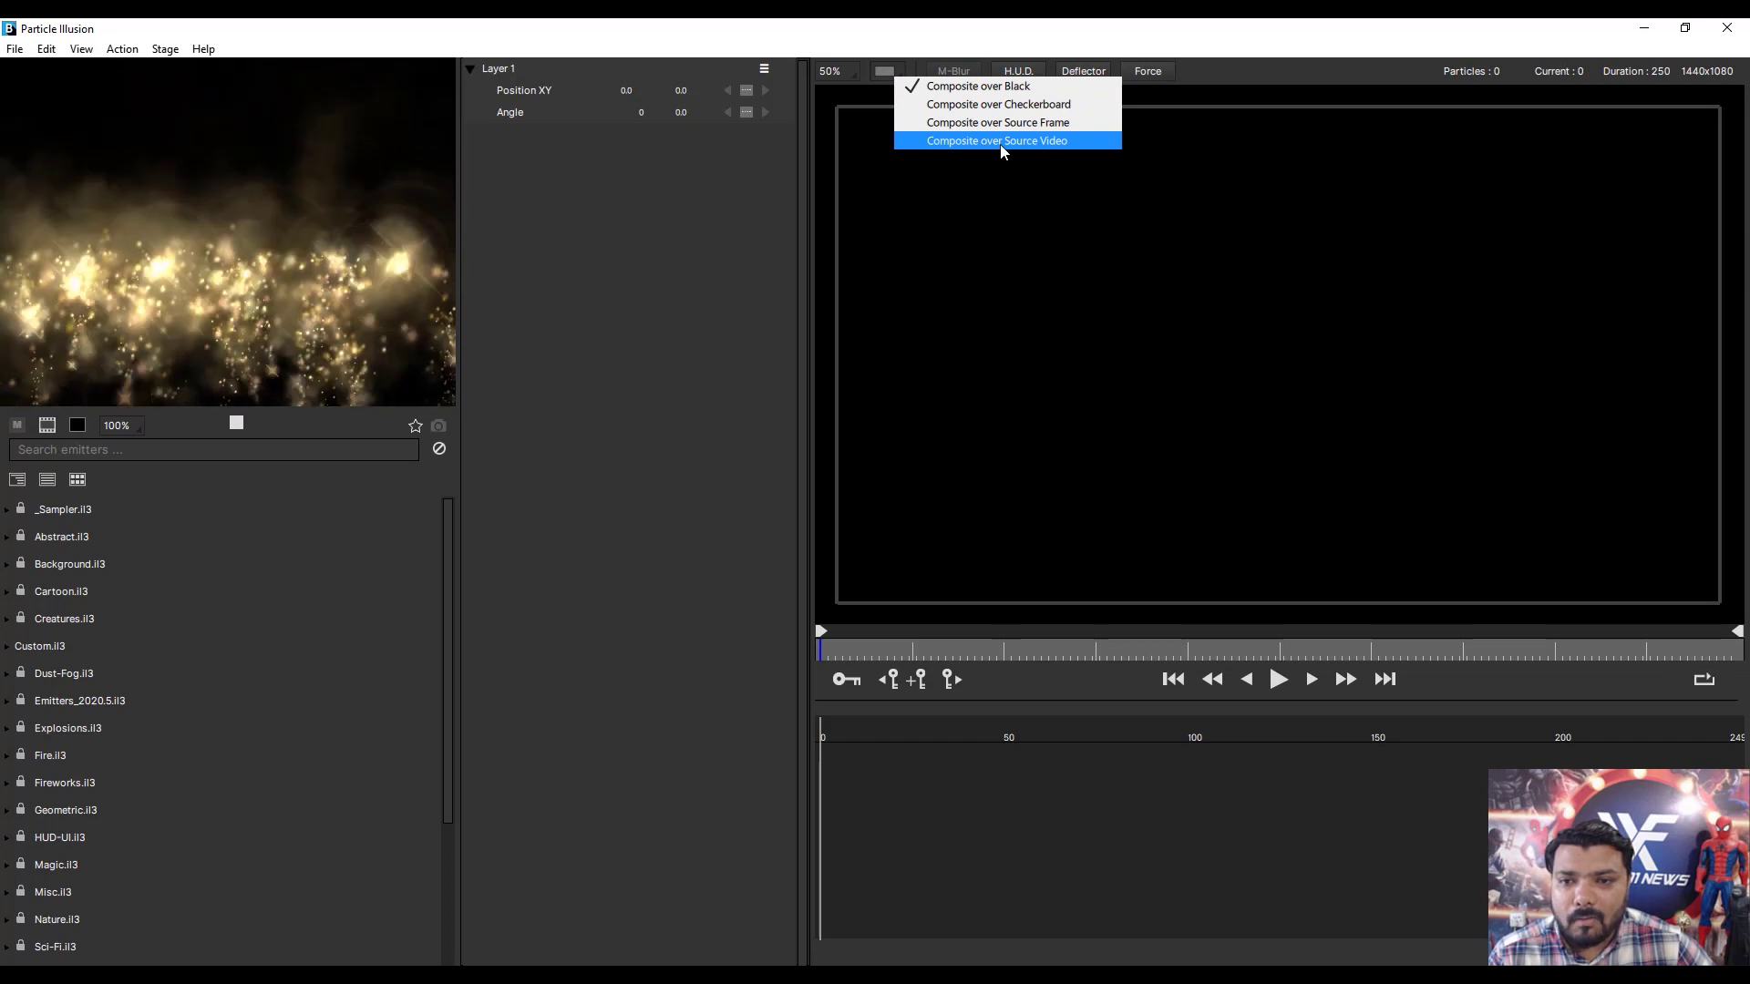
pyautogui.click(1027, 143)
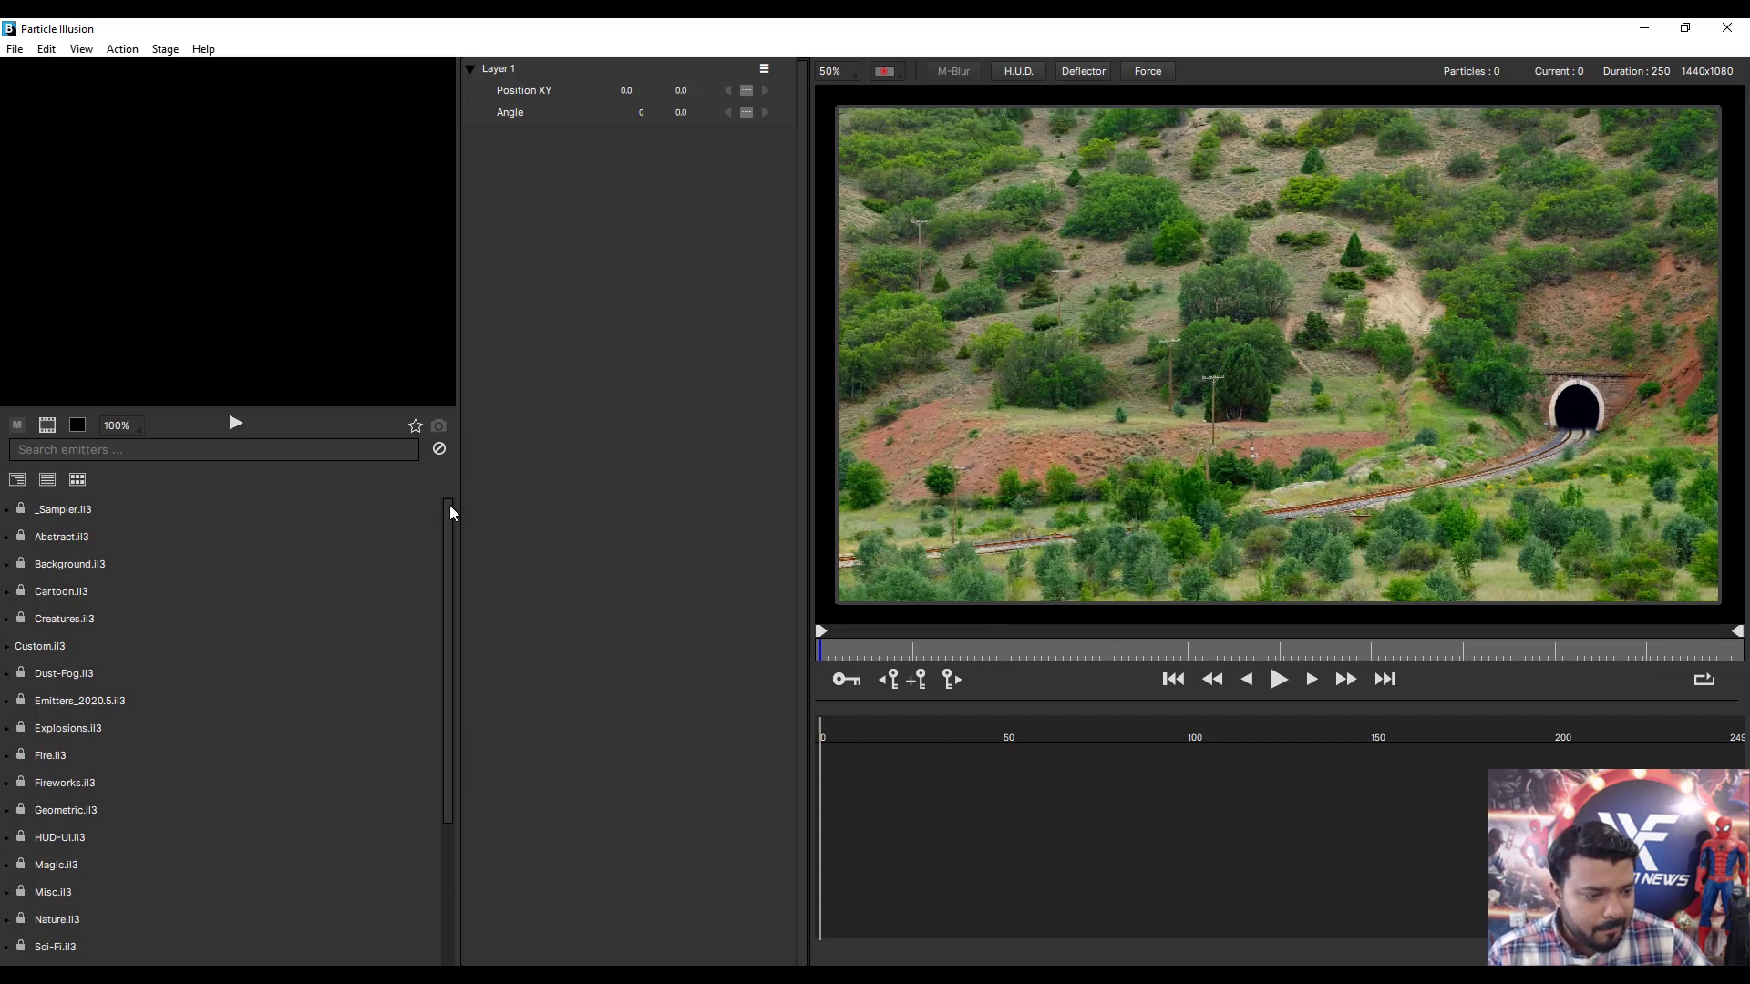
# Search emitters for 'smok', pick made from Pro Em: Eclectic 01, and place it near frame centre.
pyautogui.moveTo(451, 505); pyautogui.dragTo(121, 434)
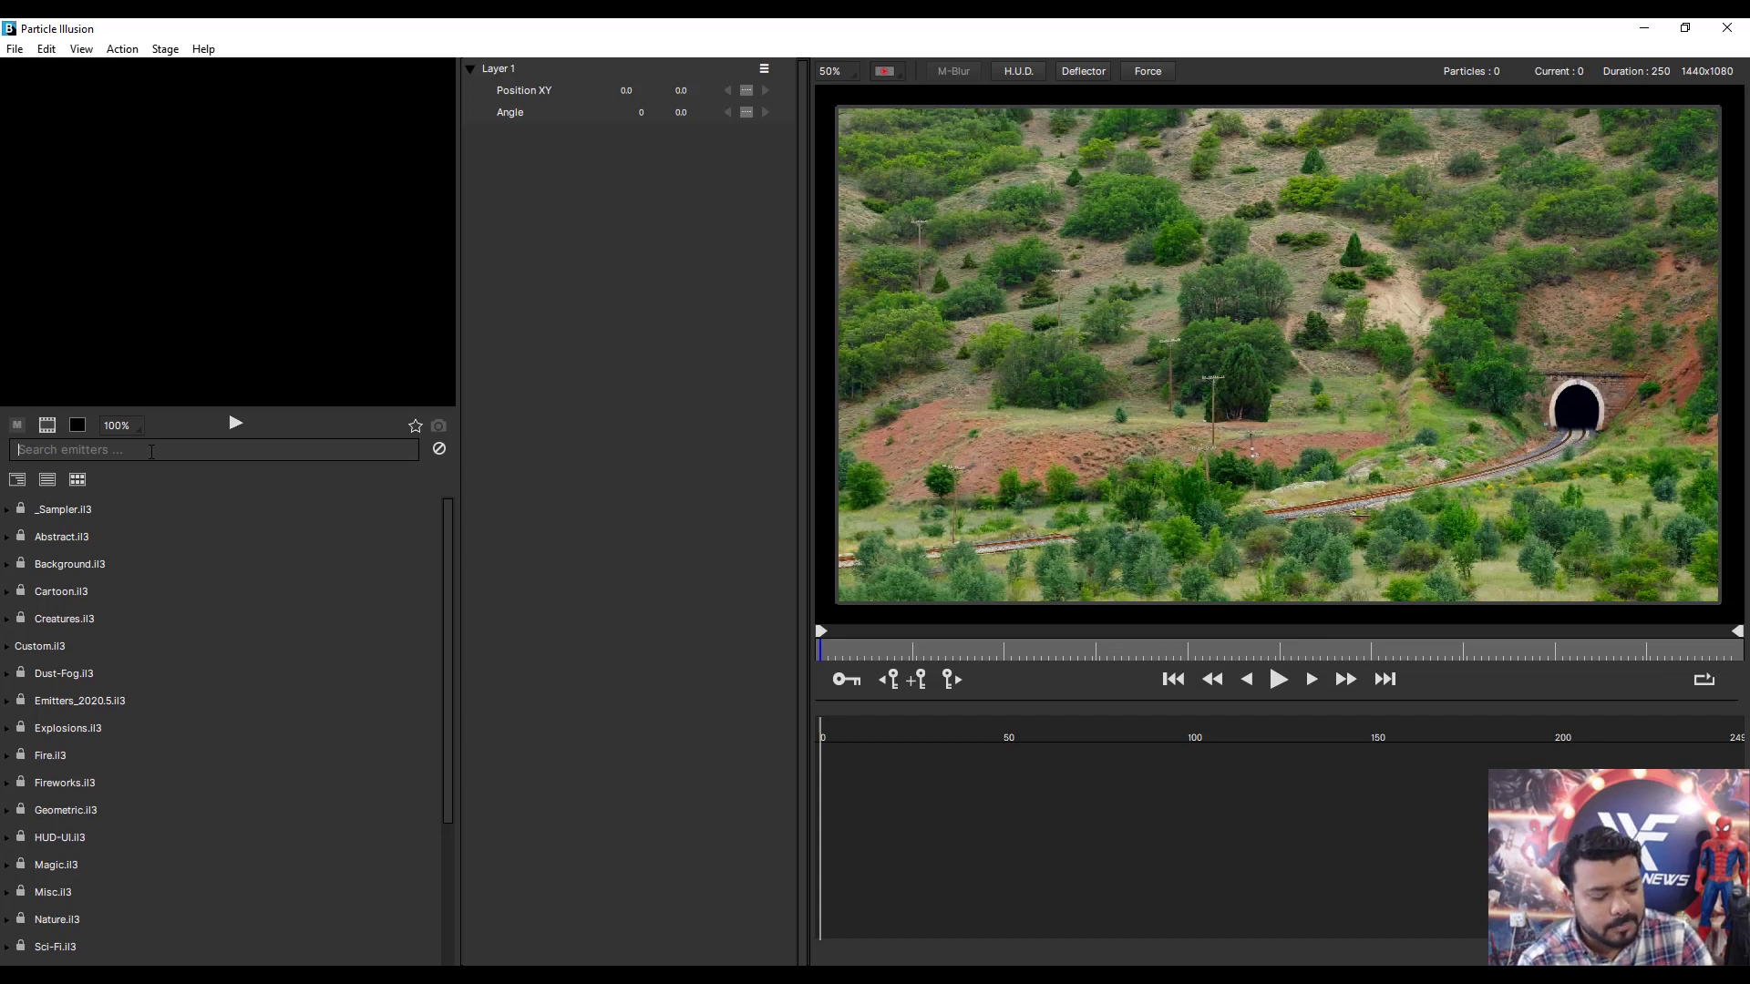
pyautogui.write('smoke')
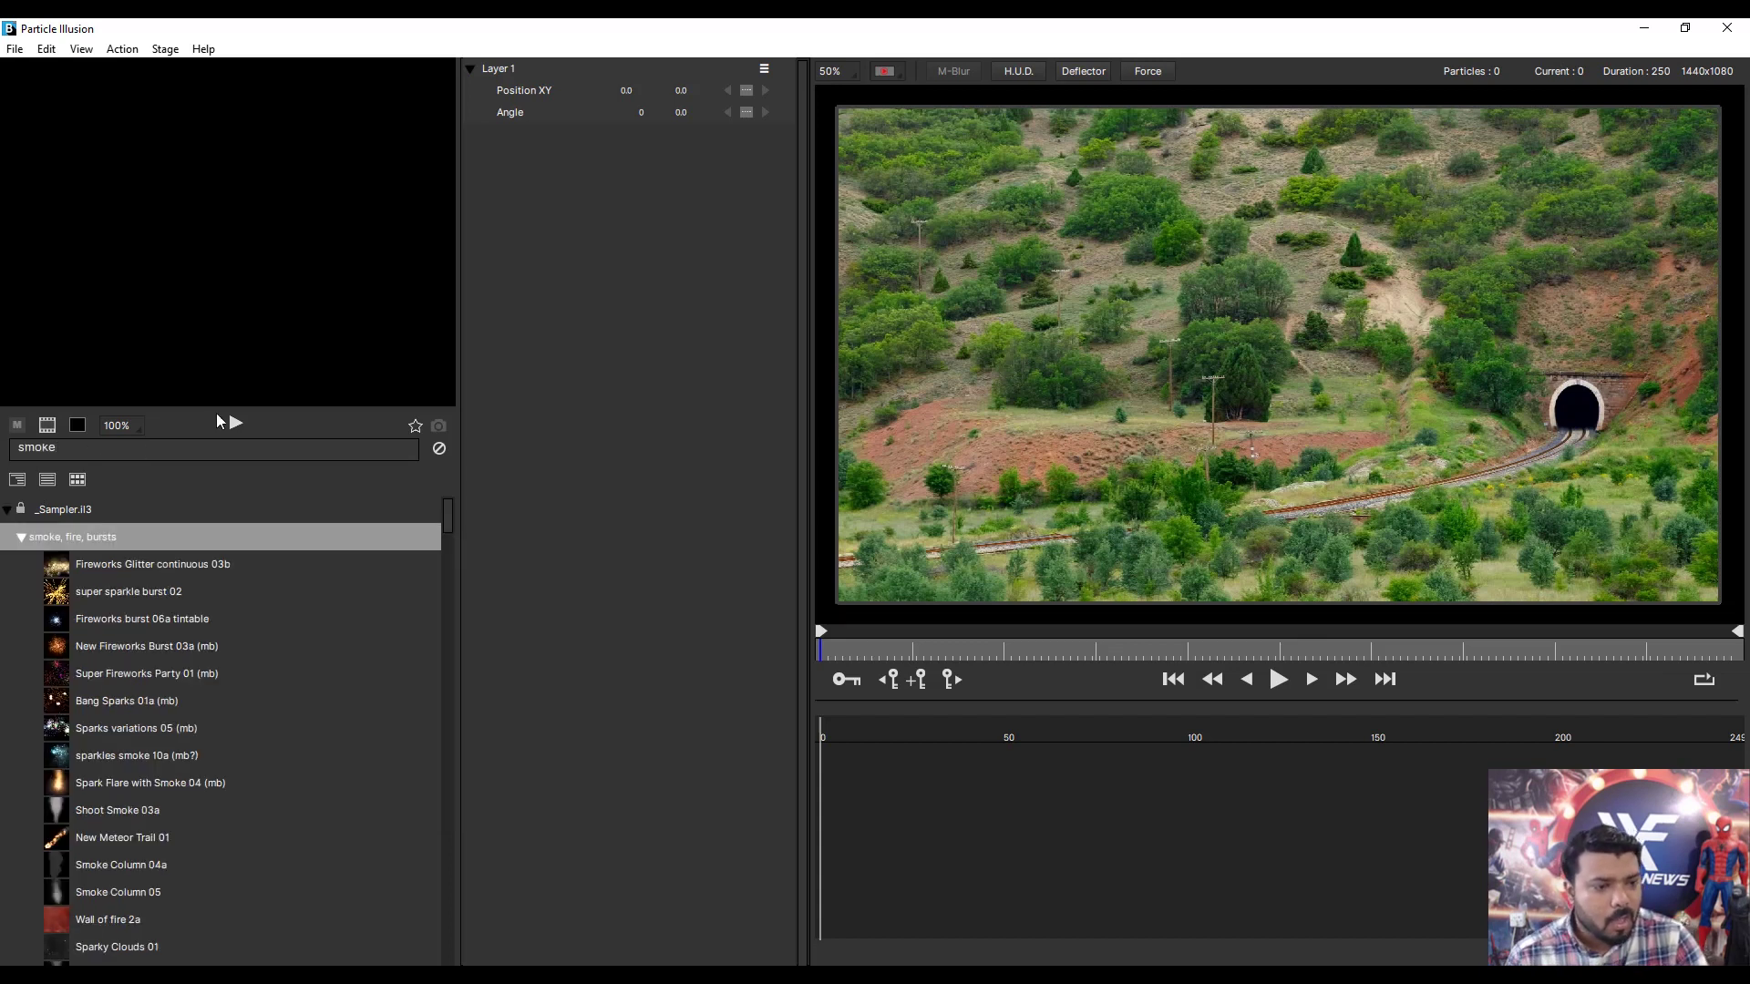
pyautogui.scroll(-3, 190, 597)
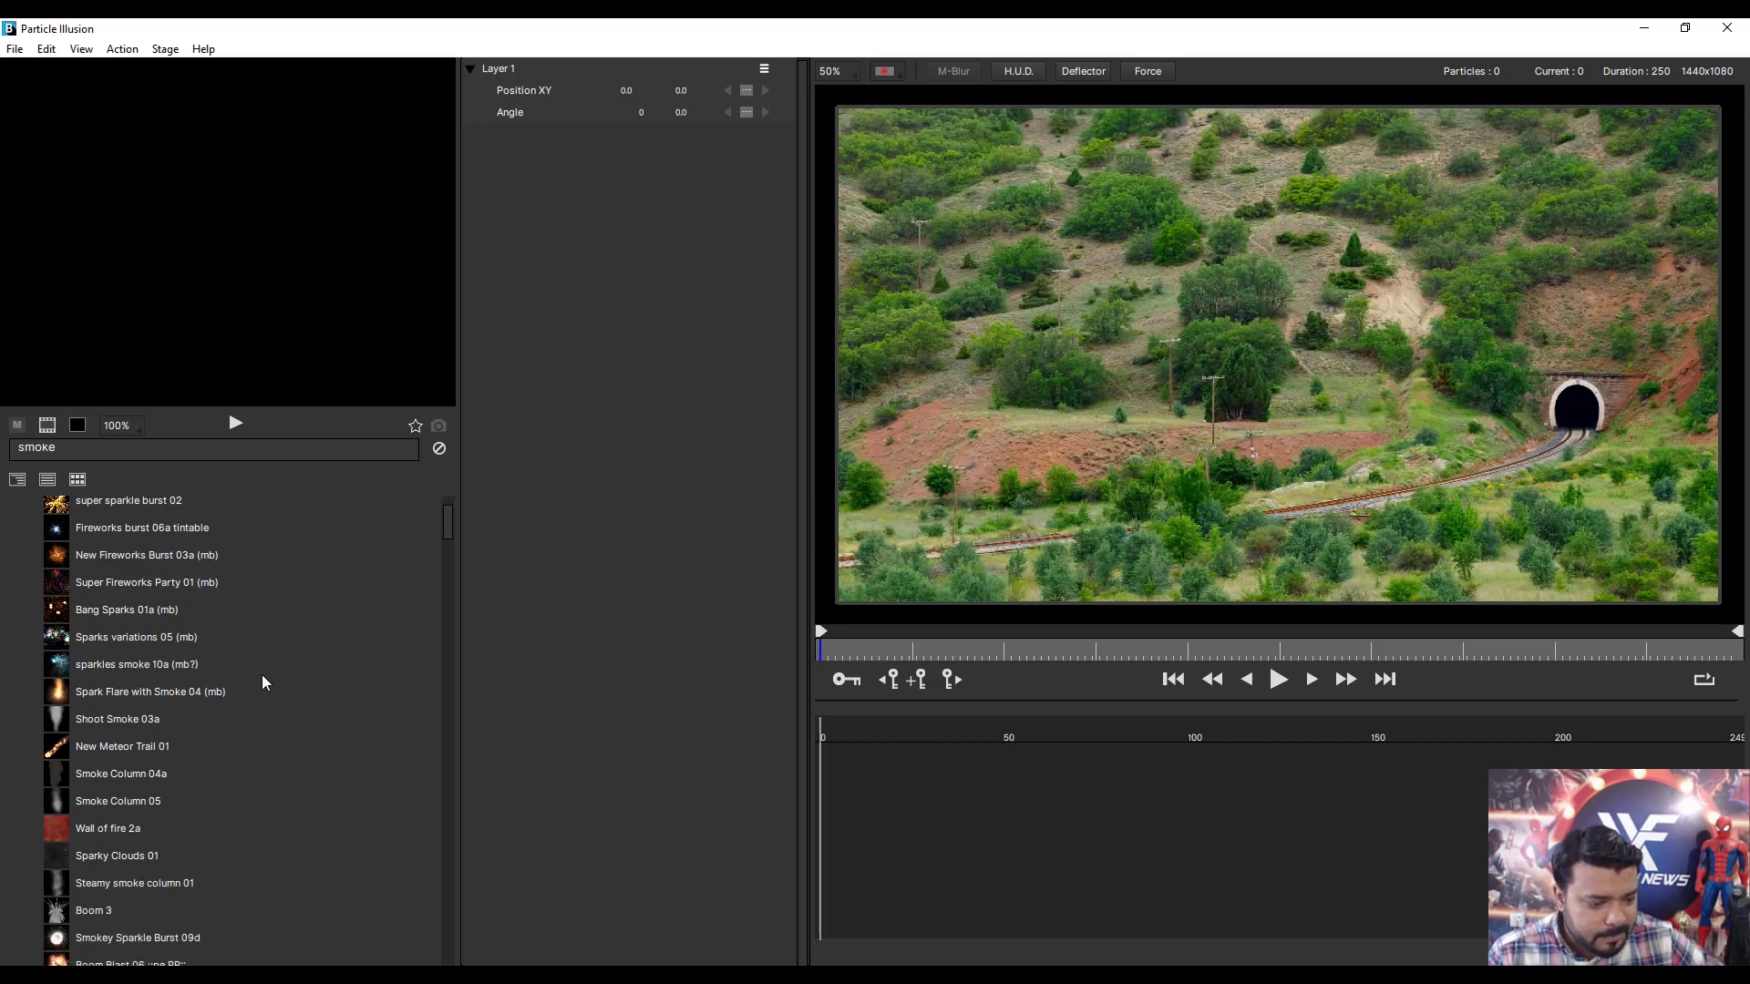
pyautogui.scroll(-8, 206, 678)
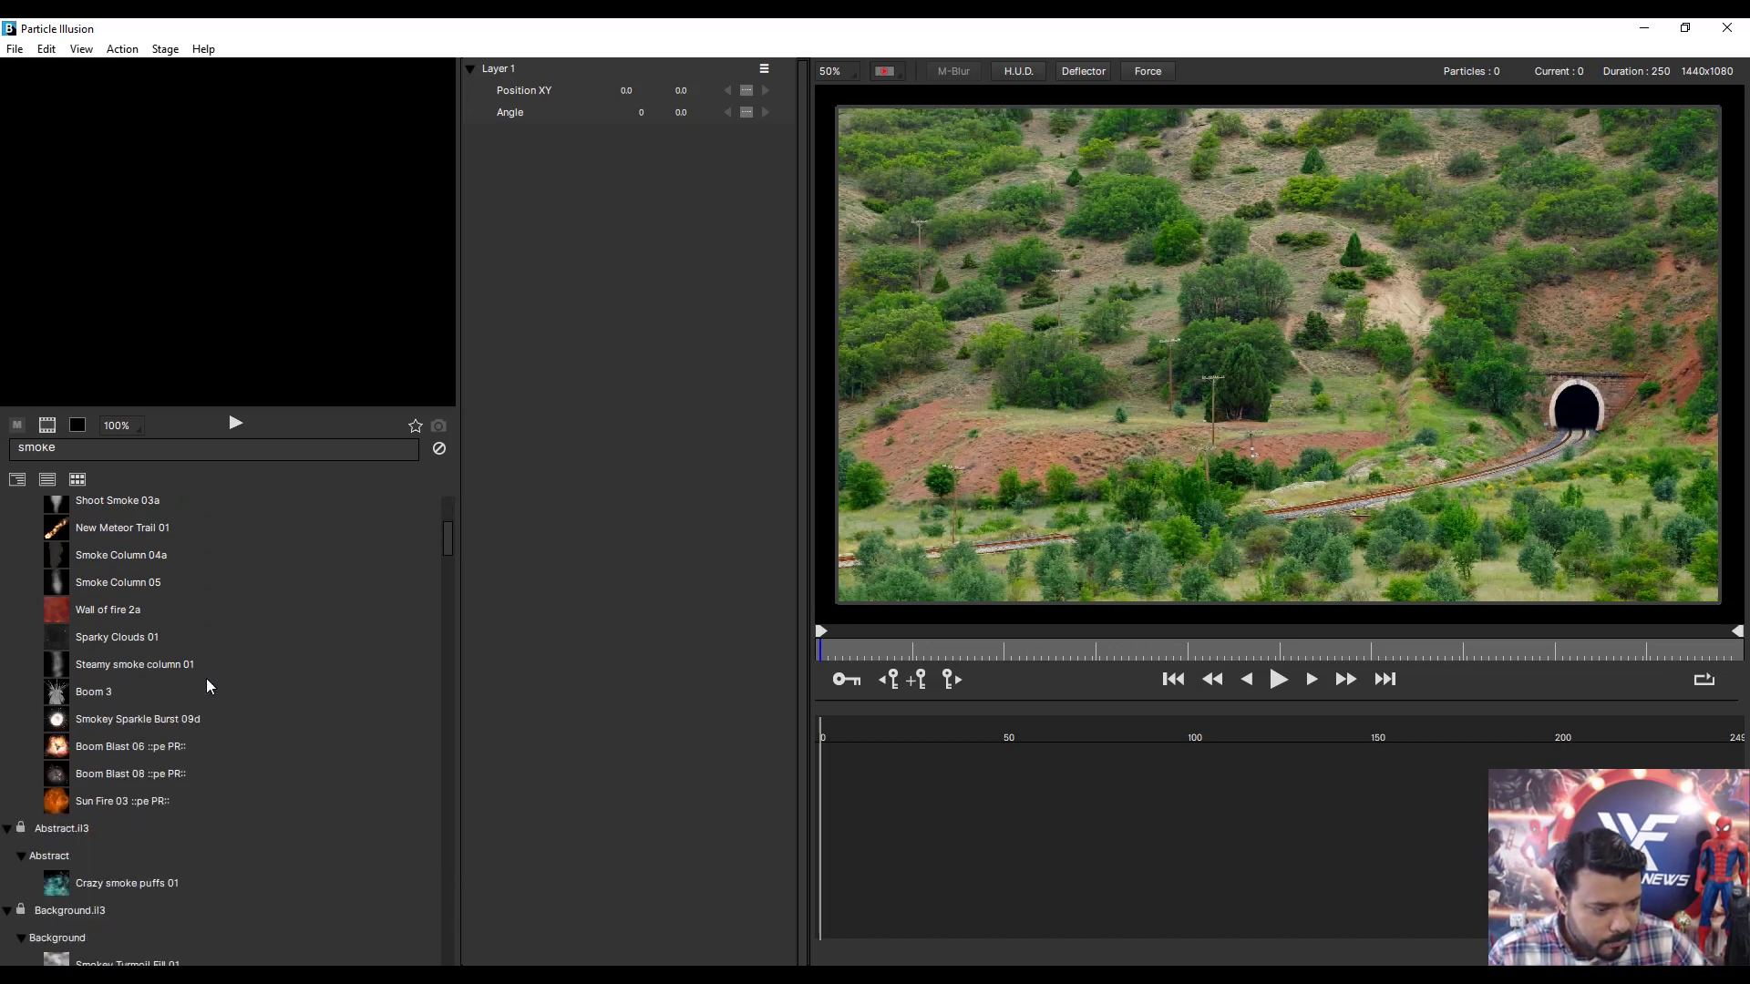
pyautogui.scroll(-10, 214, 711)
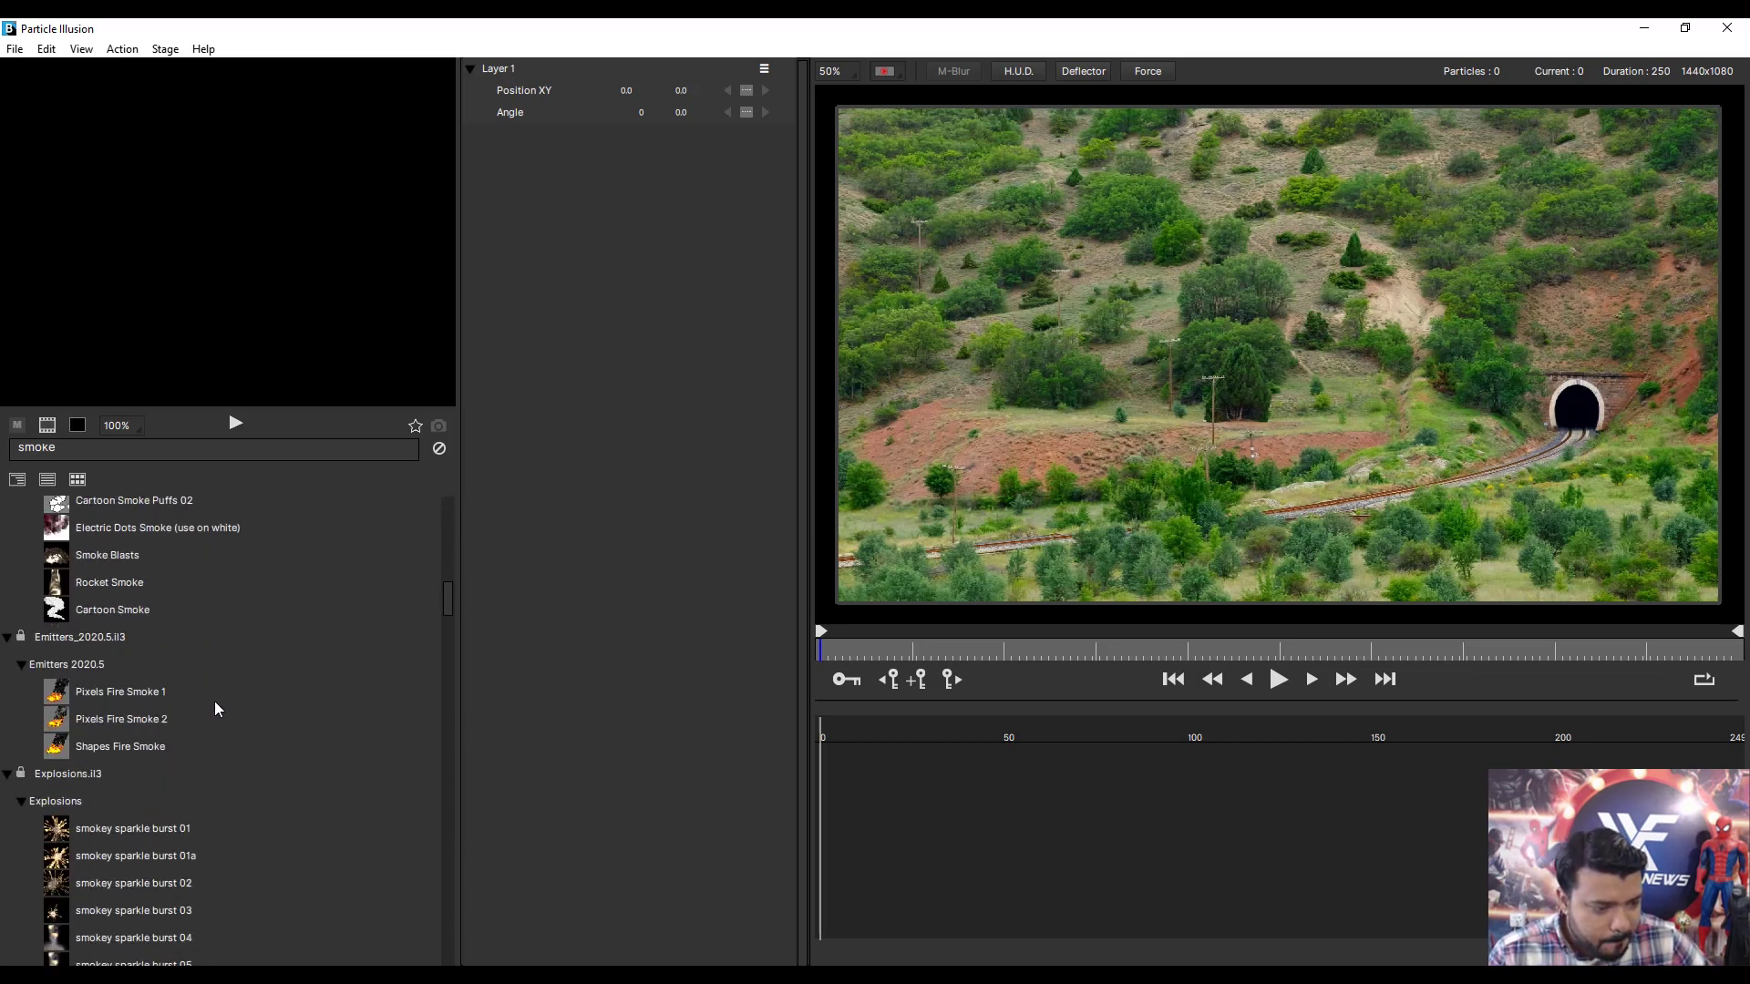
pyautogui.scroll(-10, 213, 720)
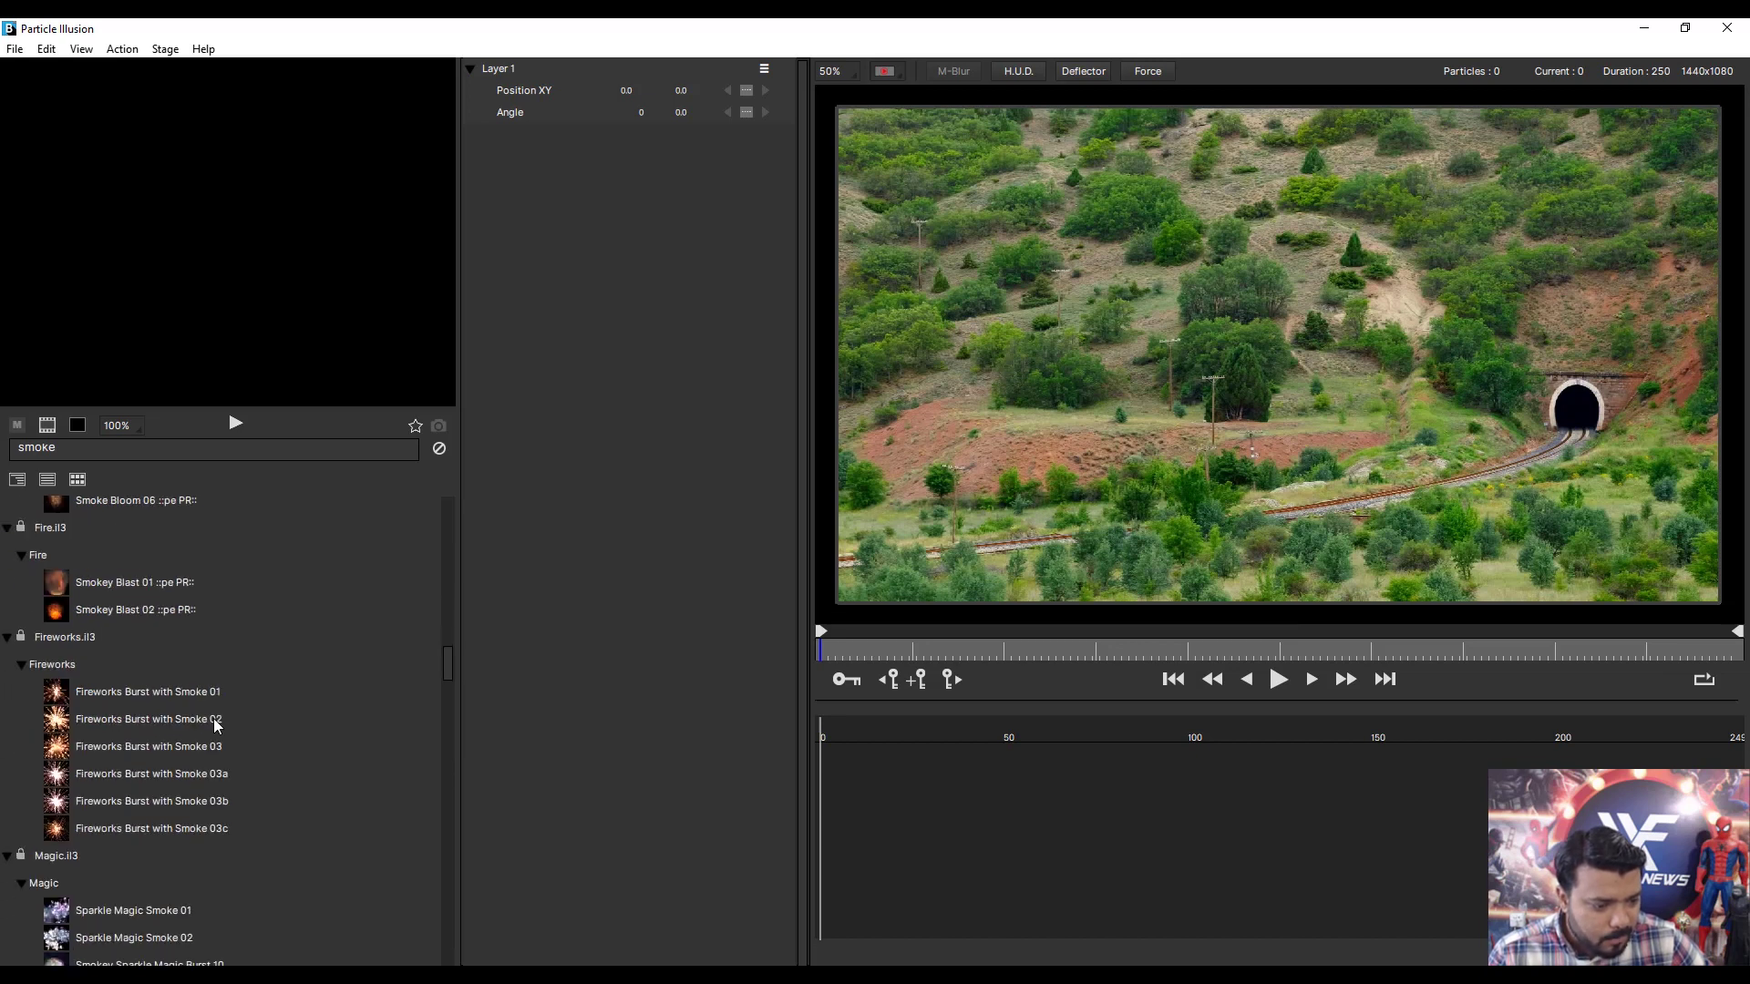
pyautogui.scroll(-10, 213, 729)
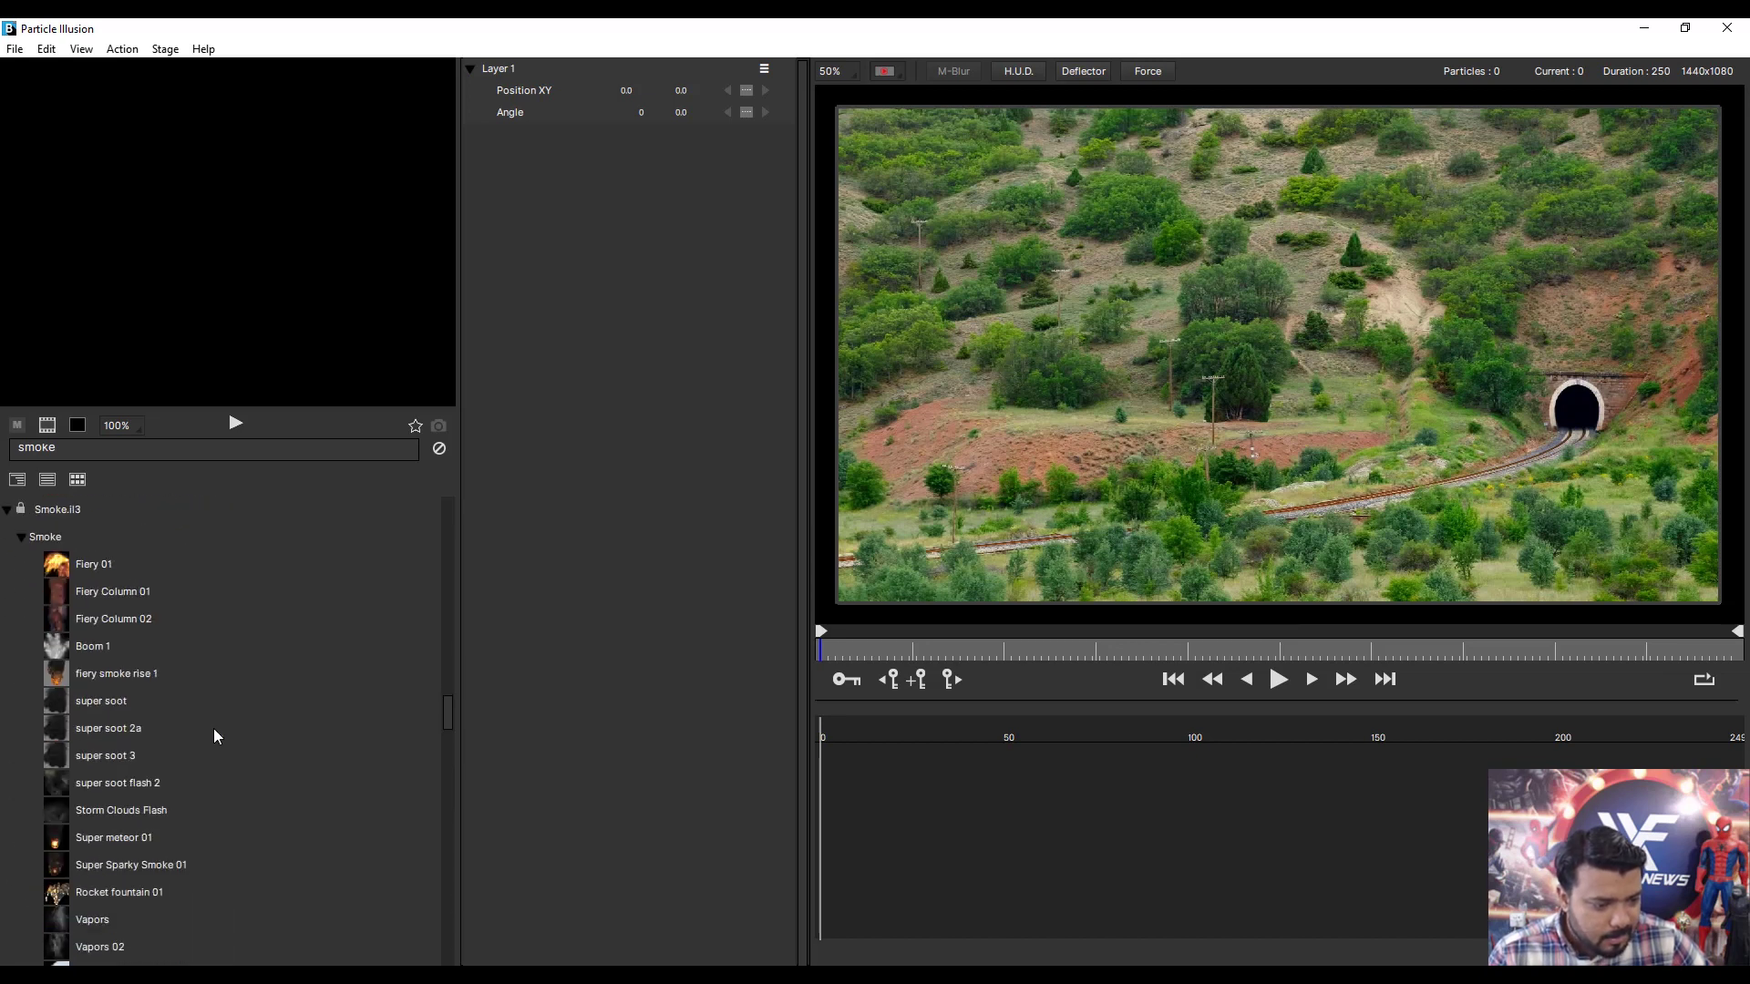
pyautogui.click(213, 829)
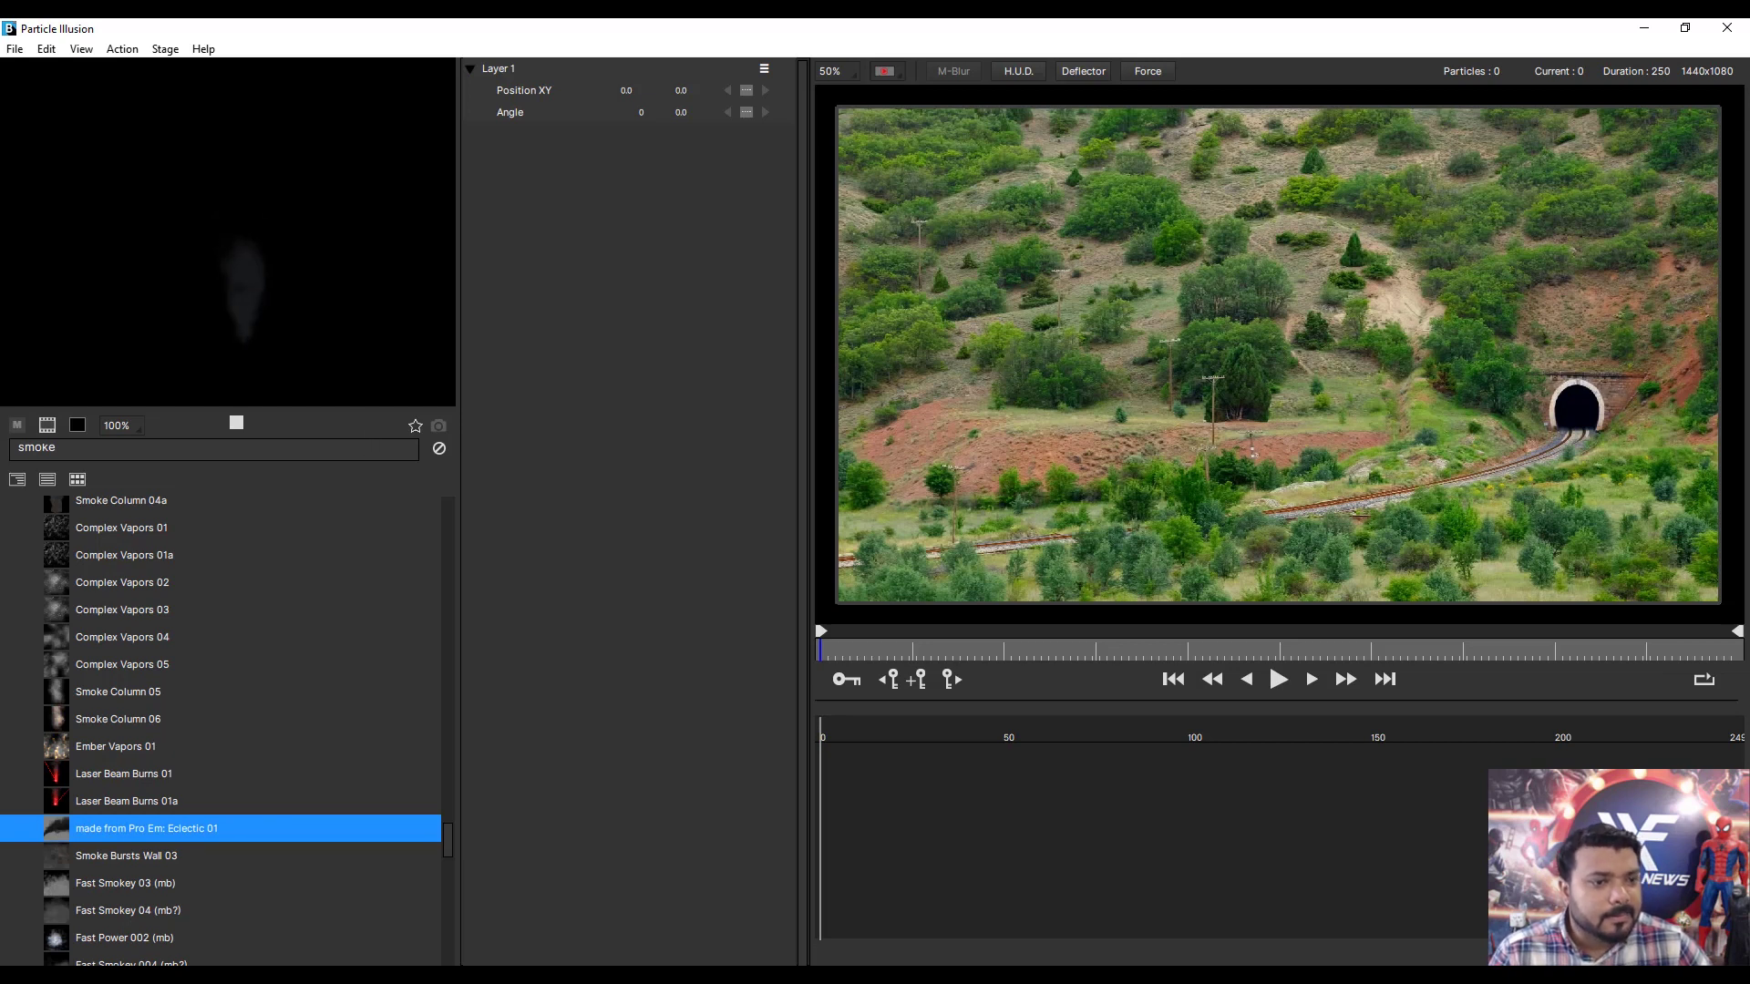
pyautogui.click(1277, 353)
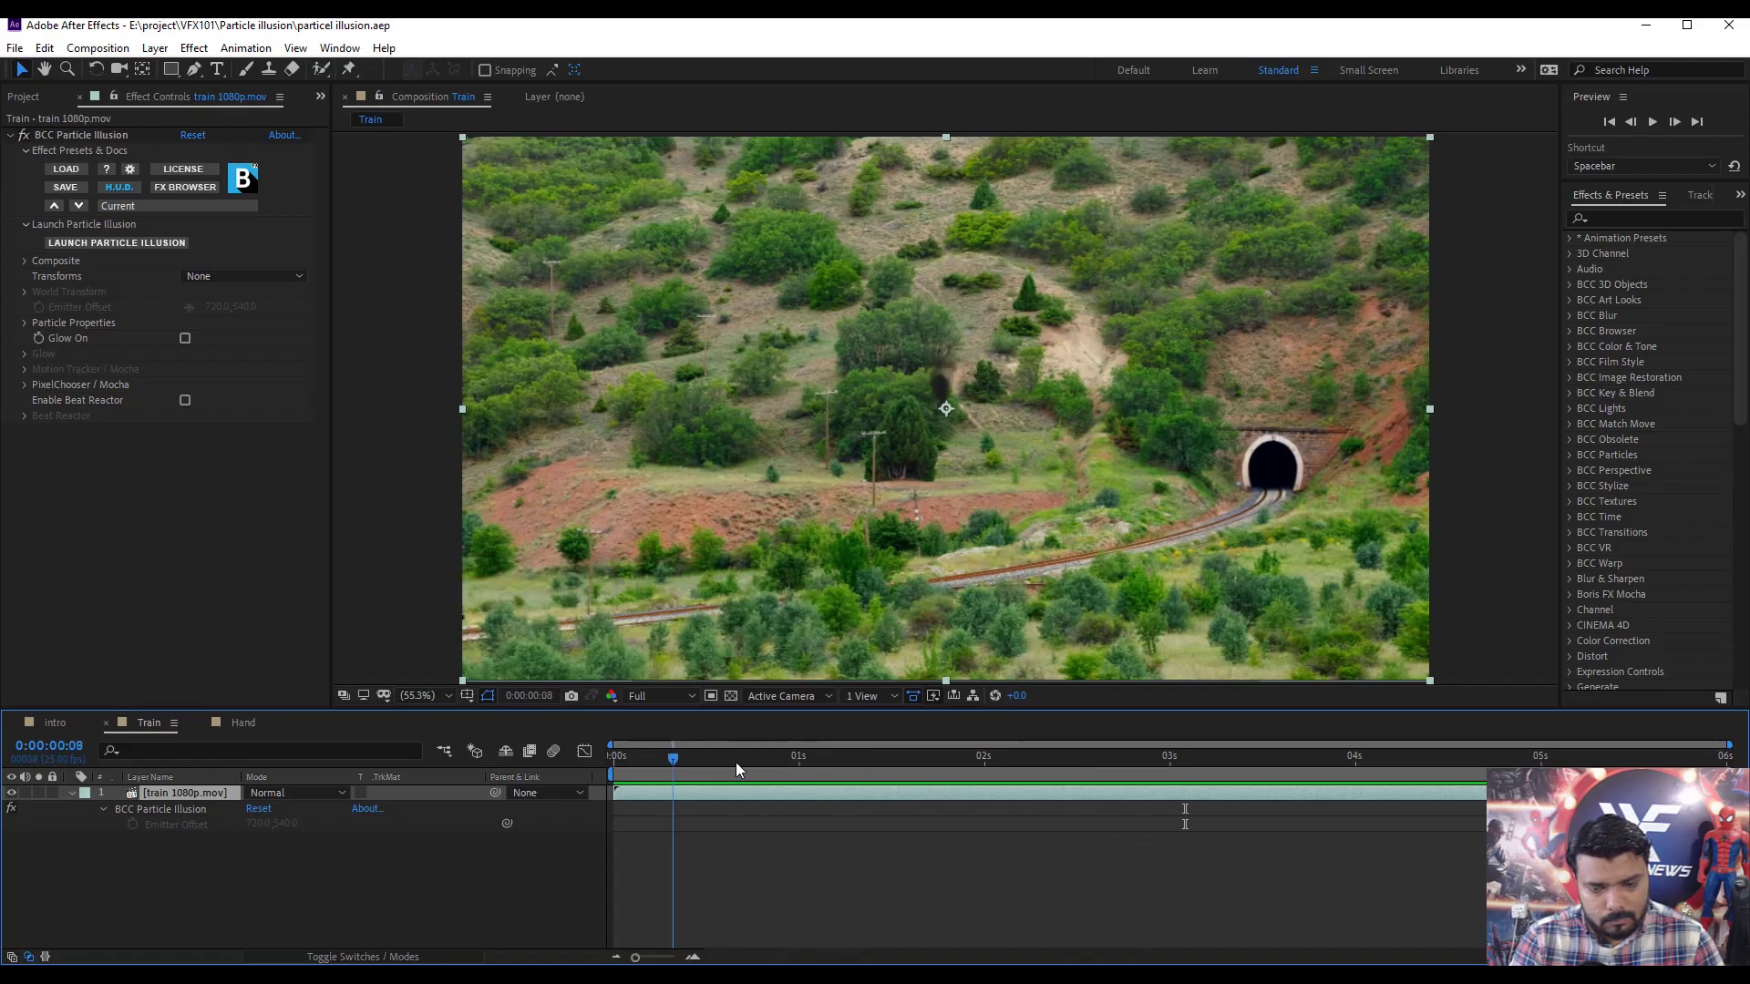
pyautogui.moveTo(736, 762); pyautogui.dragTo(616, 761)
pyautogui.press('space')
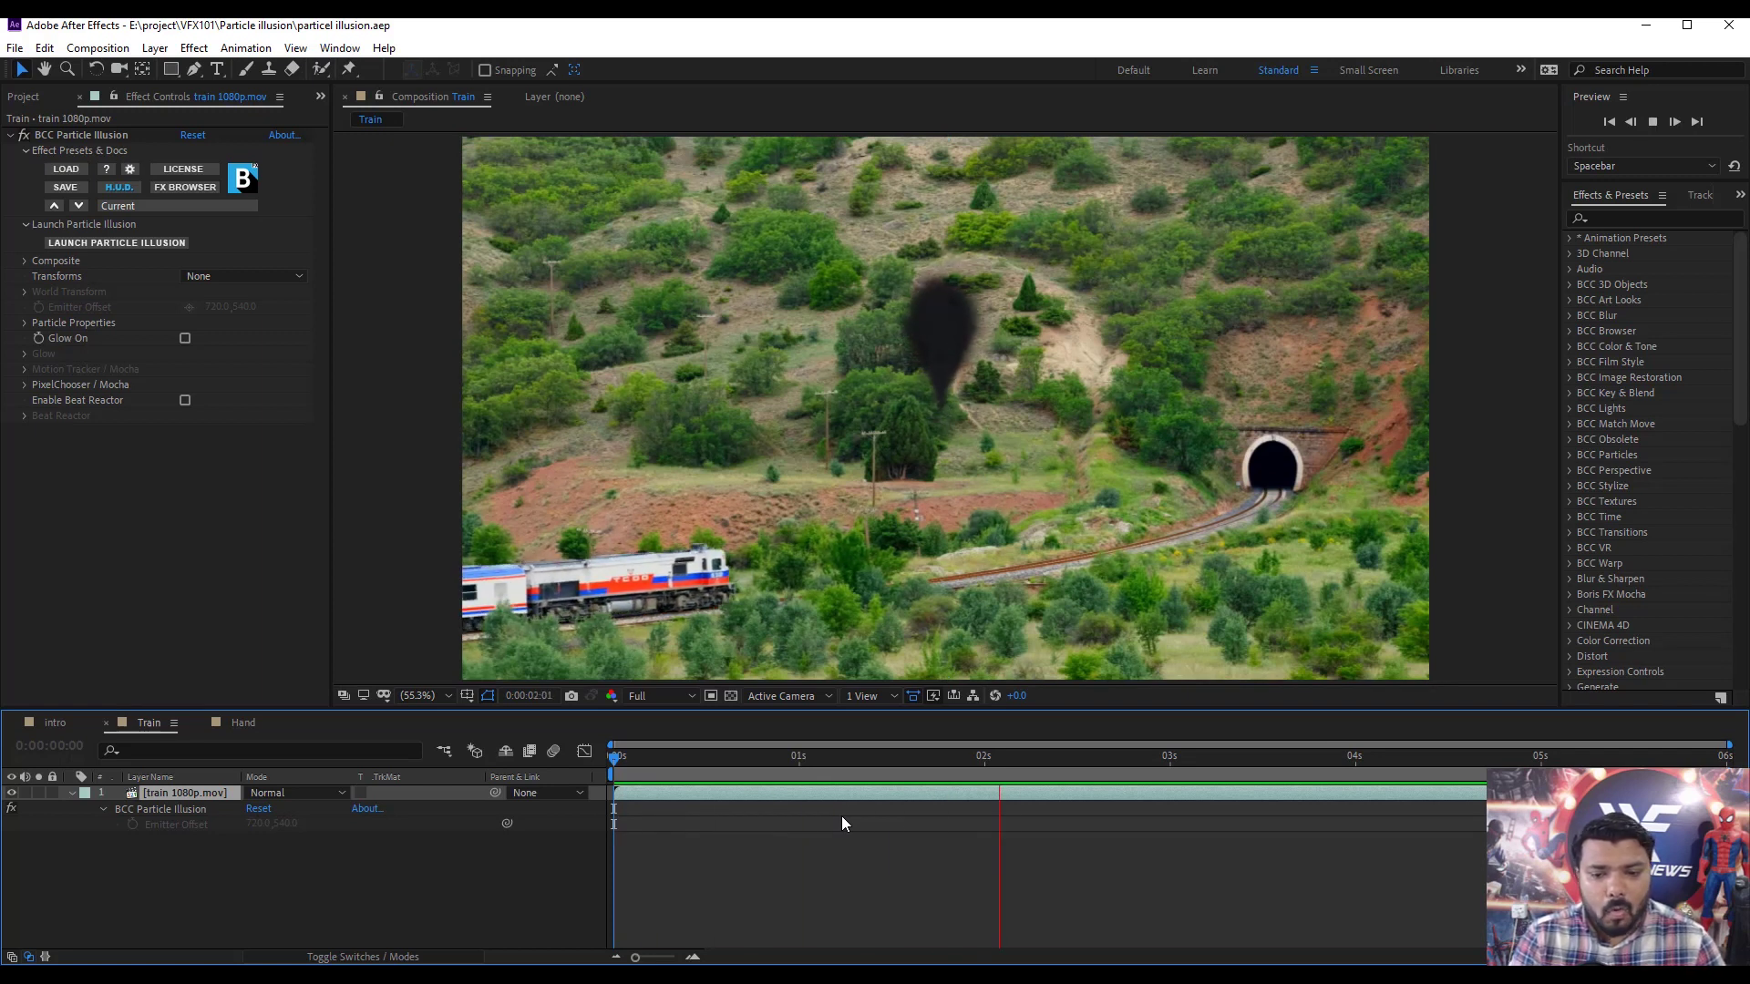
pyautogui.click(1139, 757)
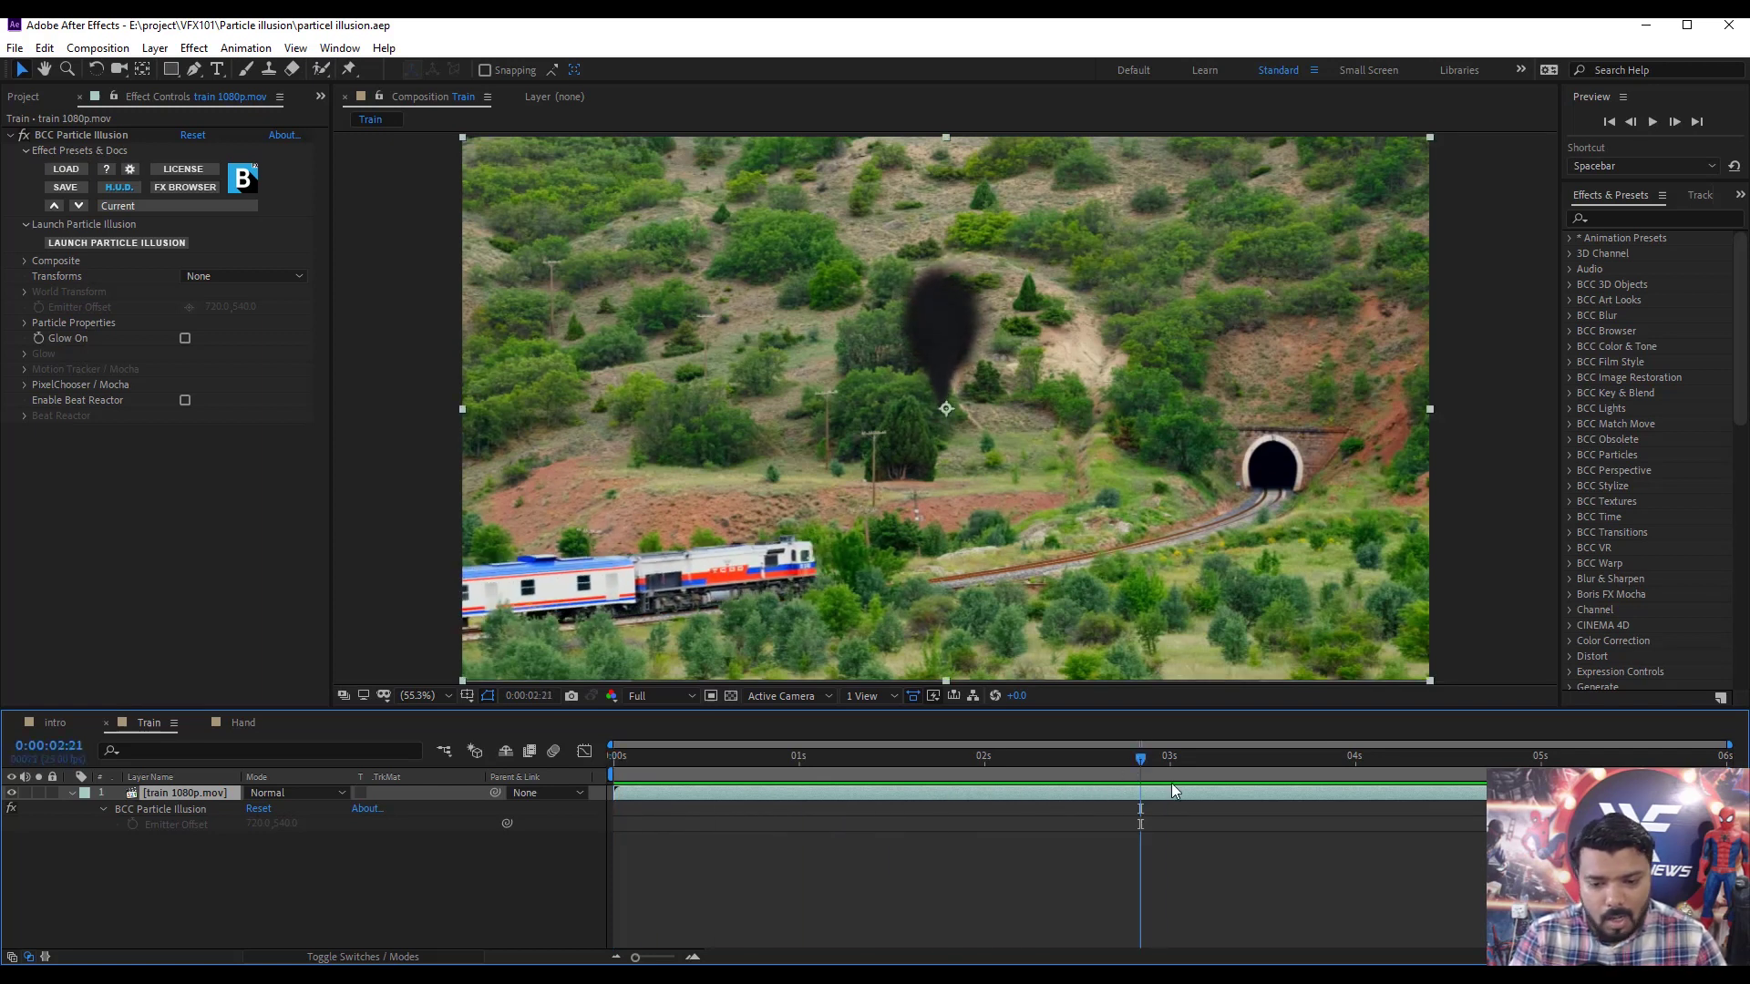
pyautogui.moveTo(1139, 763); pyautogui.dragTo(594, 774)
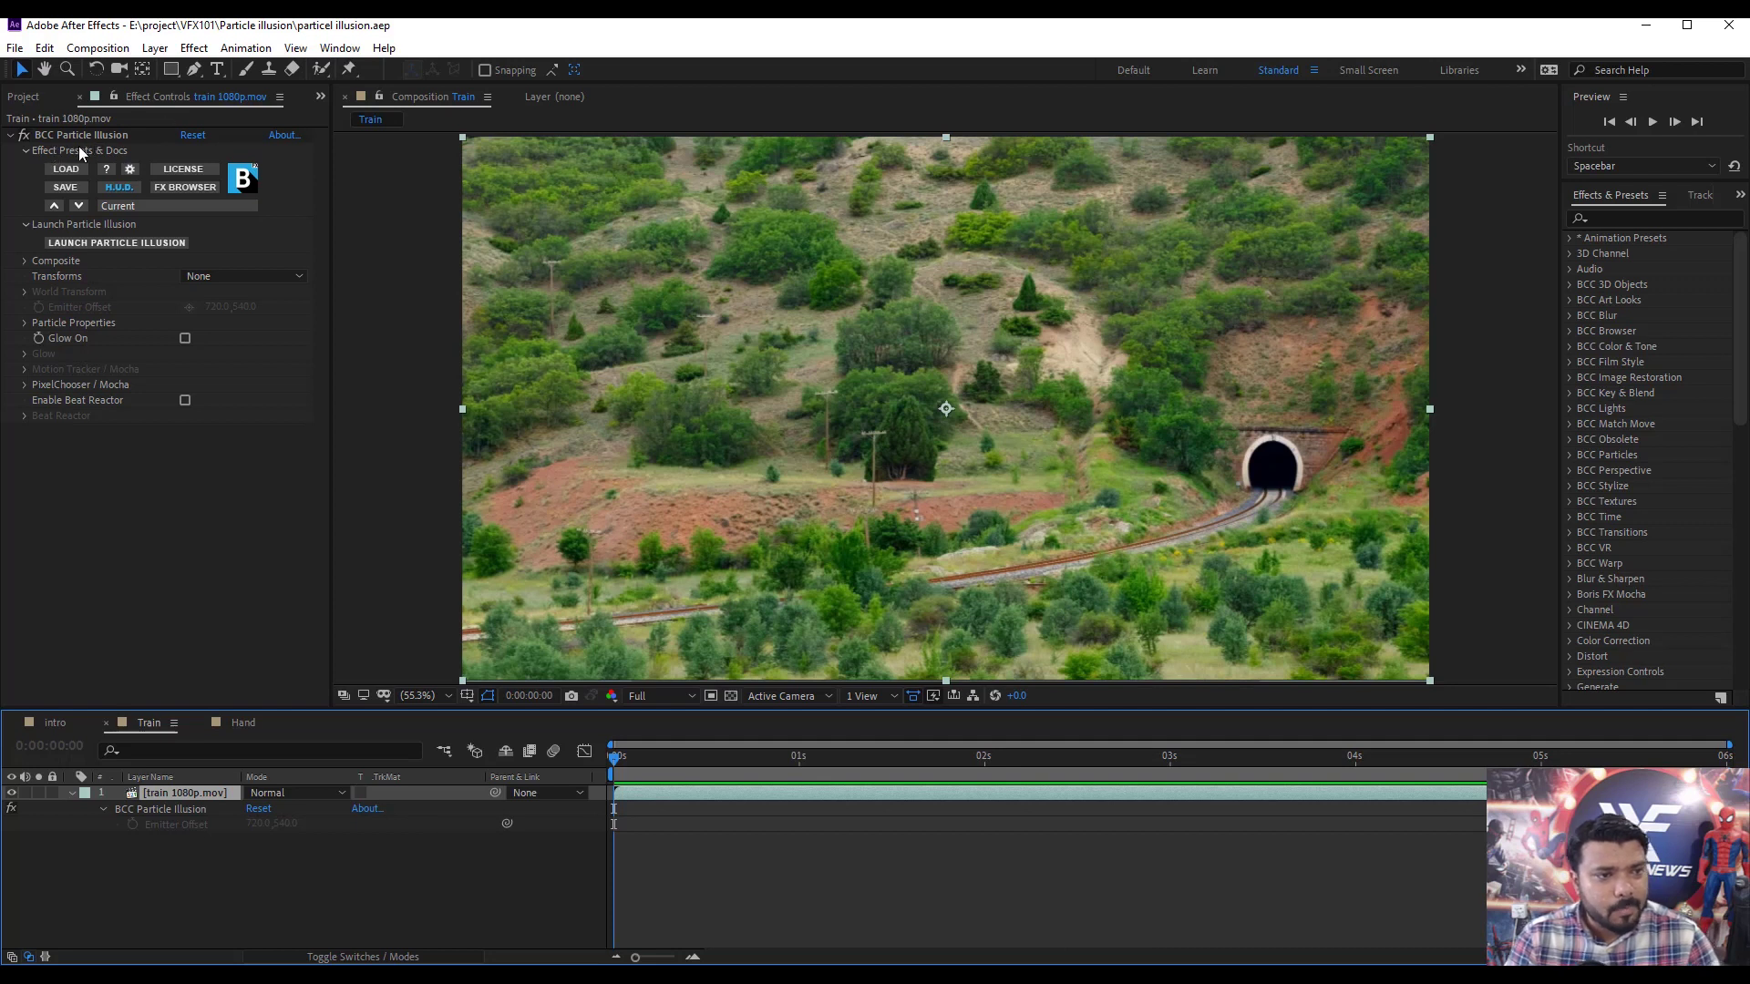
# Set Transforms to Emitter and keyframe Emitter Offset onto the train at about 0:00:01:05.
pyautogui.click(209, 276)
pyautogui.click(247, 337)
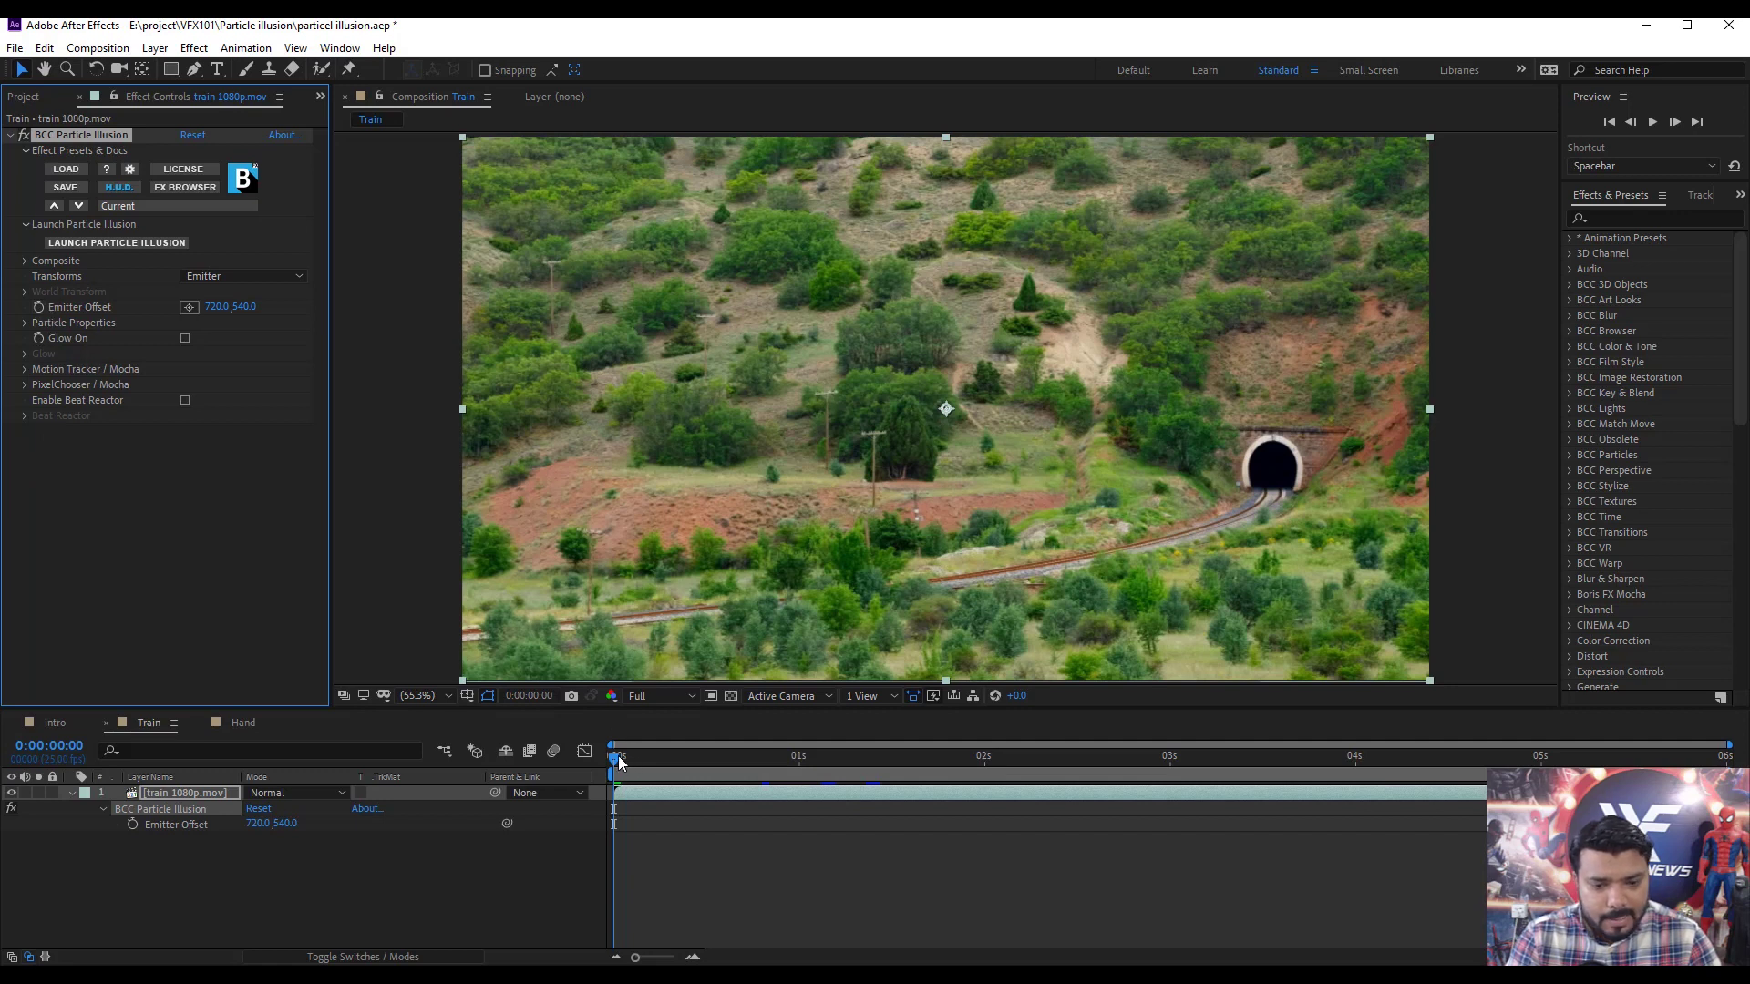
pyautogui.moveTo(619, 762); pyautogui.dragTo(821, 774)
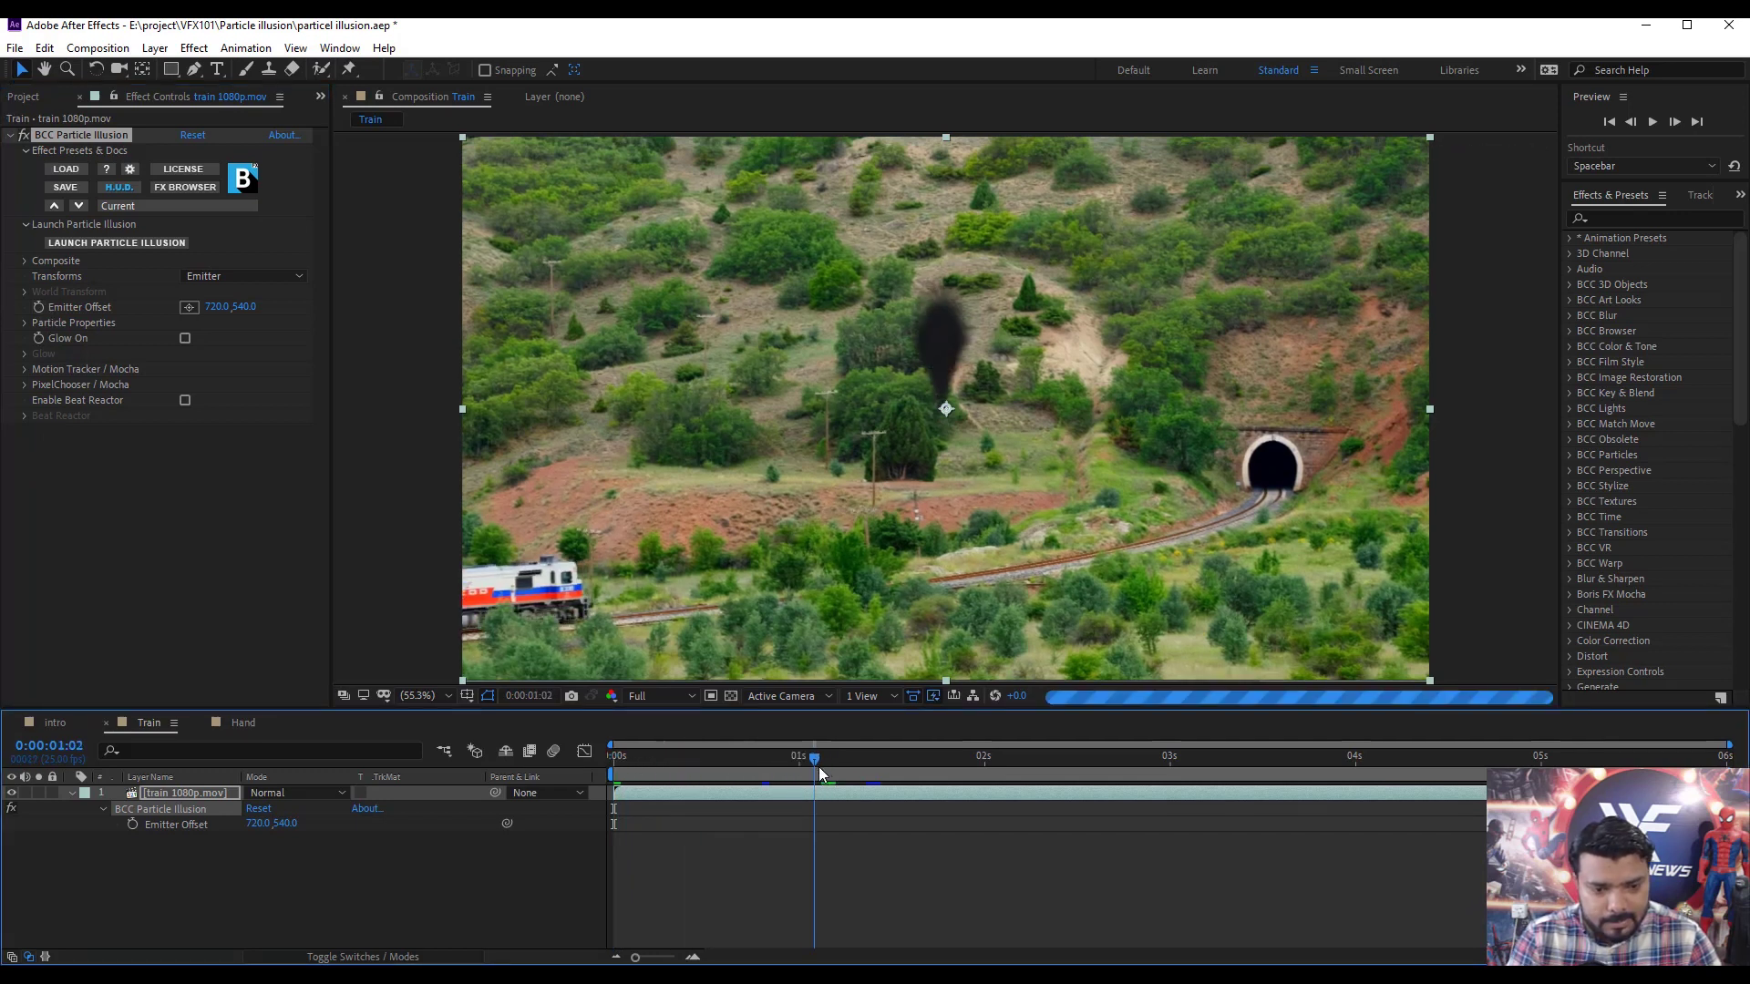
pyautogui.press('space')
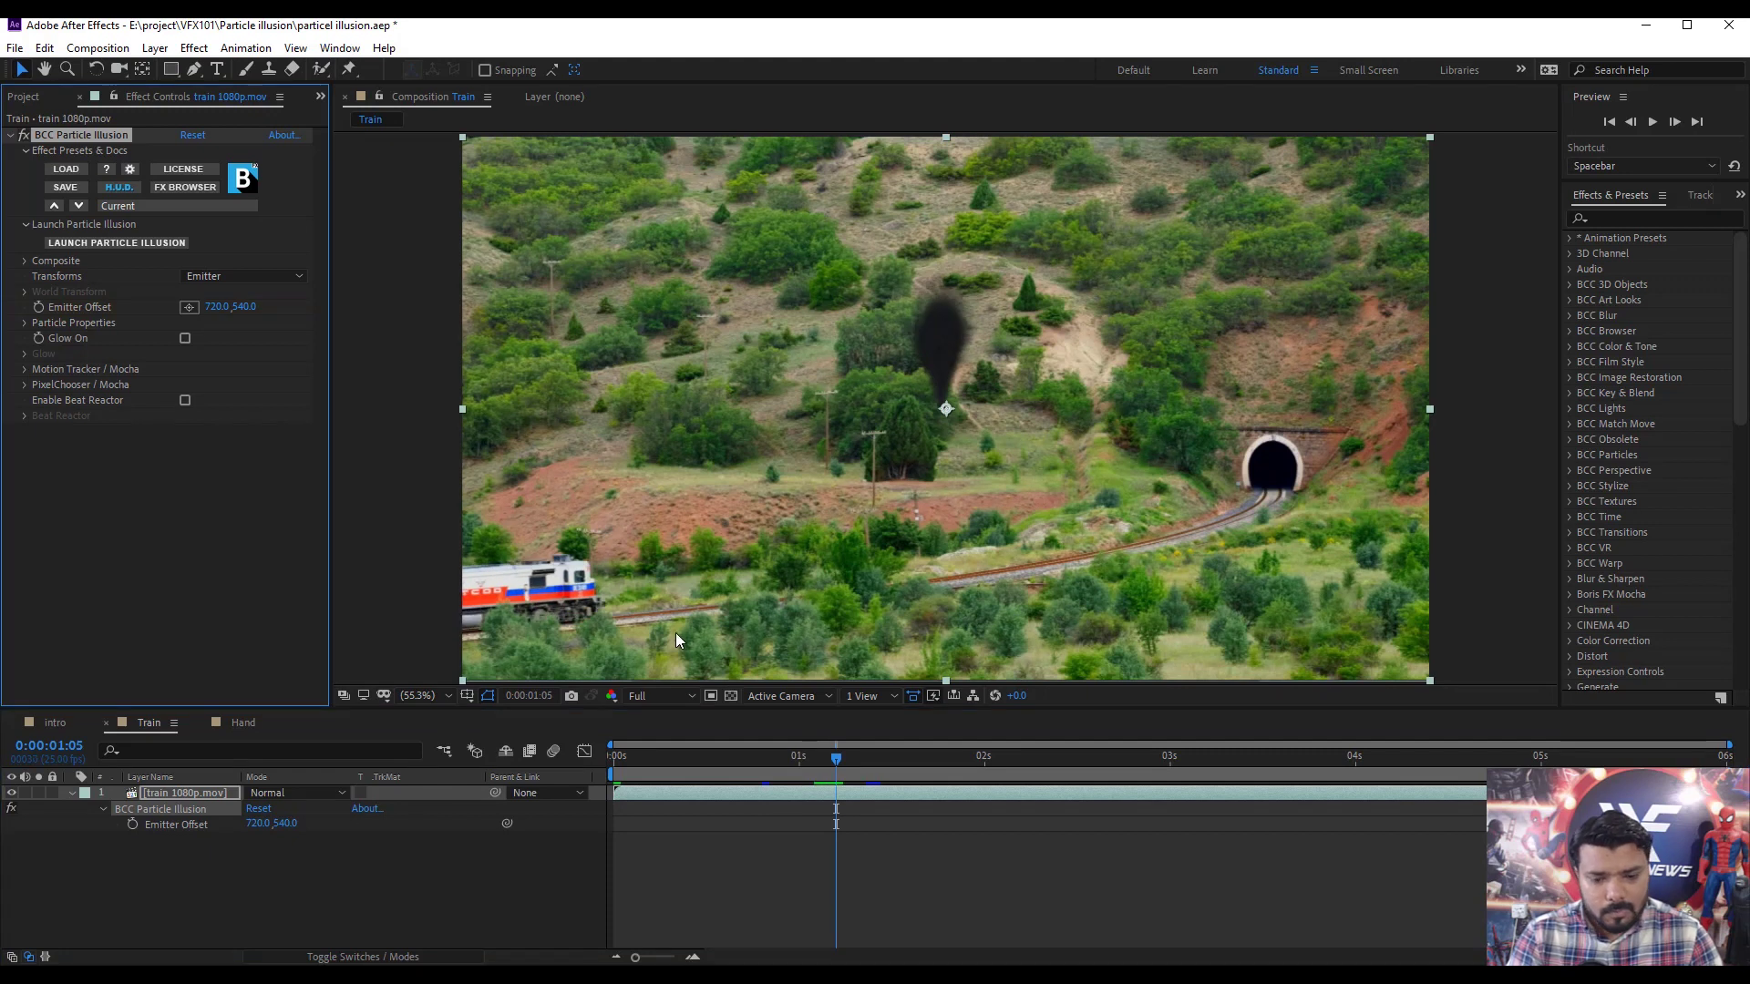
pyautogui.click(38, 308)
pyautogui.moveTo(944, 410); pyautogui.dragTo(400, 566)
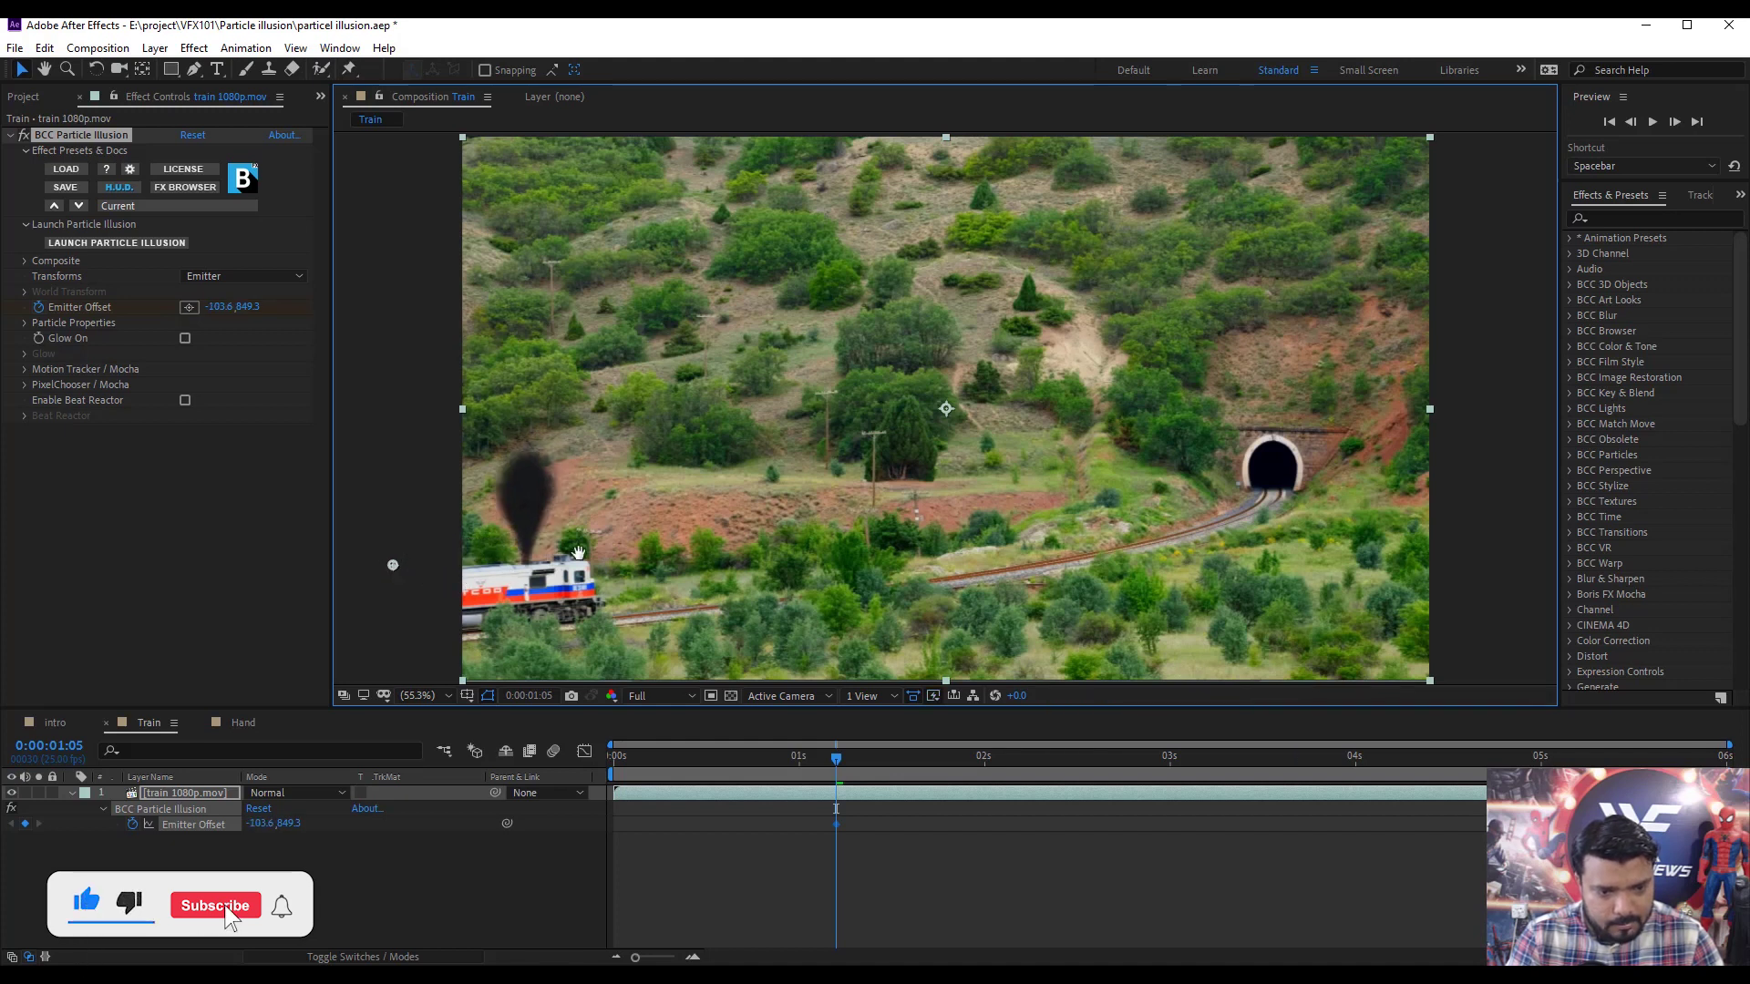
# Add Emitter Offset keyframes back to 0:00:00:17, keeping the smoke on the entering engine.
pyautogui.moveTo(578, 552); pyautogui.dragTo(505, 529)
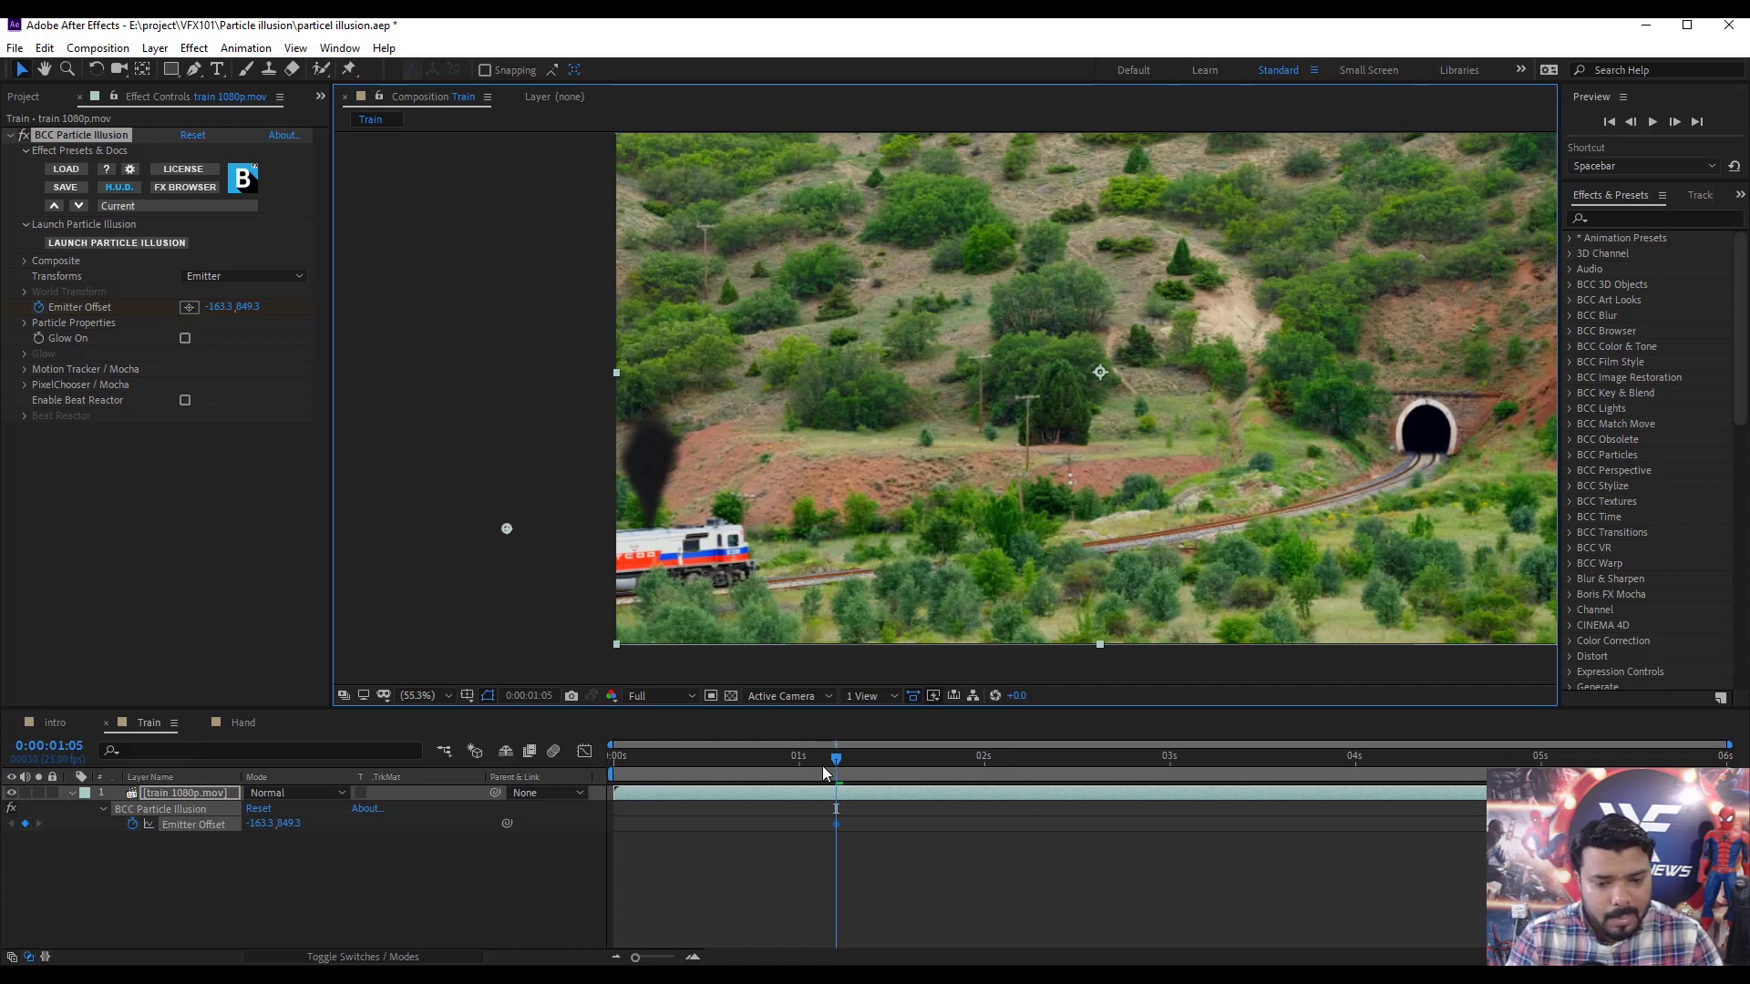
pyautogui.click(784, 760)
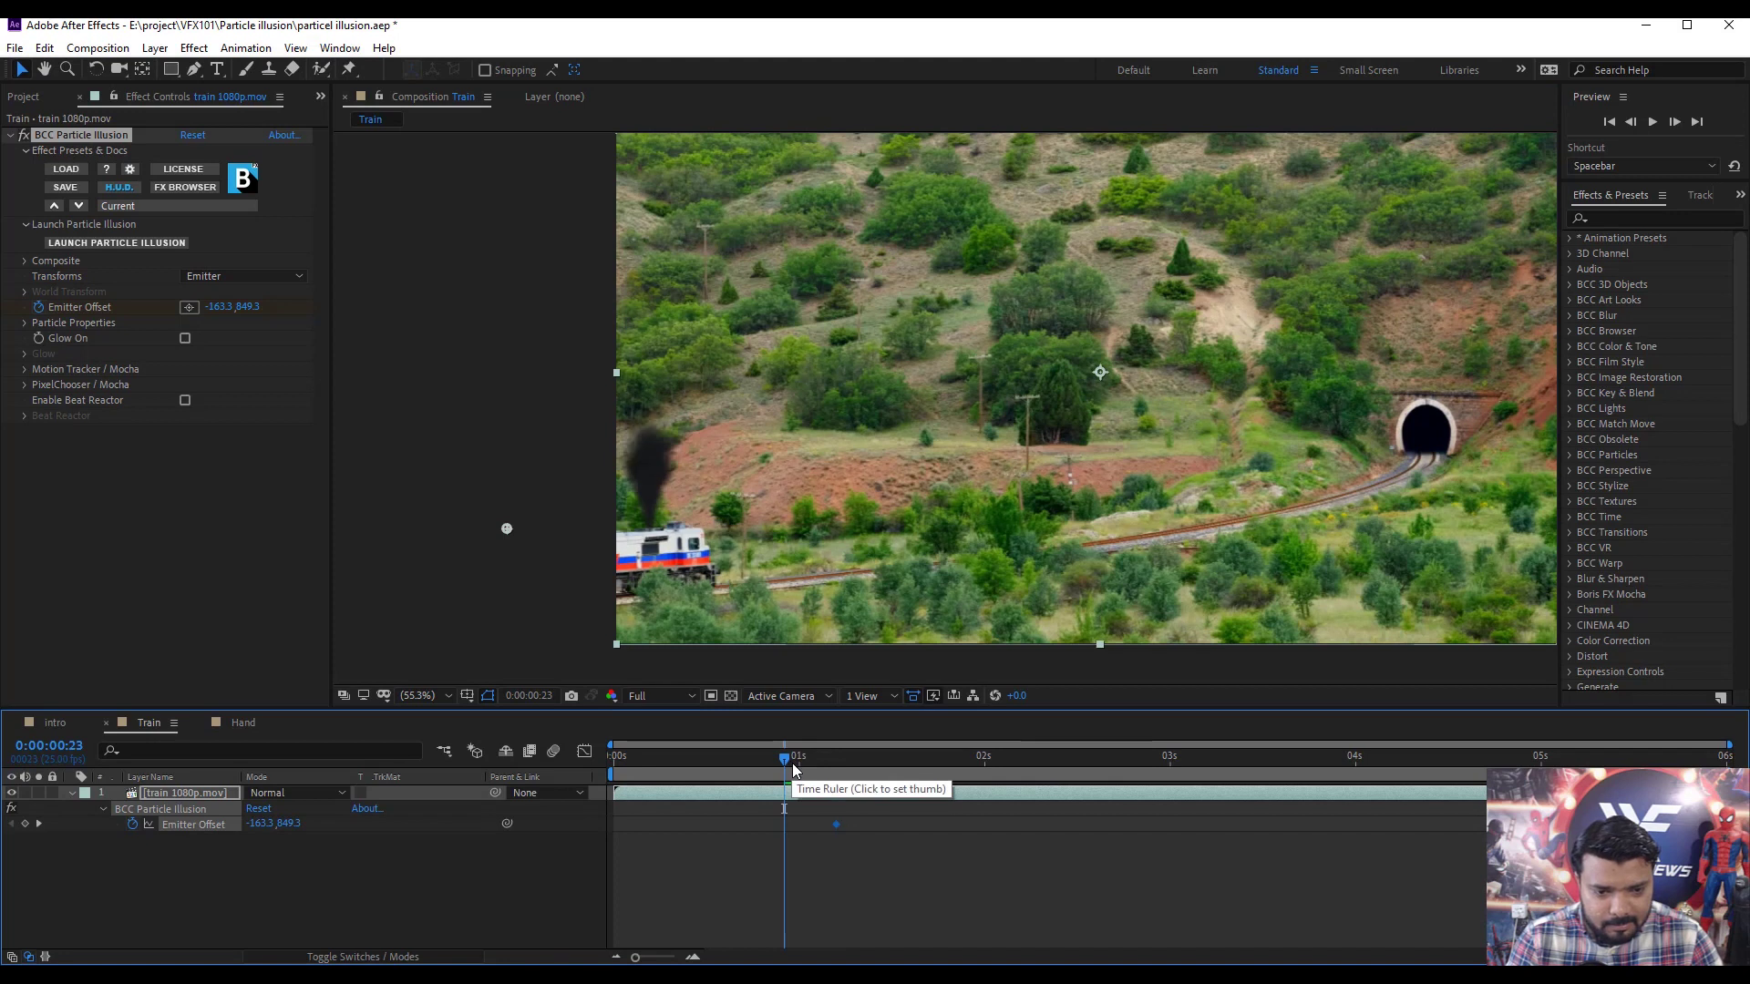
pyautogui.moveTo(507, 530); pyautogui.dragTo(474, 531)
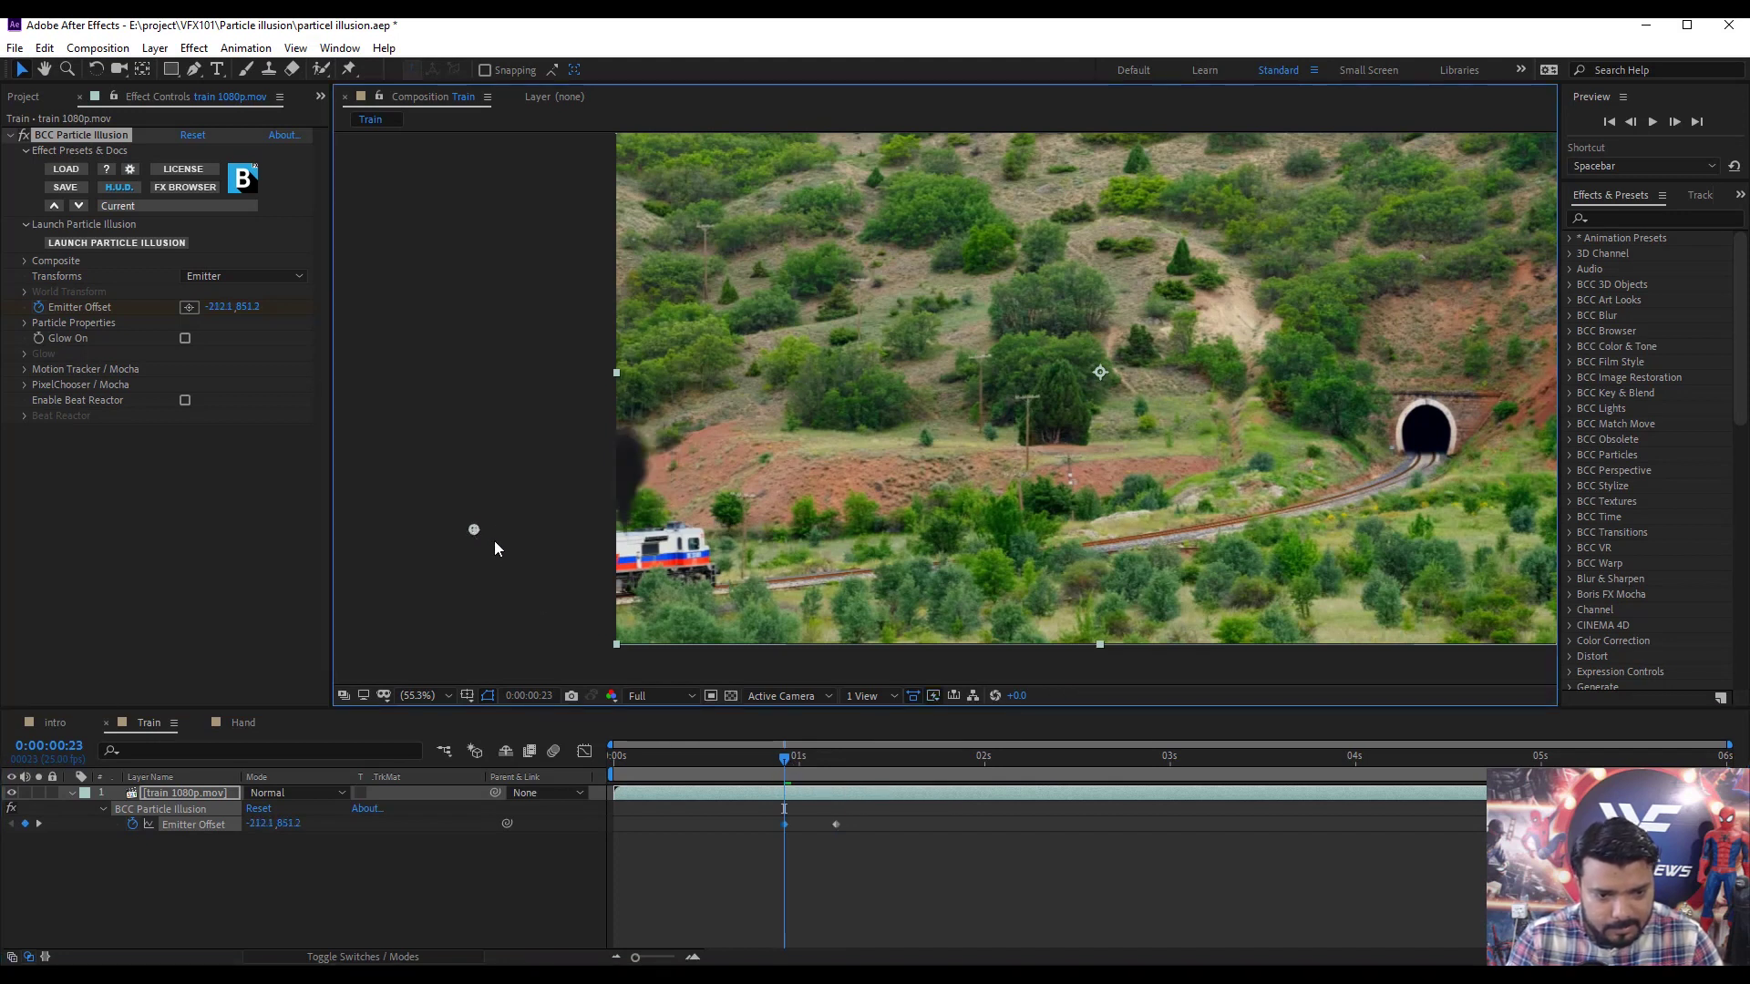
pyautogui.click(737, 760)
pyautogui.moveTo(474, 530); pyautogui.dragTo(411, 529)
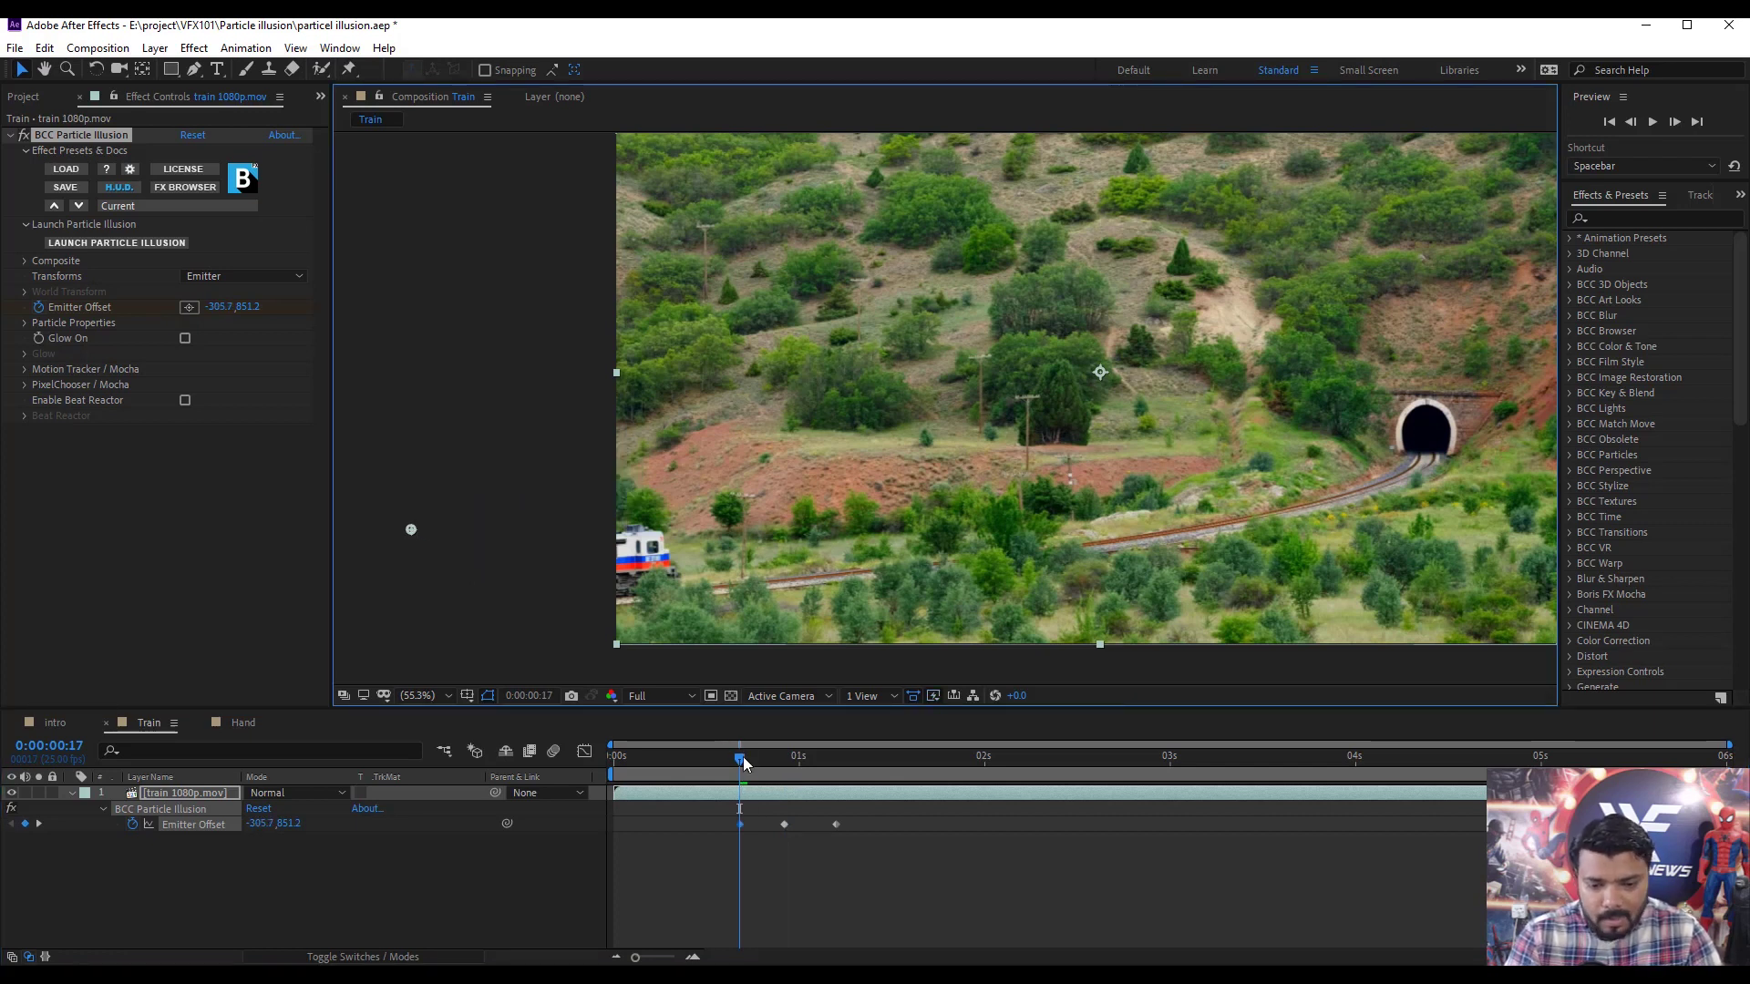
pyautogui.moveTo(745, 760); pyautogui.dragTo(836, 755)
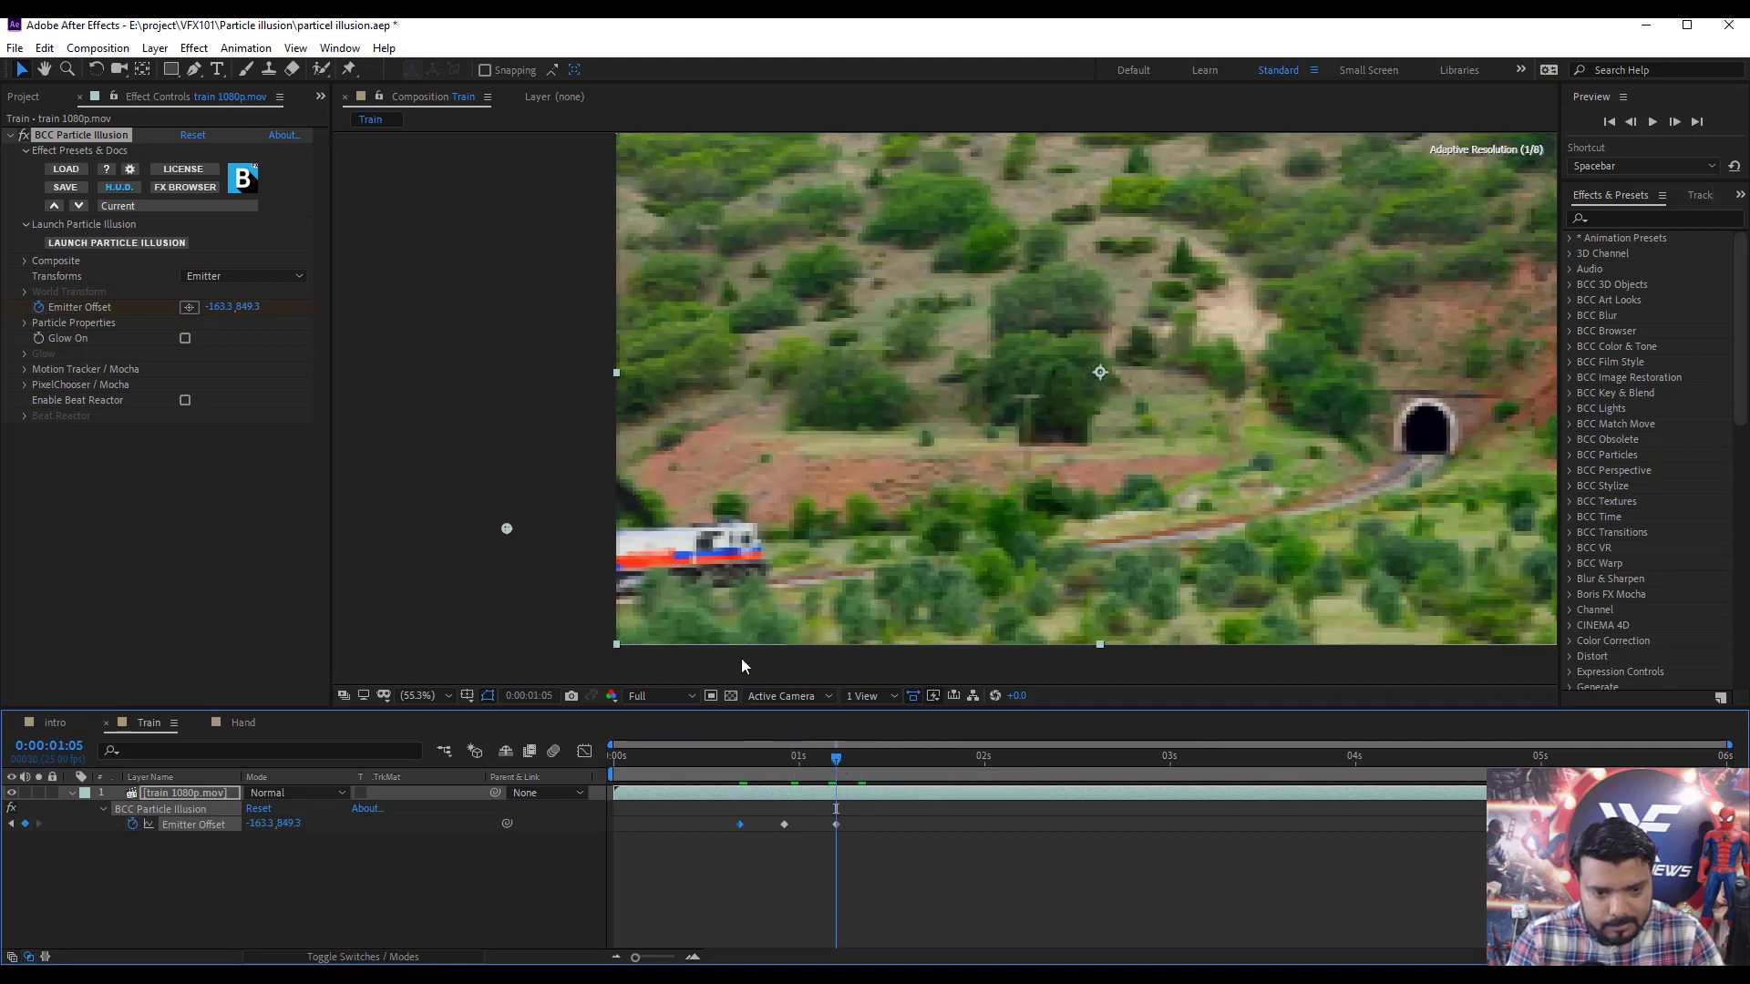
pyautogui.moveTo(509, 528); pyautogui.dragTo(512, 522)
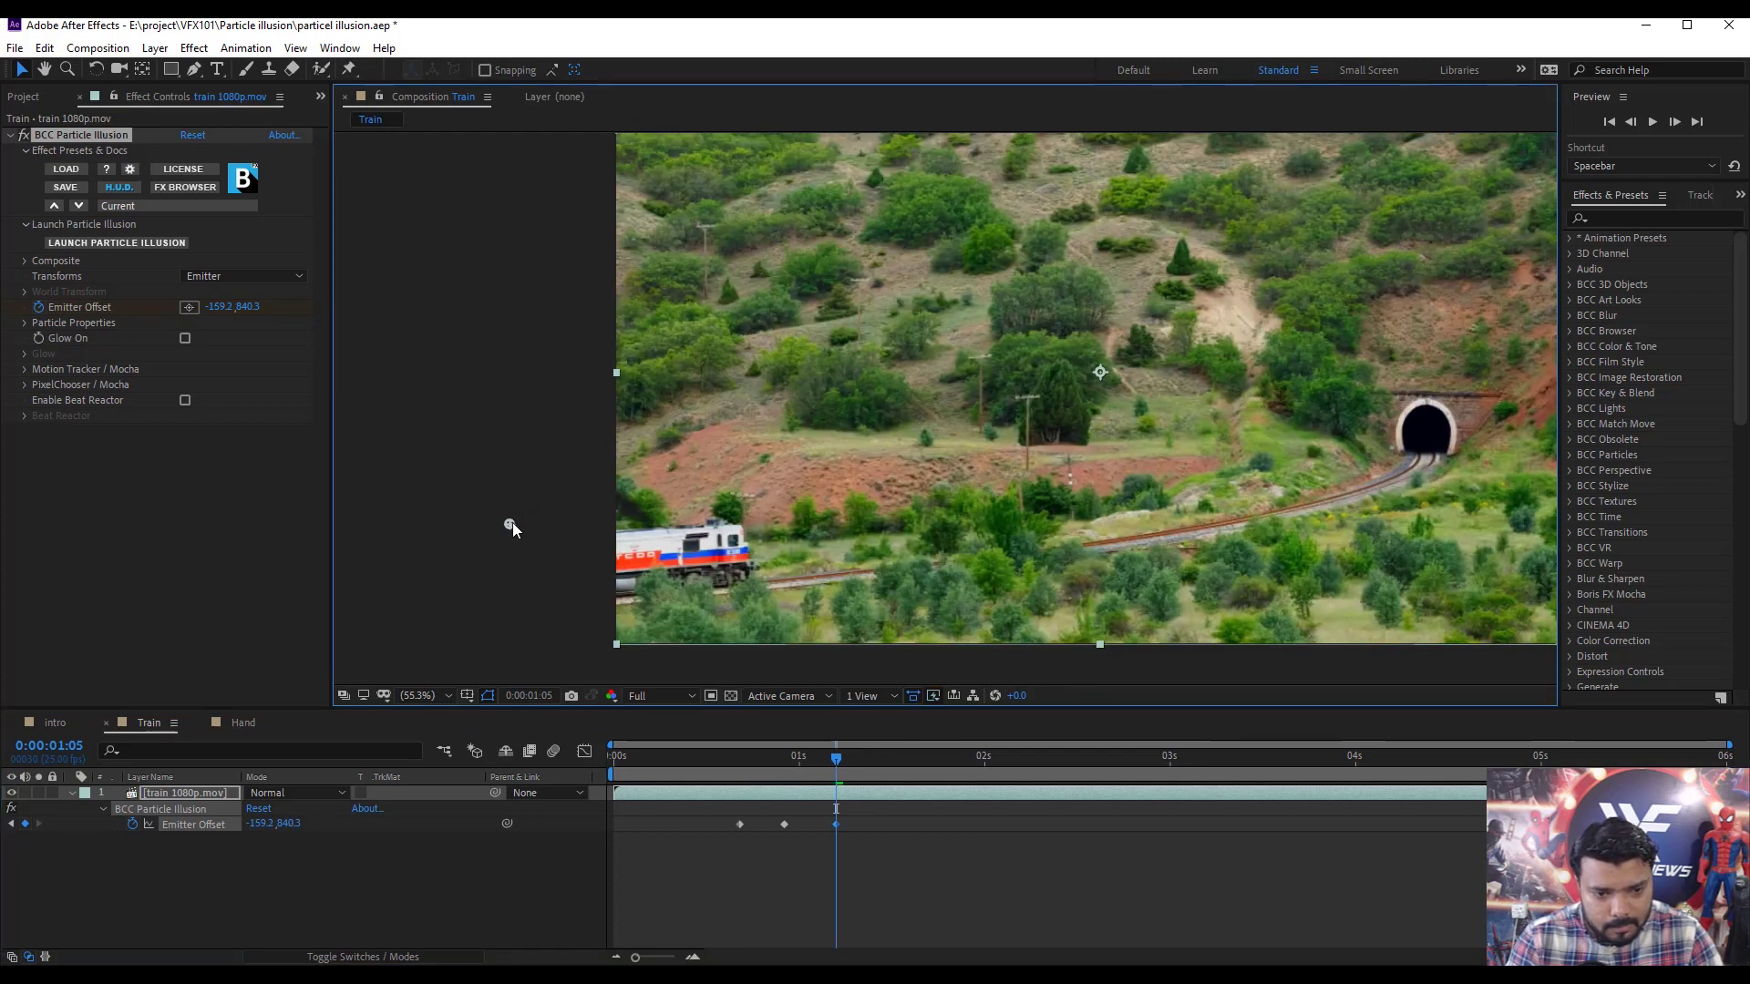
pyautogui.moveTo(511, 523); pyautogui.dragTo(508, 529)
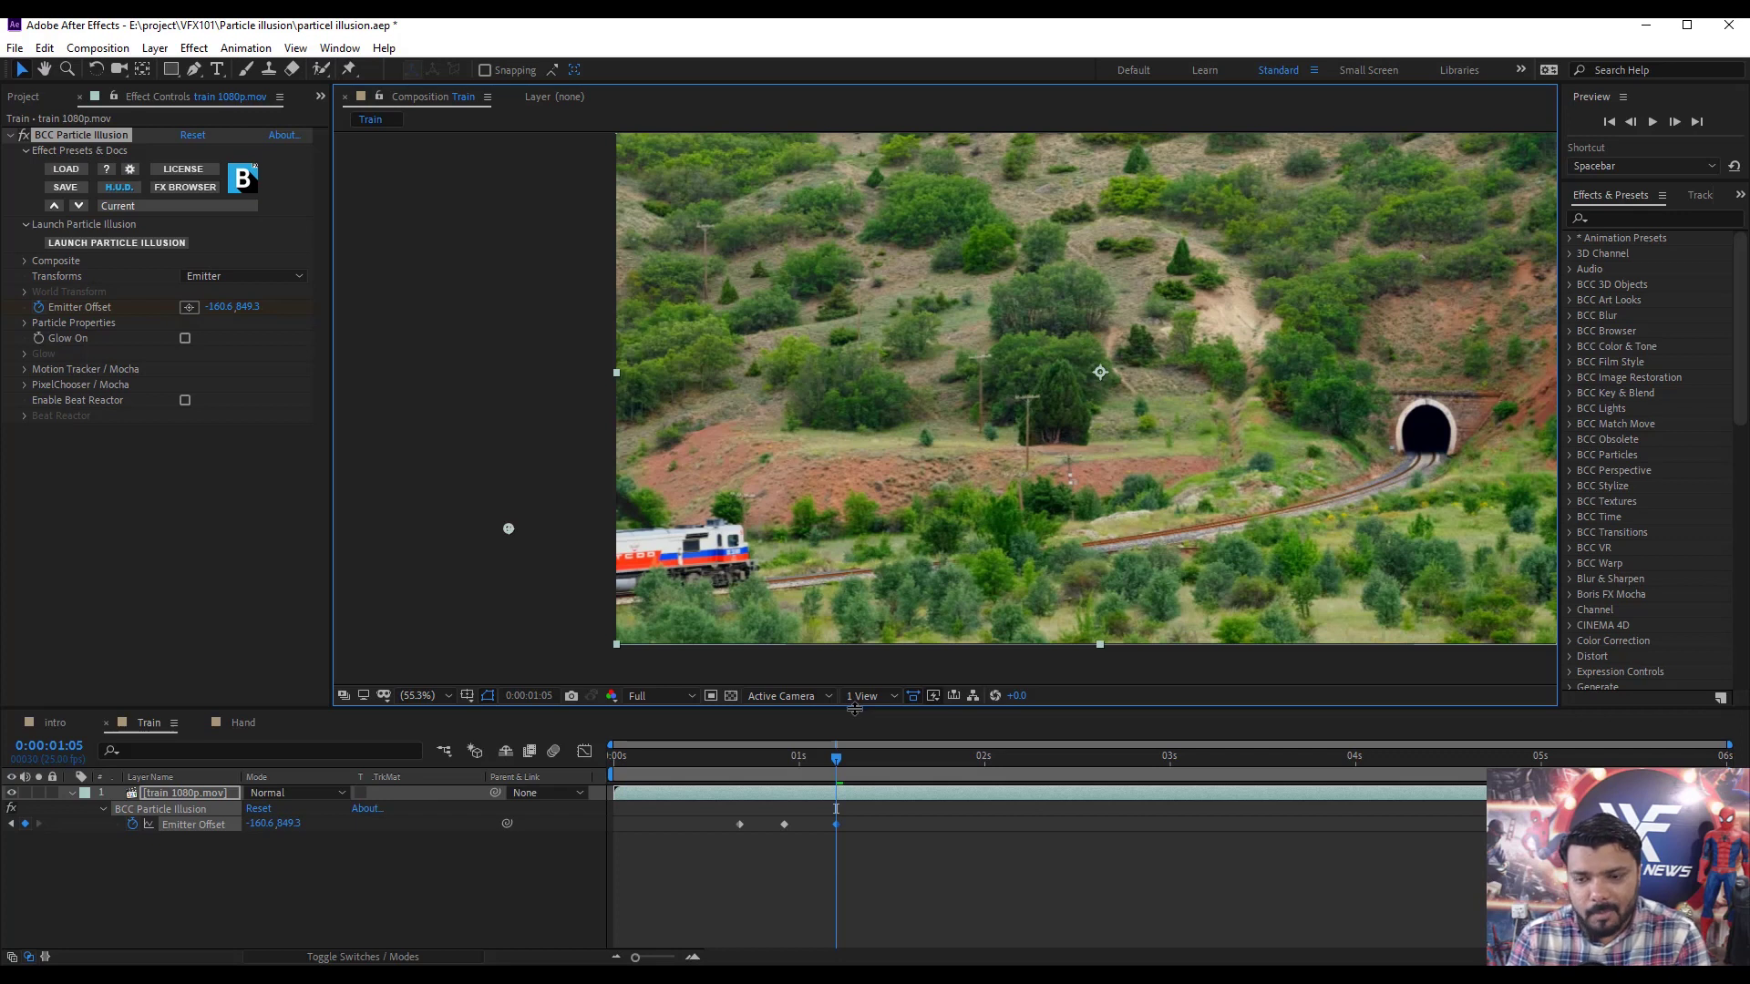
# Keyframe Emitter Offset on the chimney at later frames through 0:00:05:24, ending at 909.9, 742.6.
pyautogui.click(893, 755)
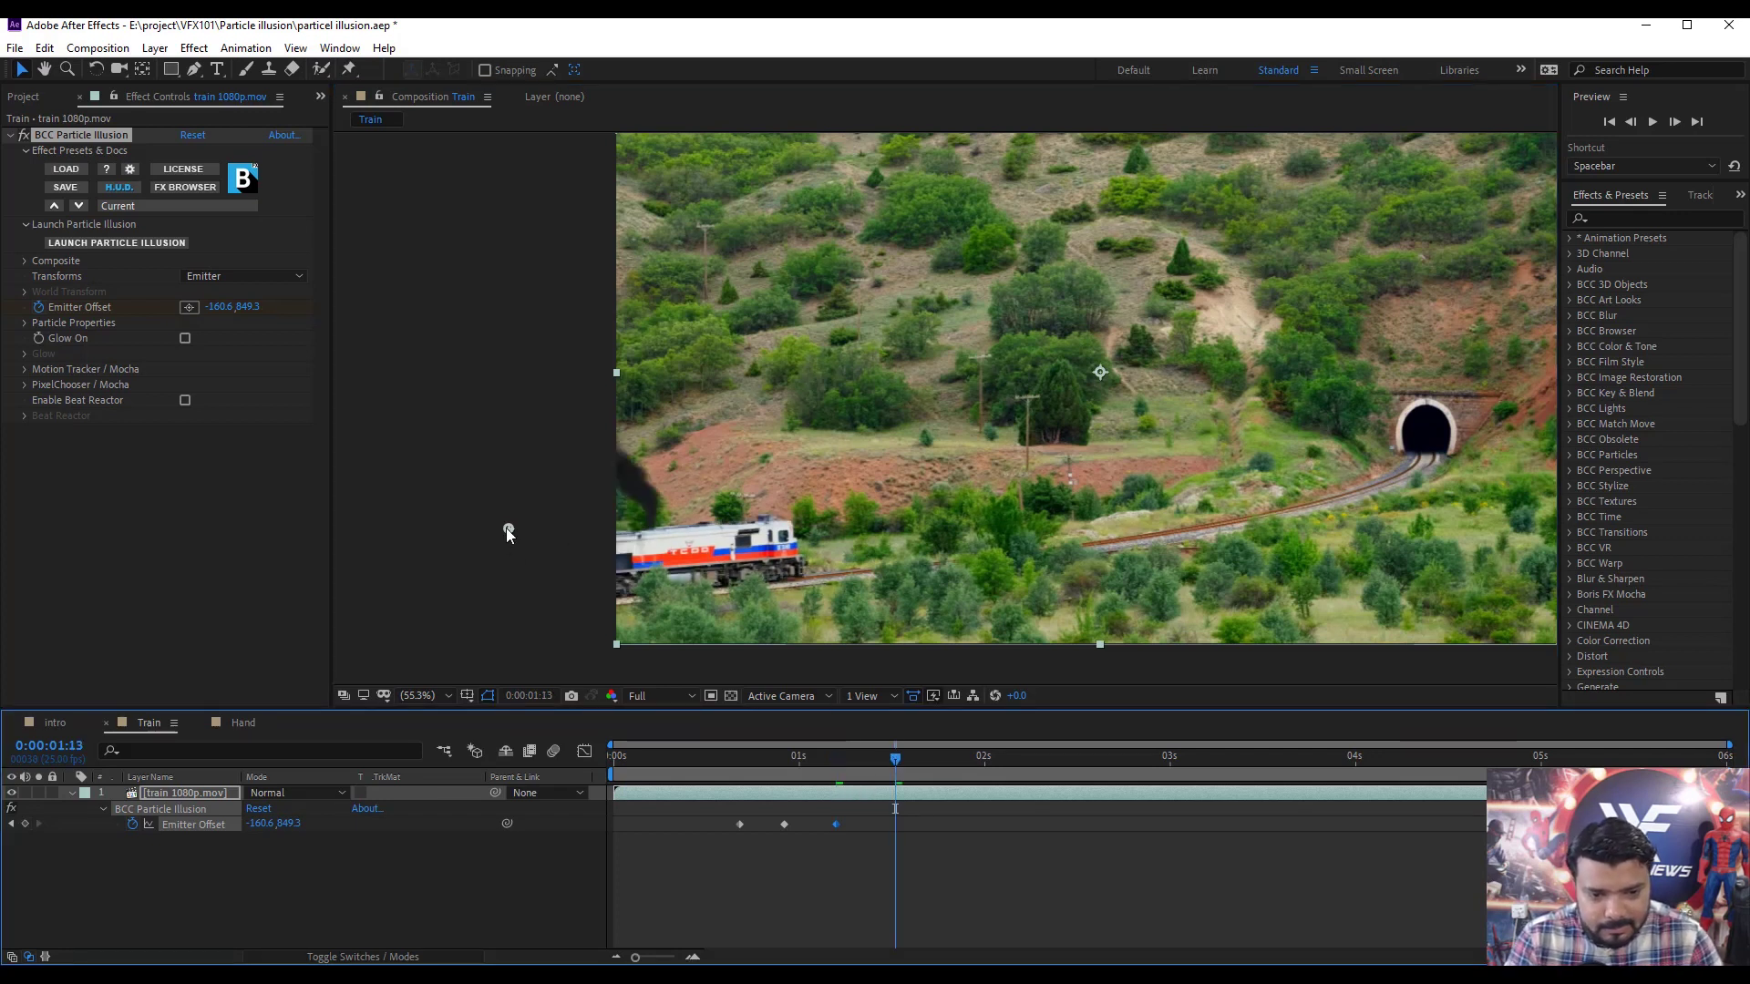
pyautogui.moveTo(508, 530); pyautogui.dragTo(686, 513)
pyautogui.press('space')
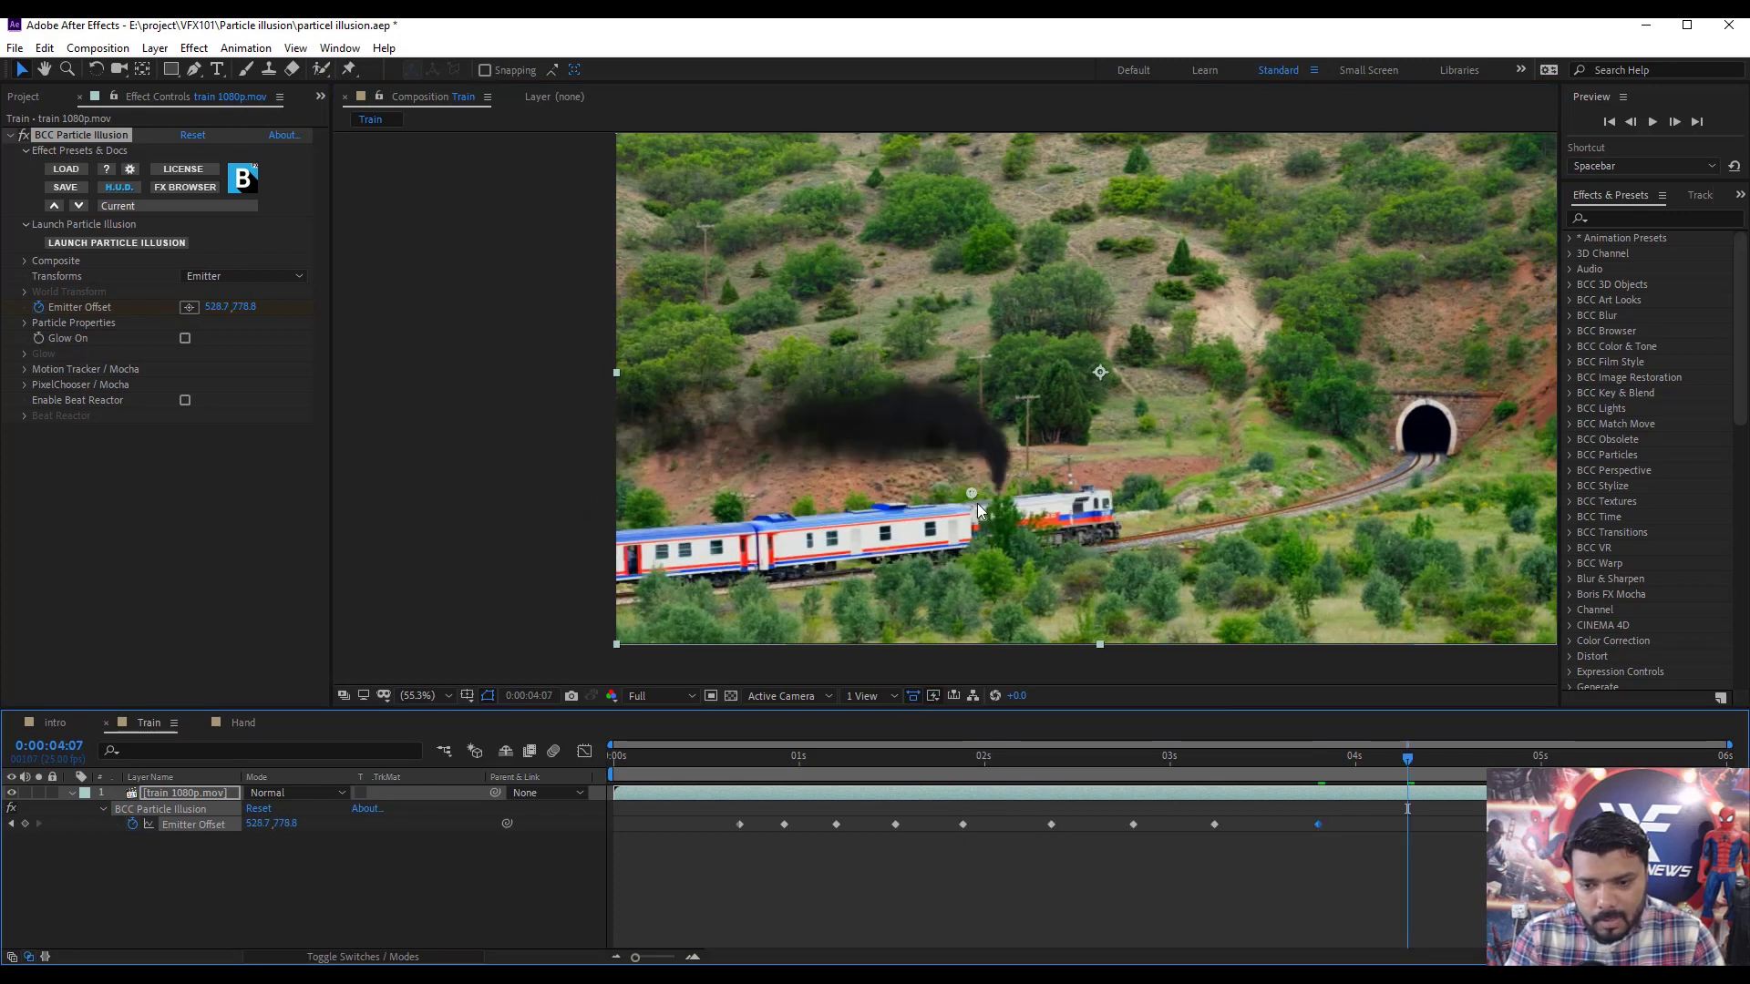
pyautogui.moveTo(977, 503); pyautogui.dragTo(1027, 490)
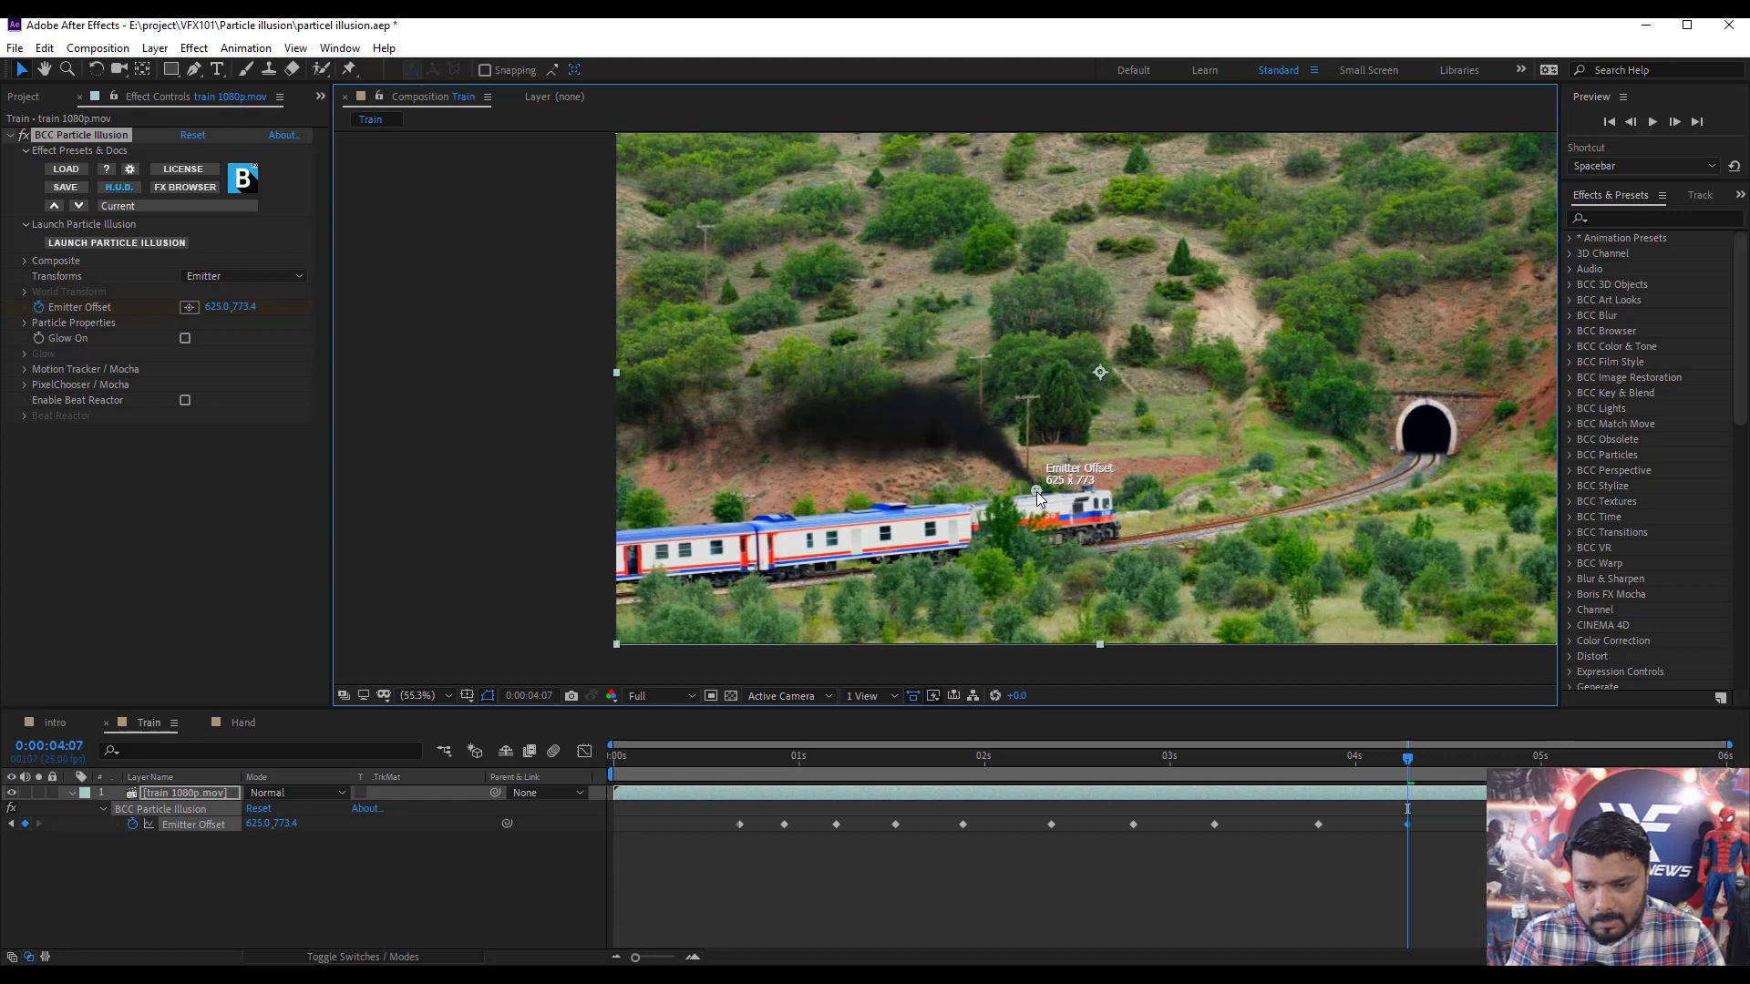
pyautogui.press('End')
pyautogui.moveTo(1036, 491); pyautogui.dragTo(1228, 472)
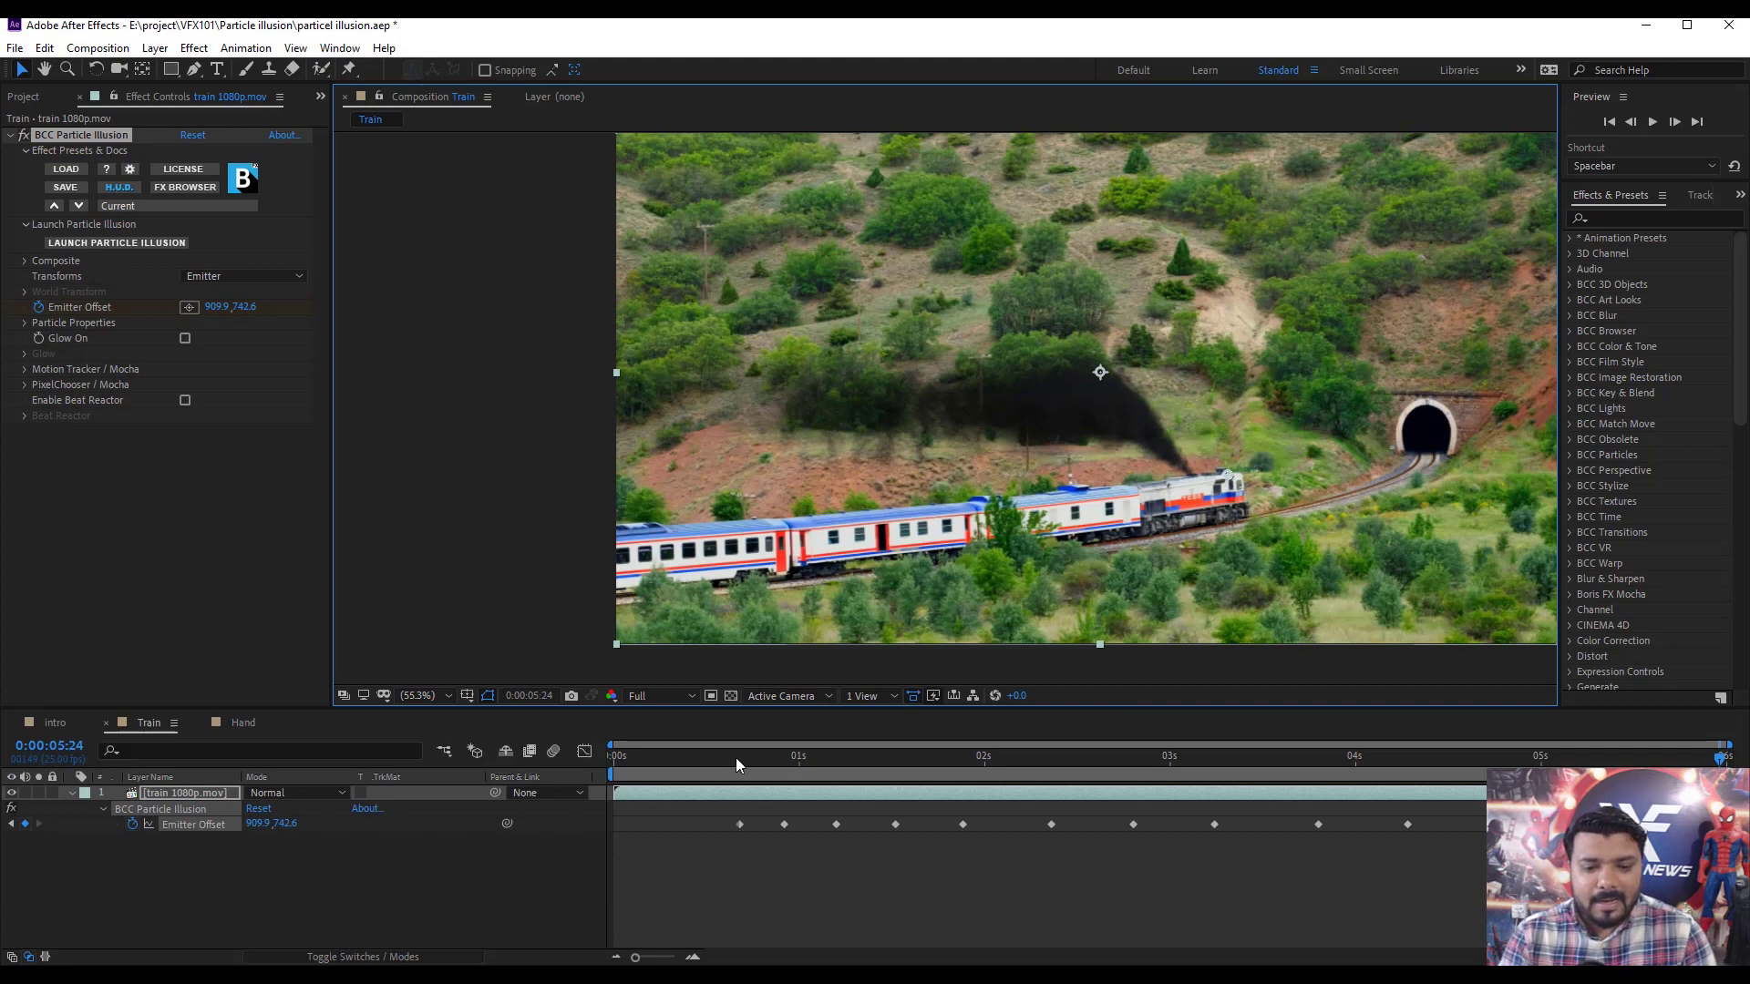
pyautogui.click(838, 870)
pyautogui.press('Home')
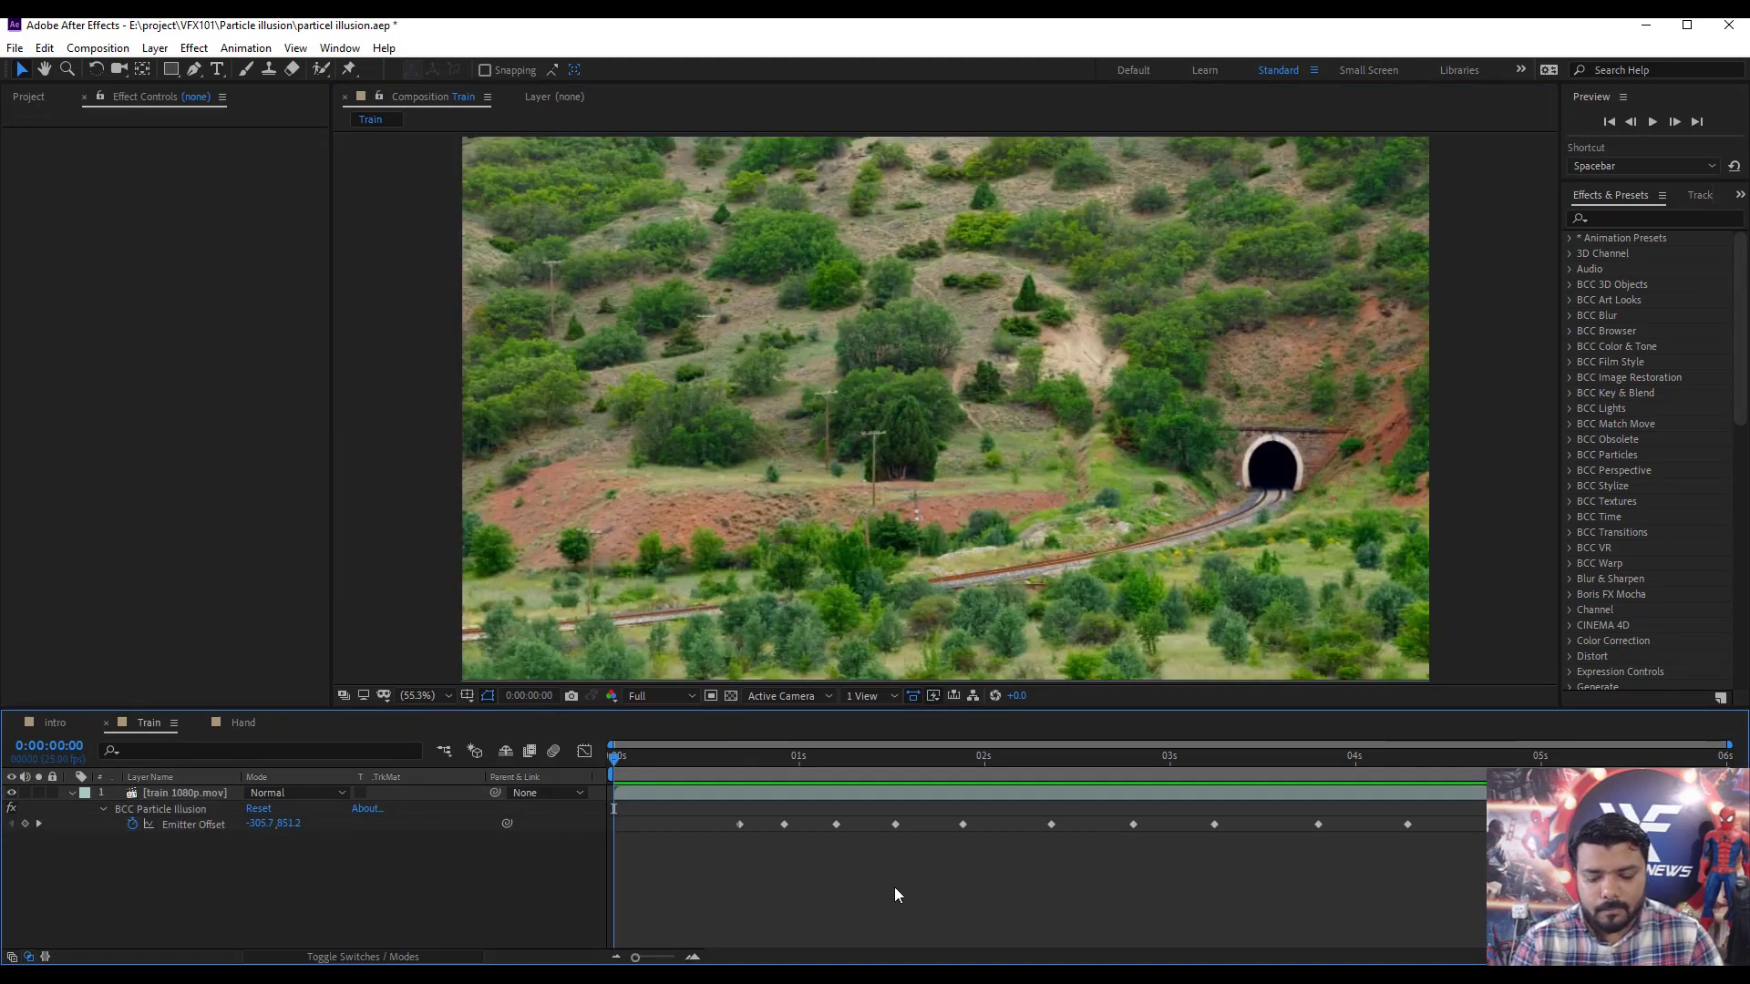
pyautogui.press('space')
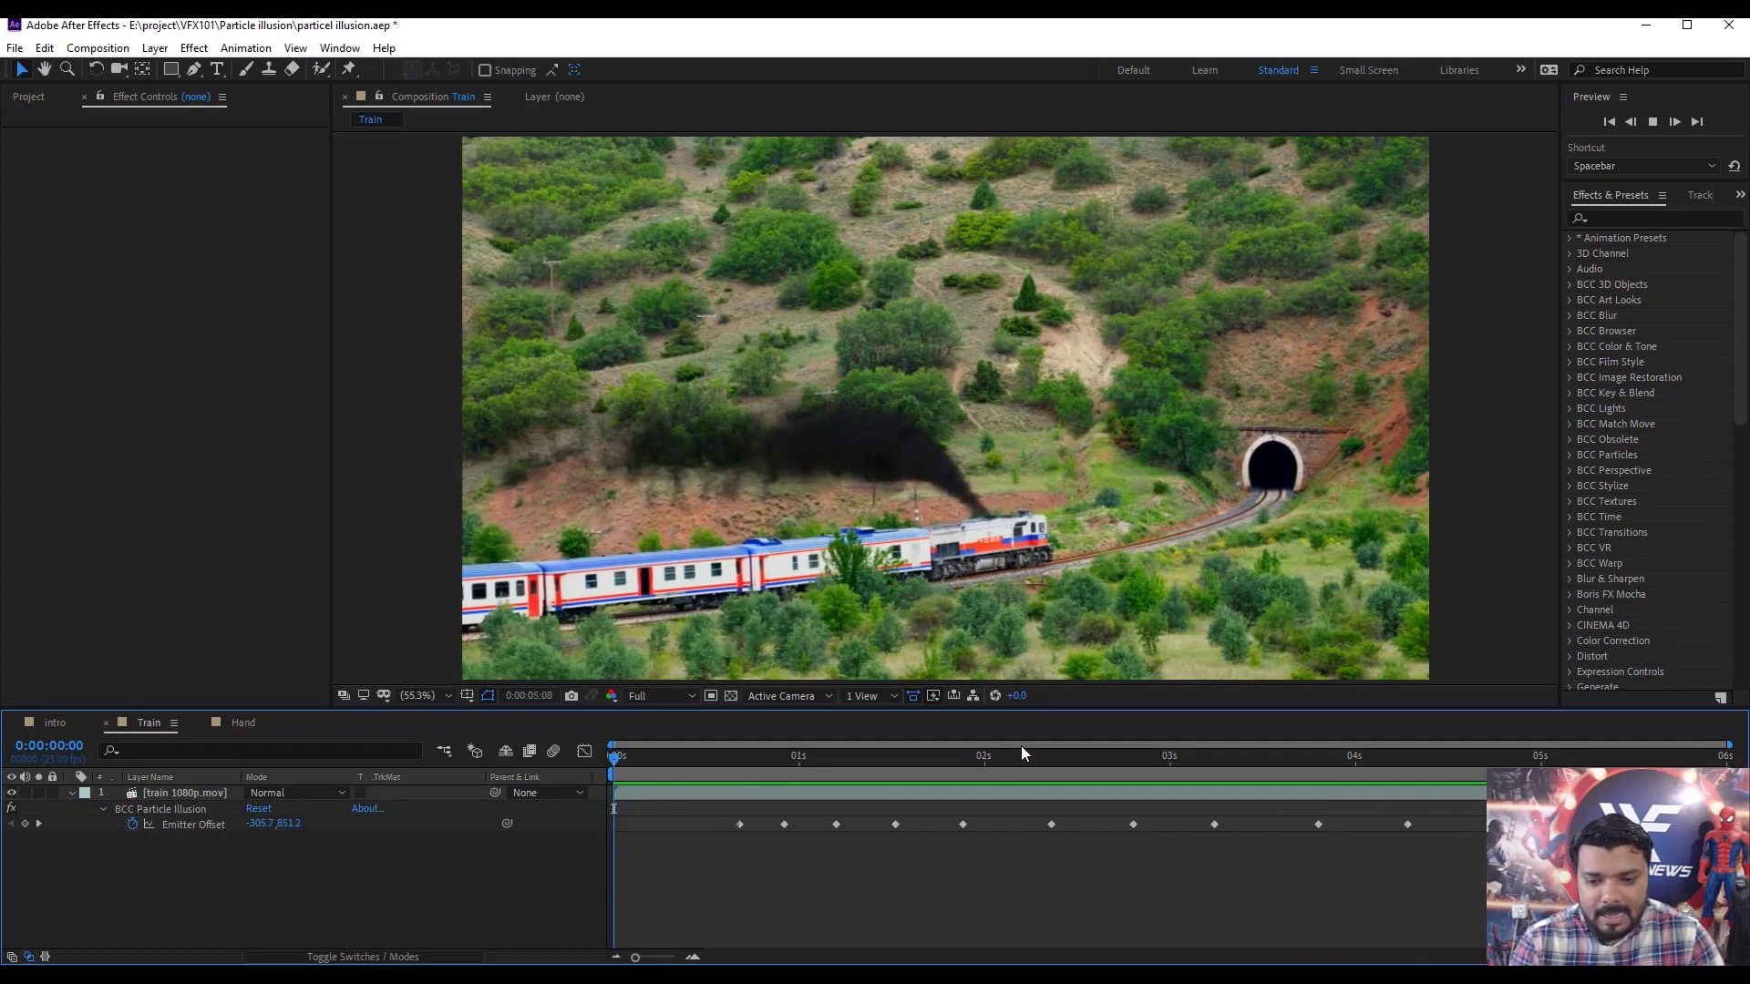
pyautogui.moveTo(1023, 753); pyautogui.dragTo(571, 797)
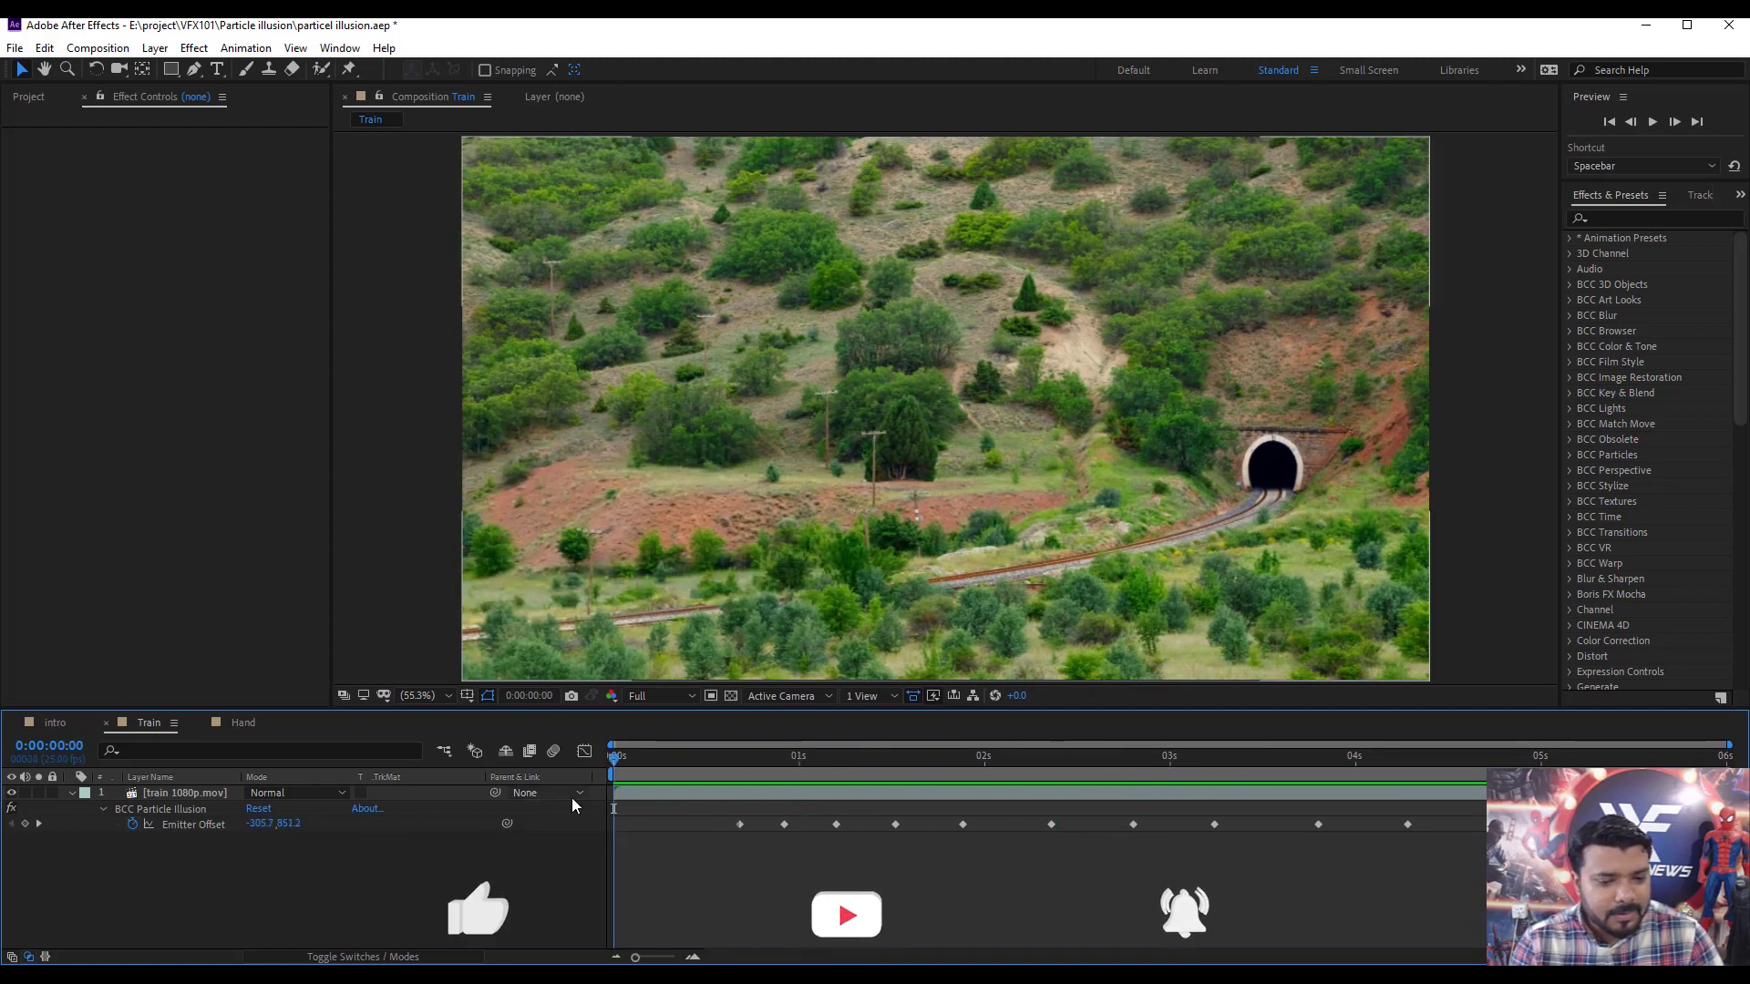
# In the Hand composition, create a new black solid named fire.
pyautogui.click(244, 723)
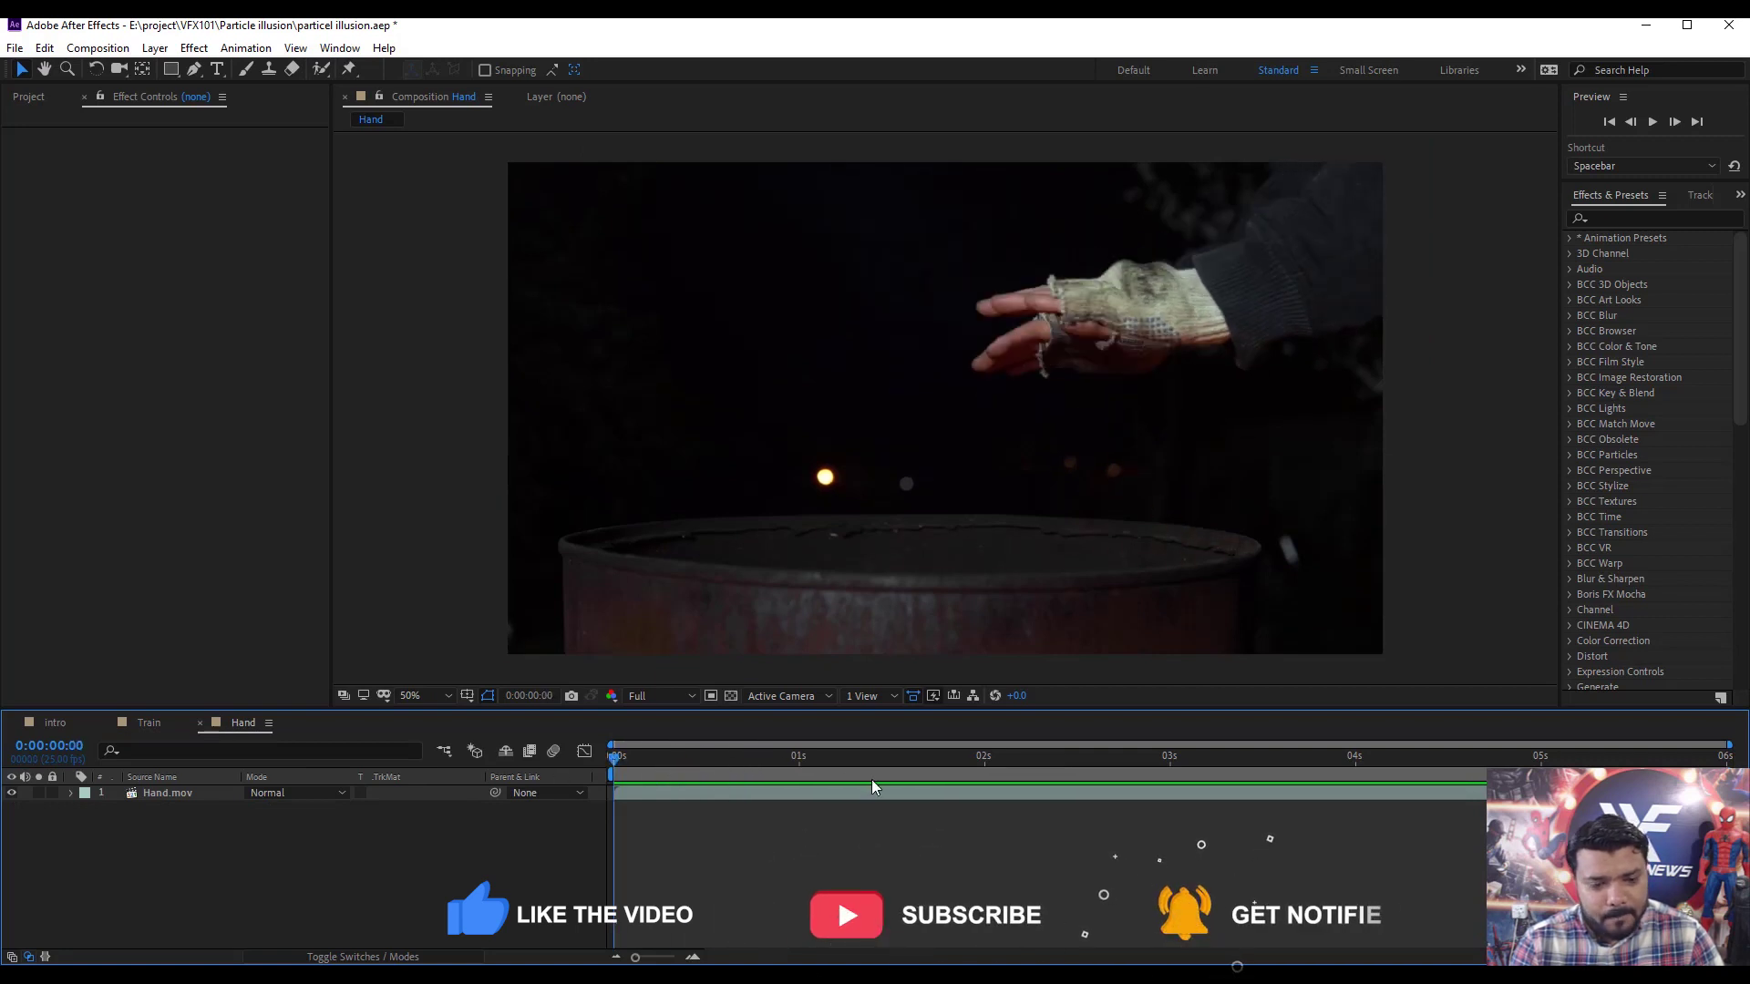
pyautogui.moveTo(912, 758); pyautogui.dragTo(1126, 759)
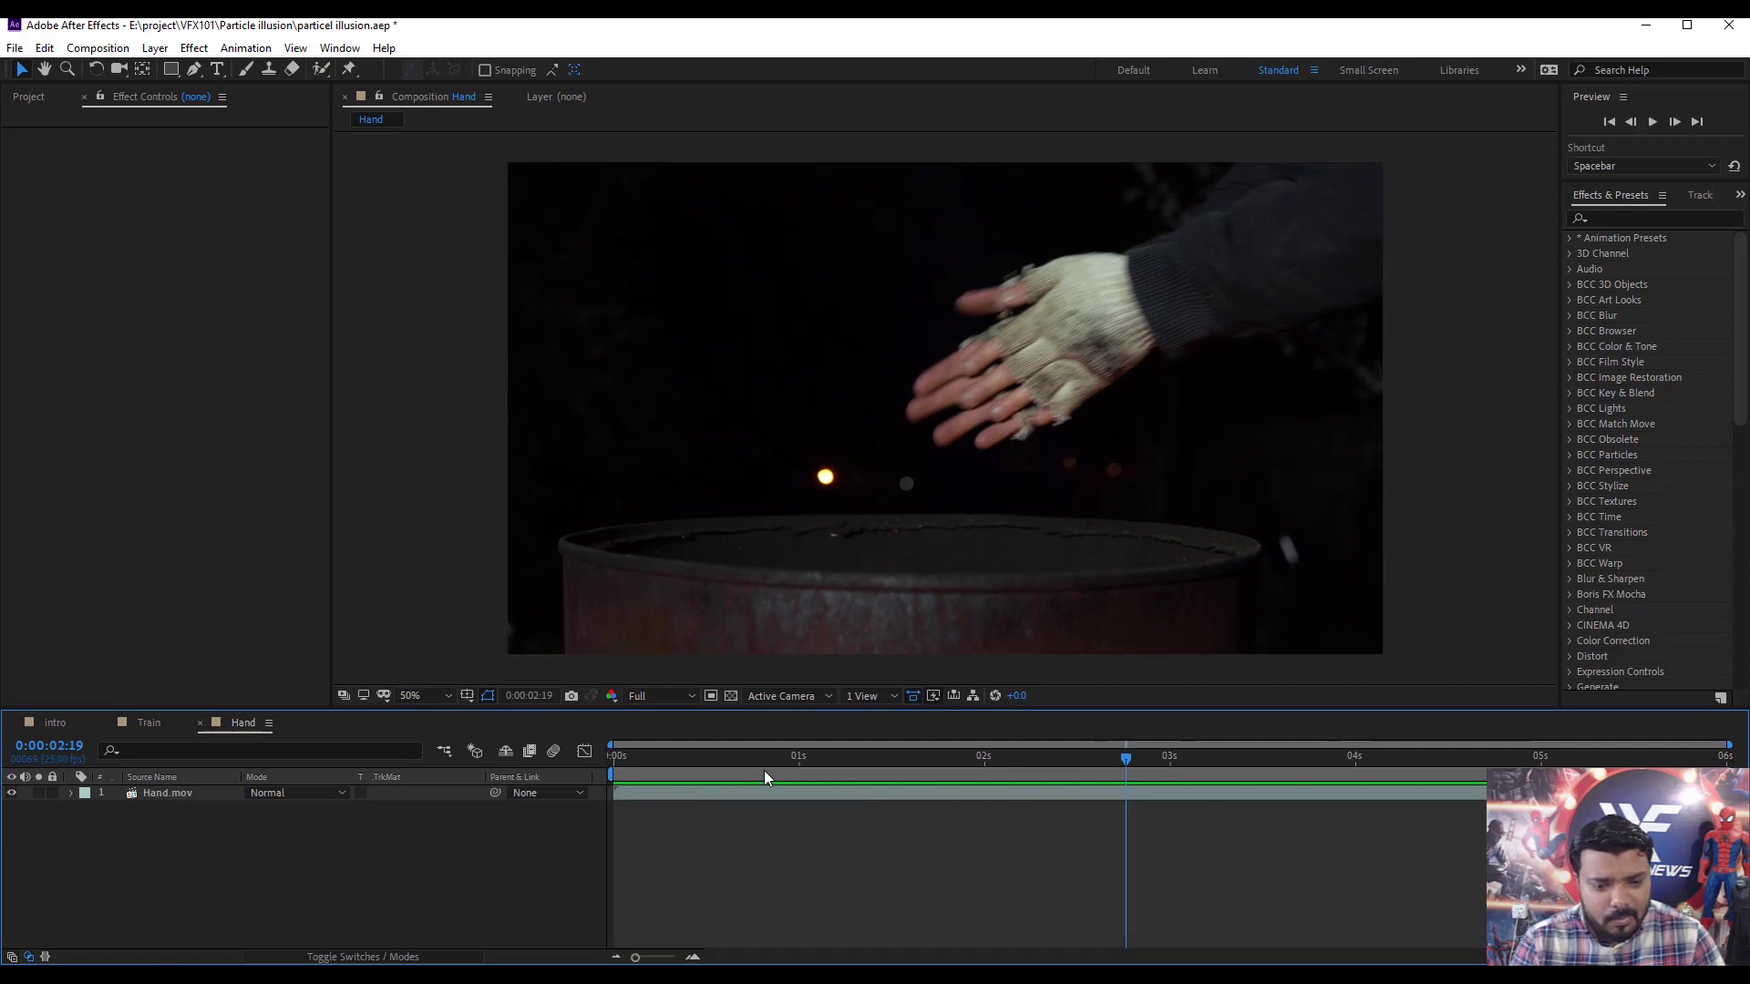
pyautogui.moveTo(764, 769); pyautogui.dragTo(596, 767)
pyautogui.hotkey('ctrl', 'y')
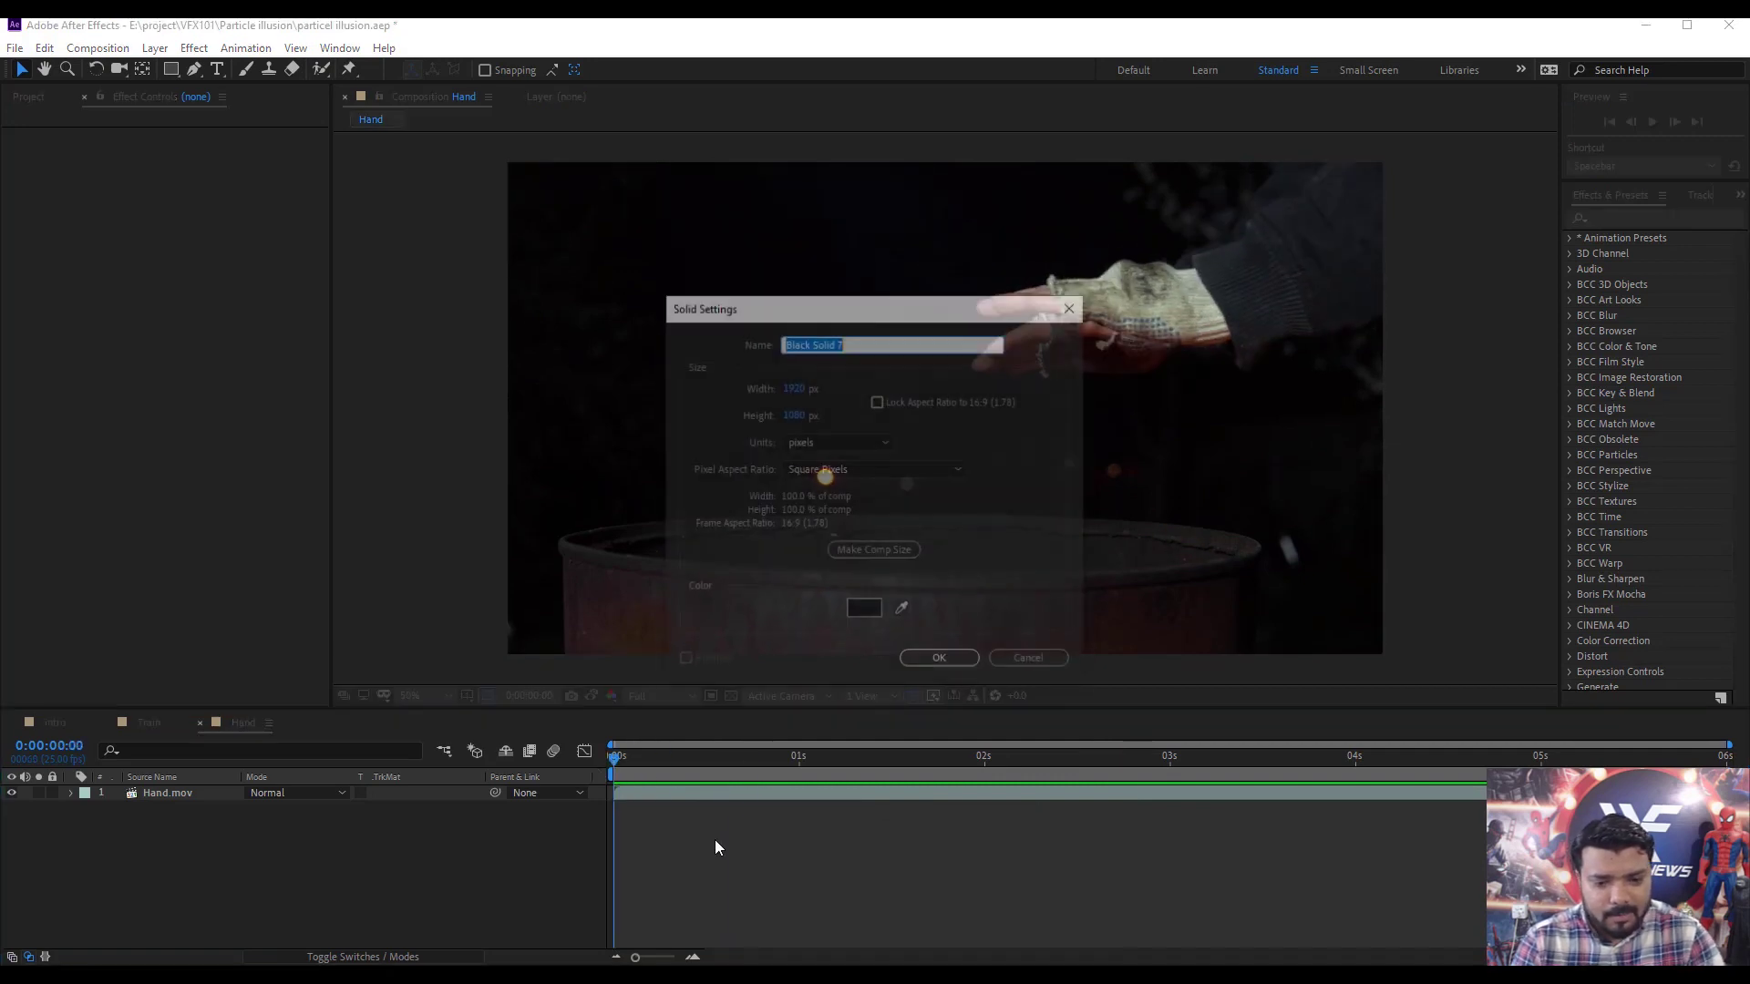
pyautogui.write('fi')
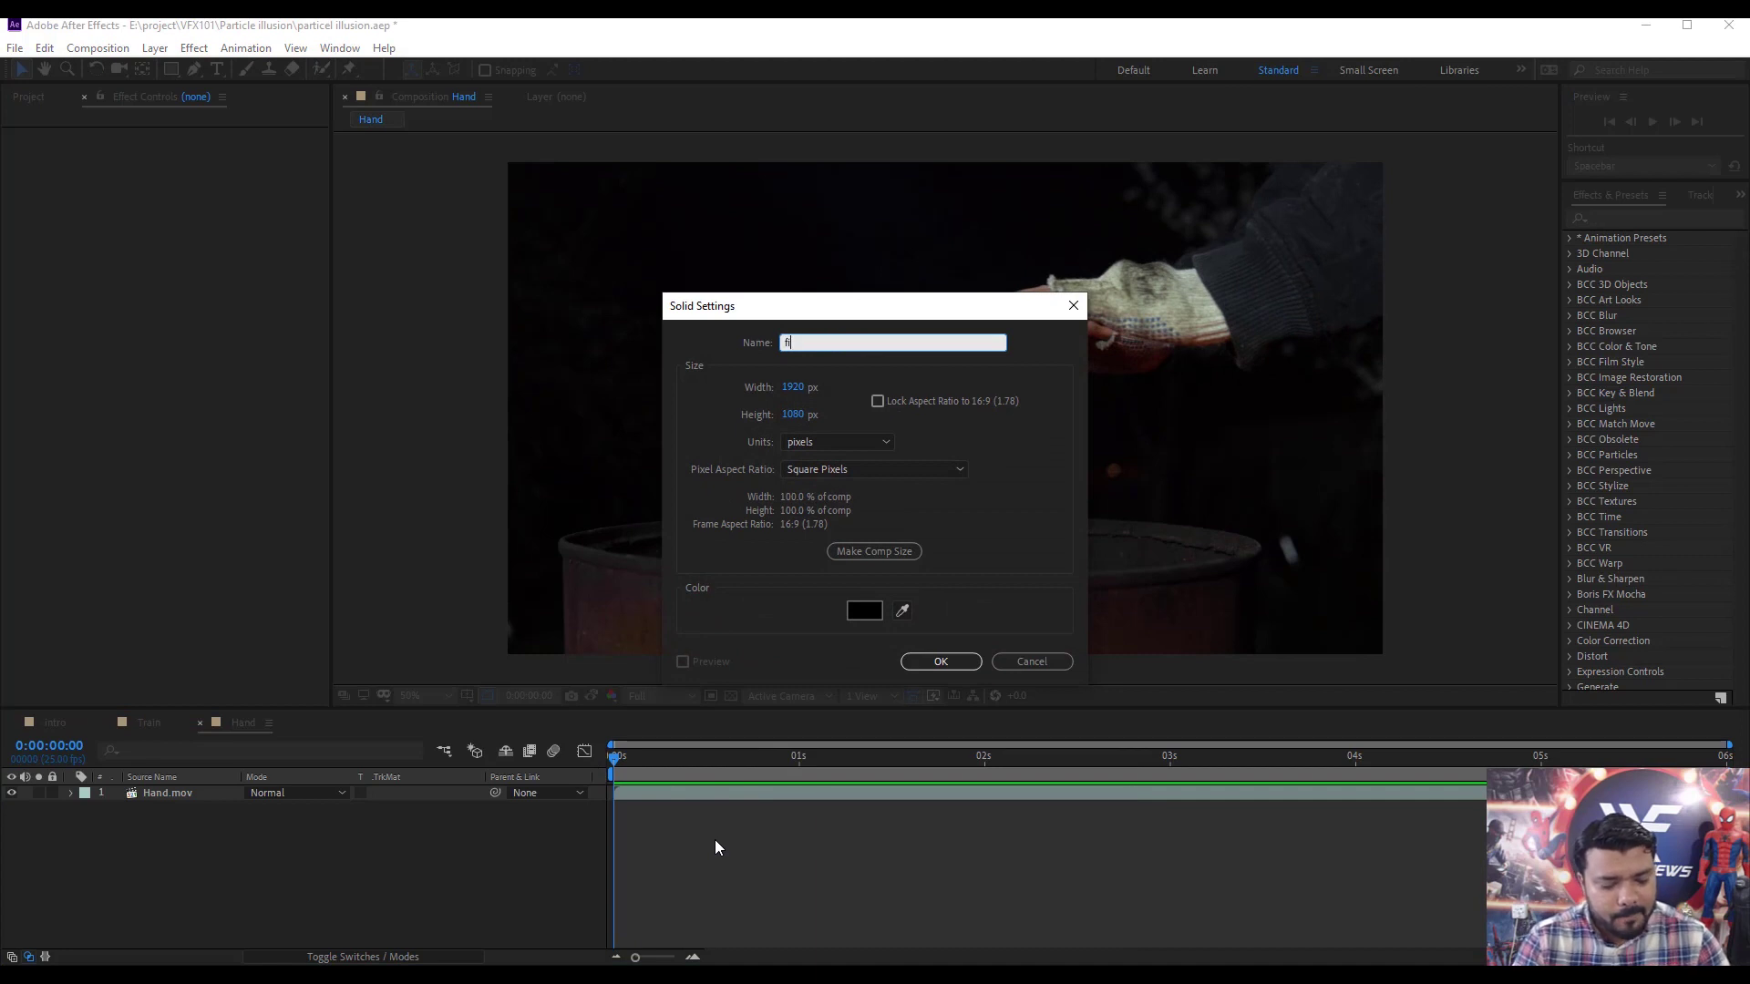
pyautogui.write('re')
pyautogui.press('Return')
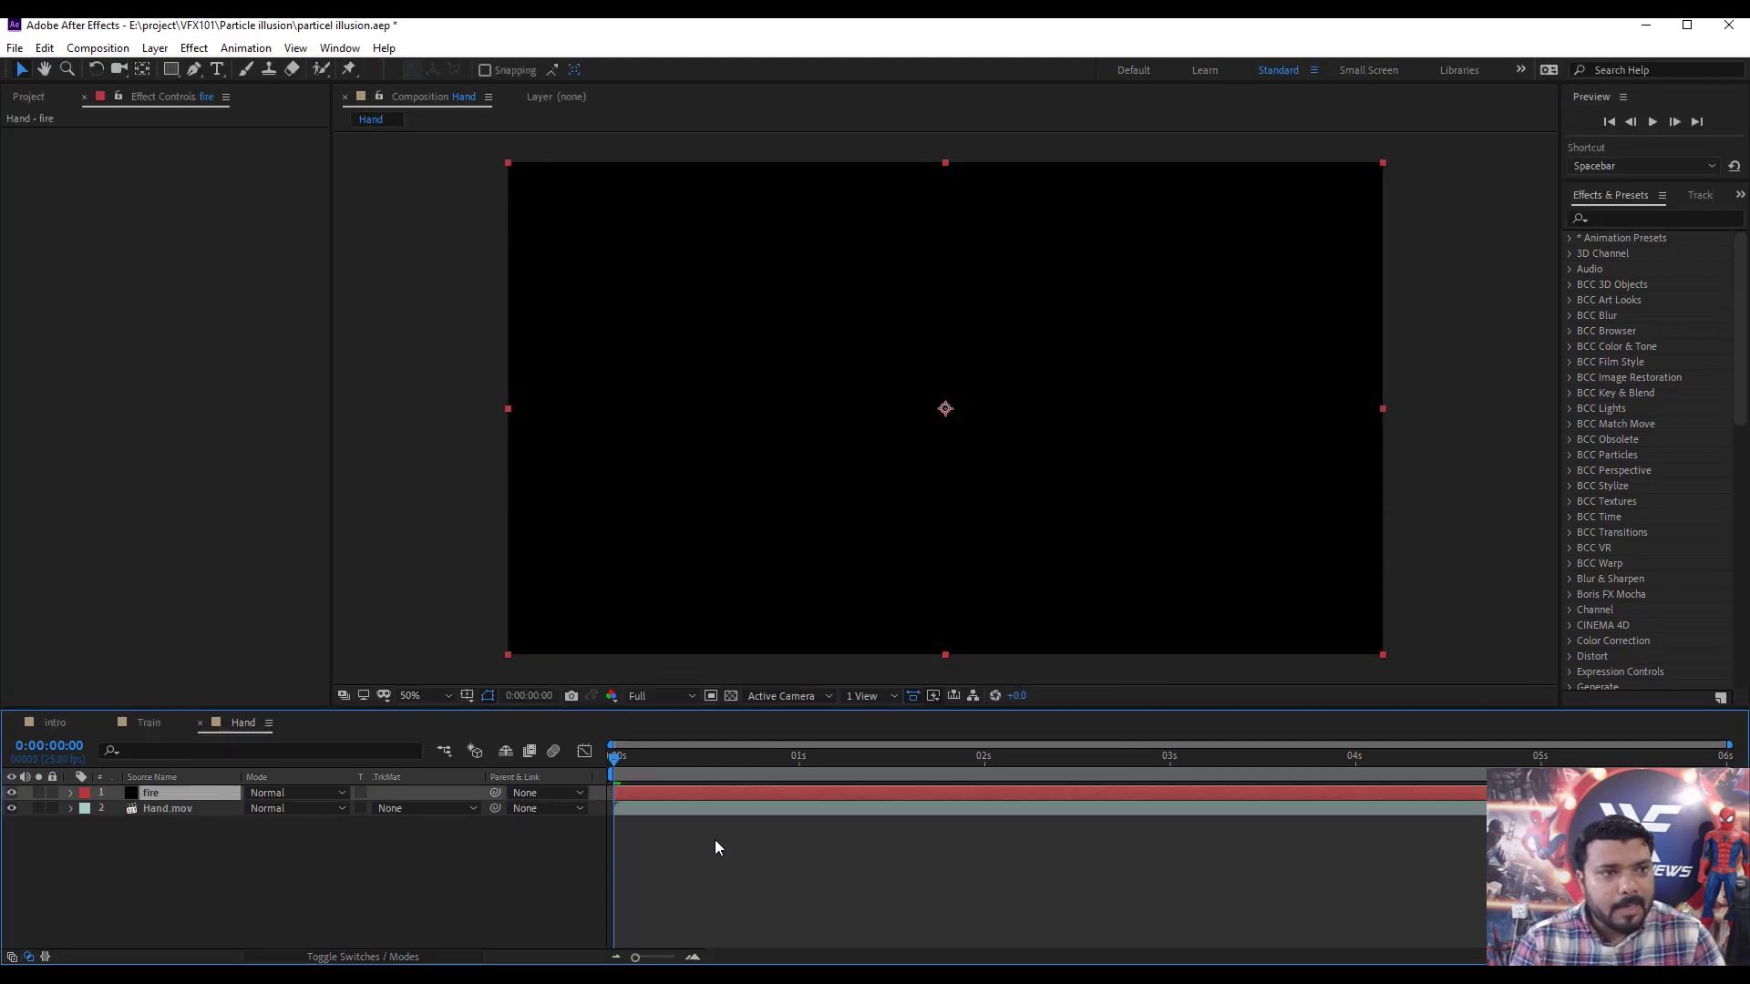
# Apply BCC Particle Illusion to the fire solid layer.
pyautogui.click(715, 839)
pyautogui.click(195, 47)
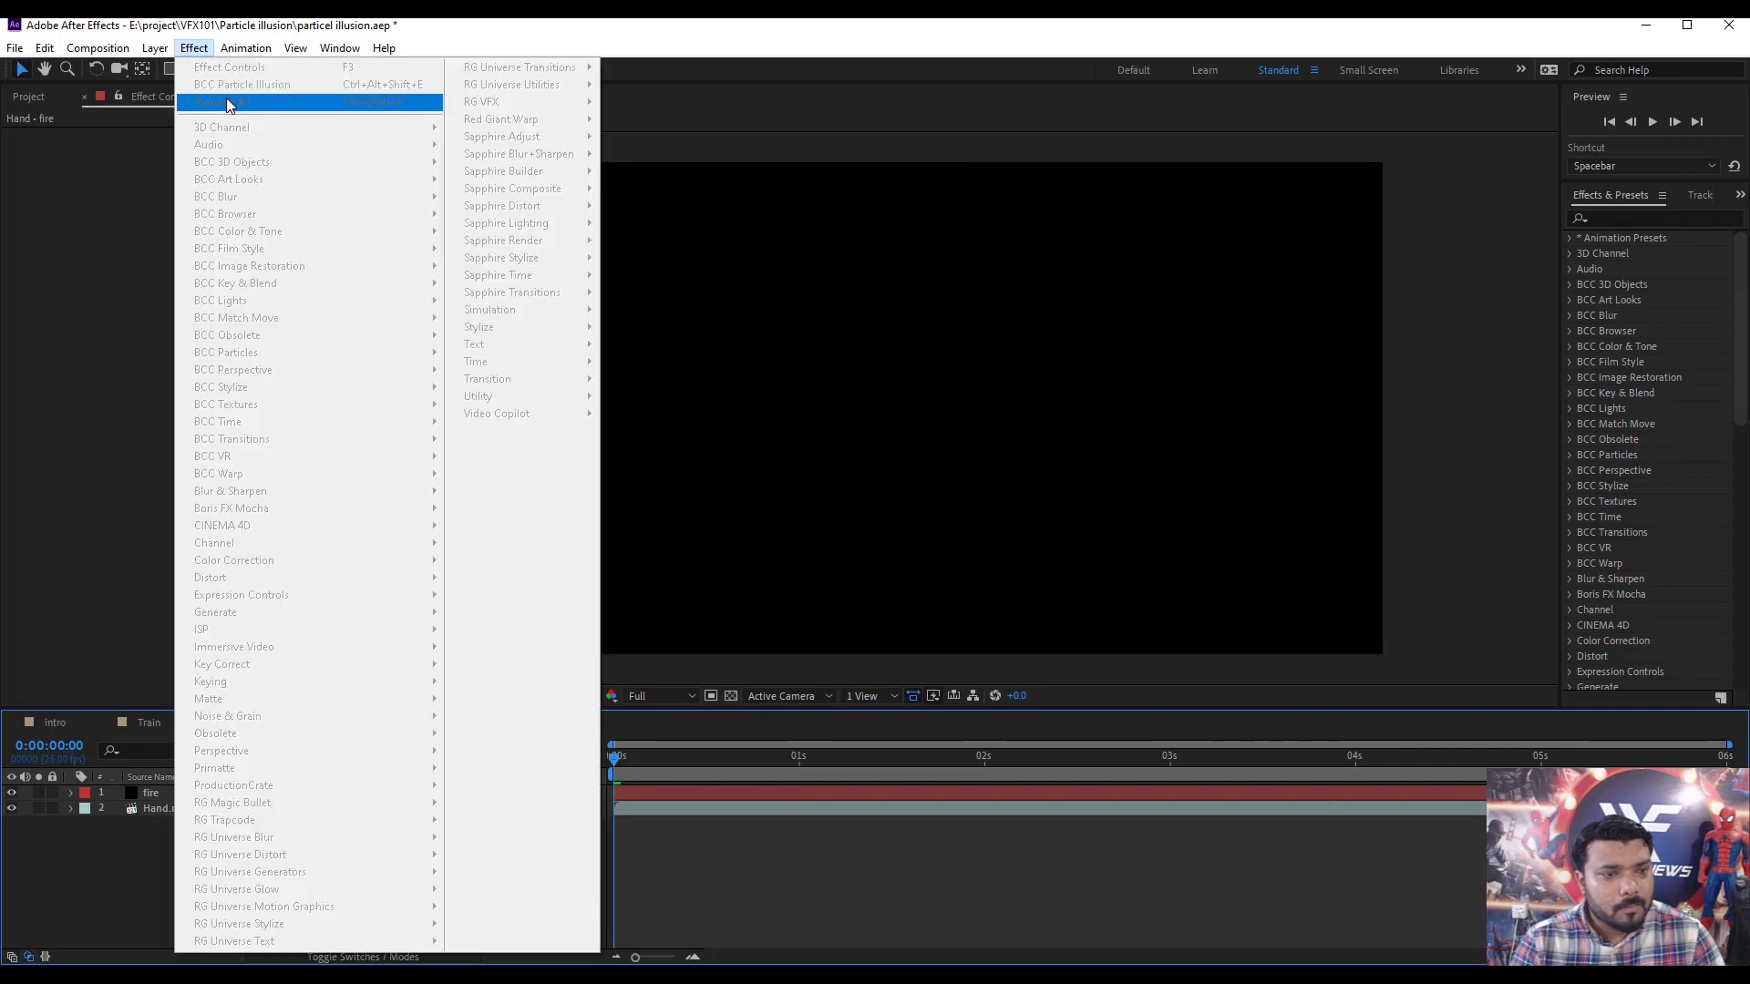
pyautogui.click(791, 855)
pyautogui.click(731, 795)
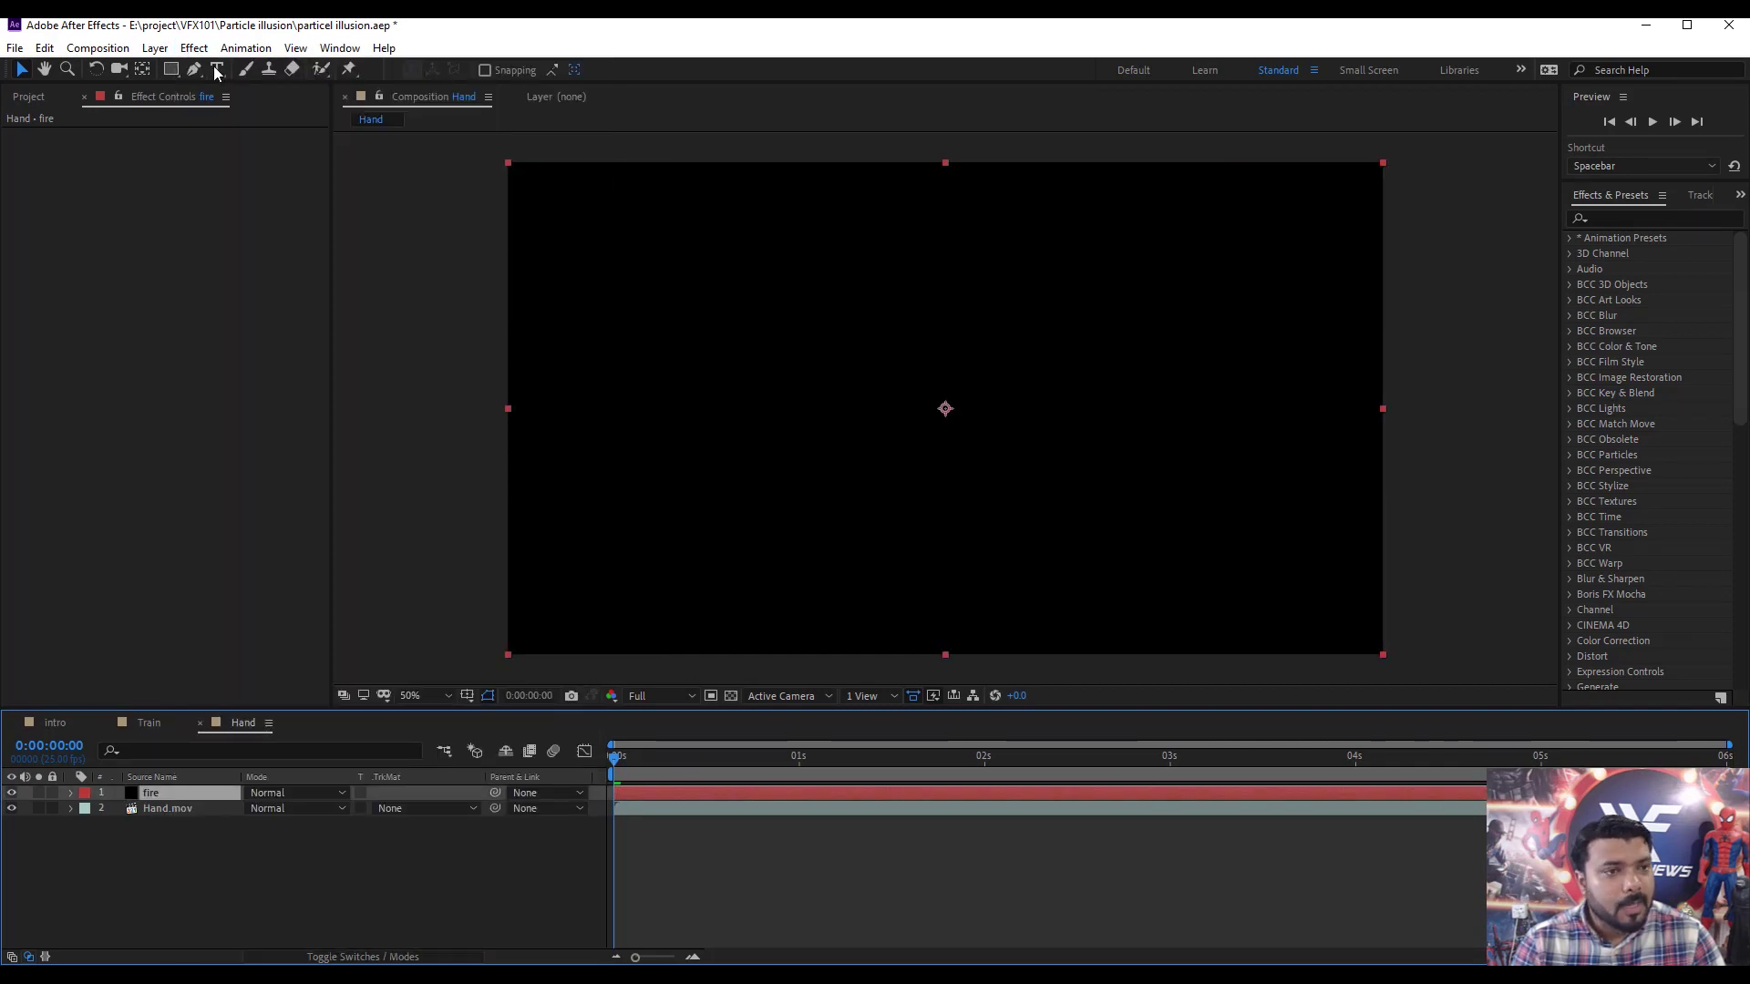
pyautogui.click(194, 48)
pyautogui.click(240, 90)
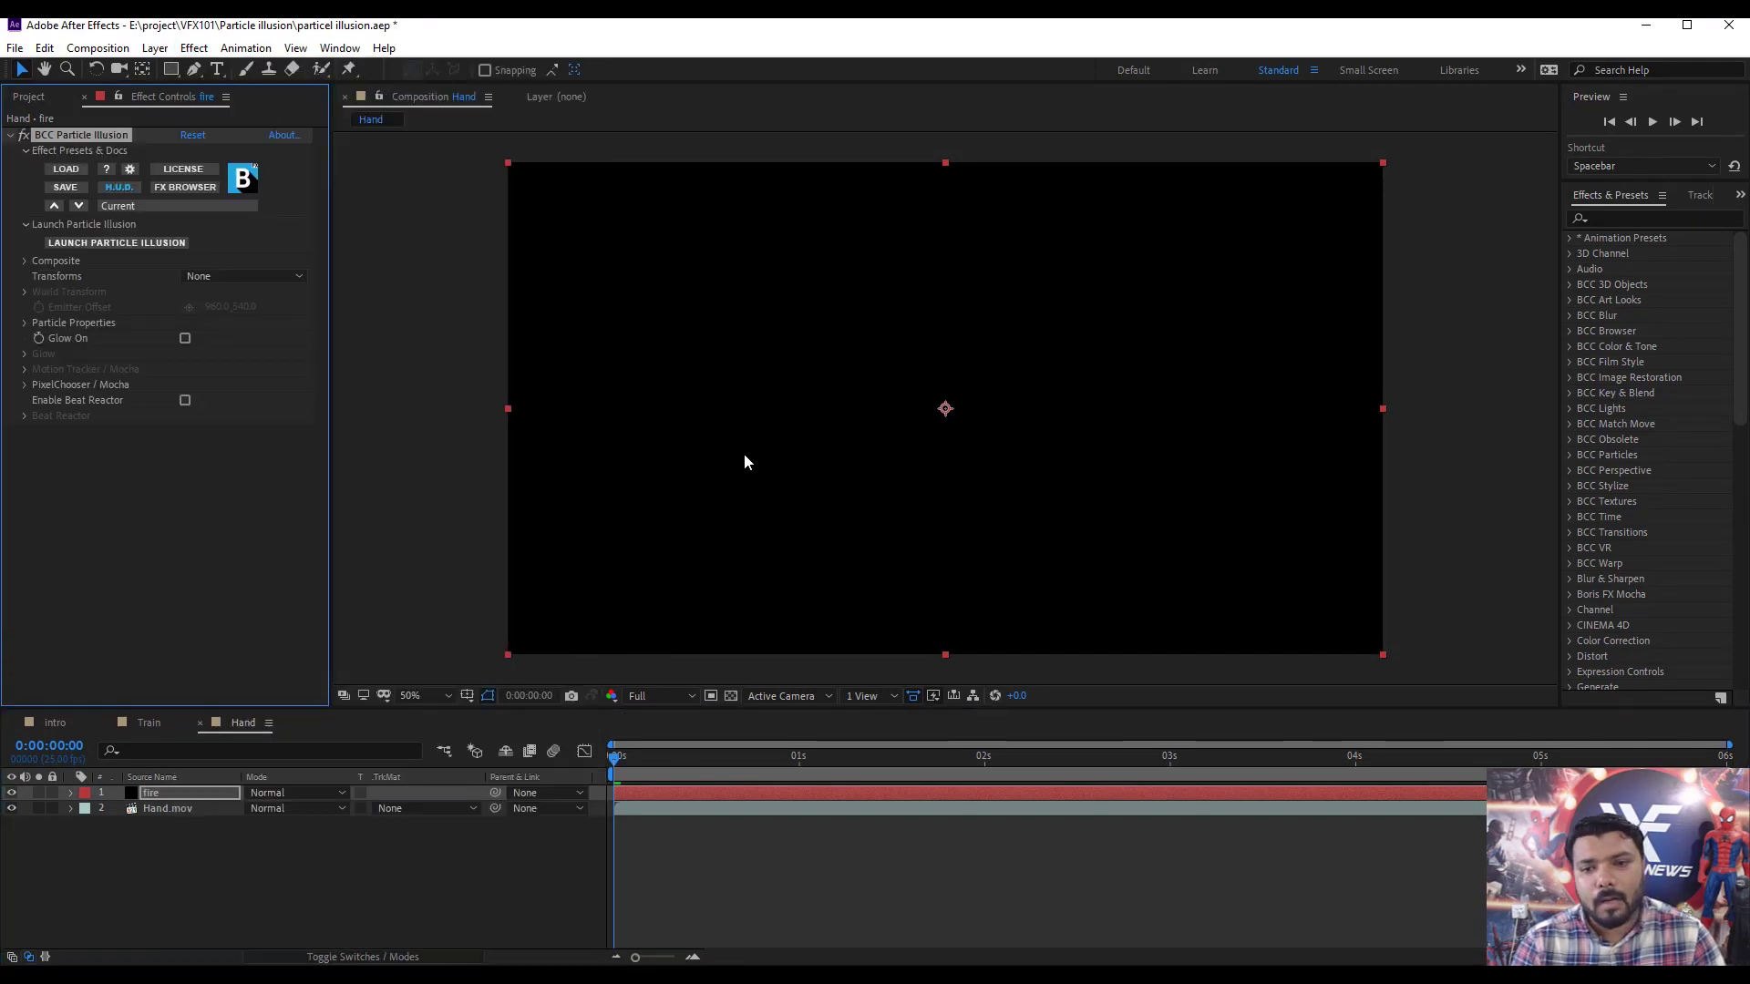
# Launch Particle Illusion, filter emitters by 'fire', and select New campfire 01.
pyautogui.click(118, 245)
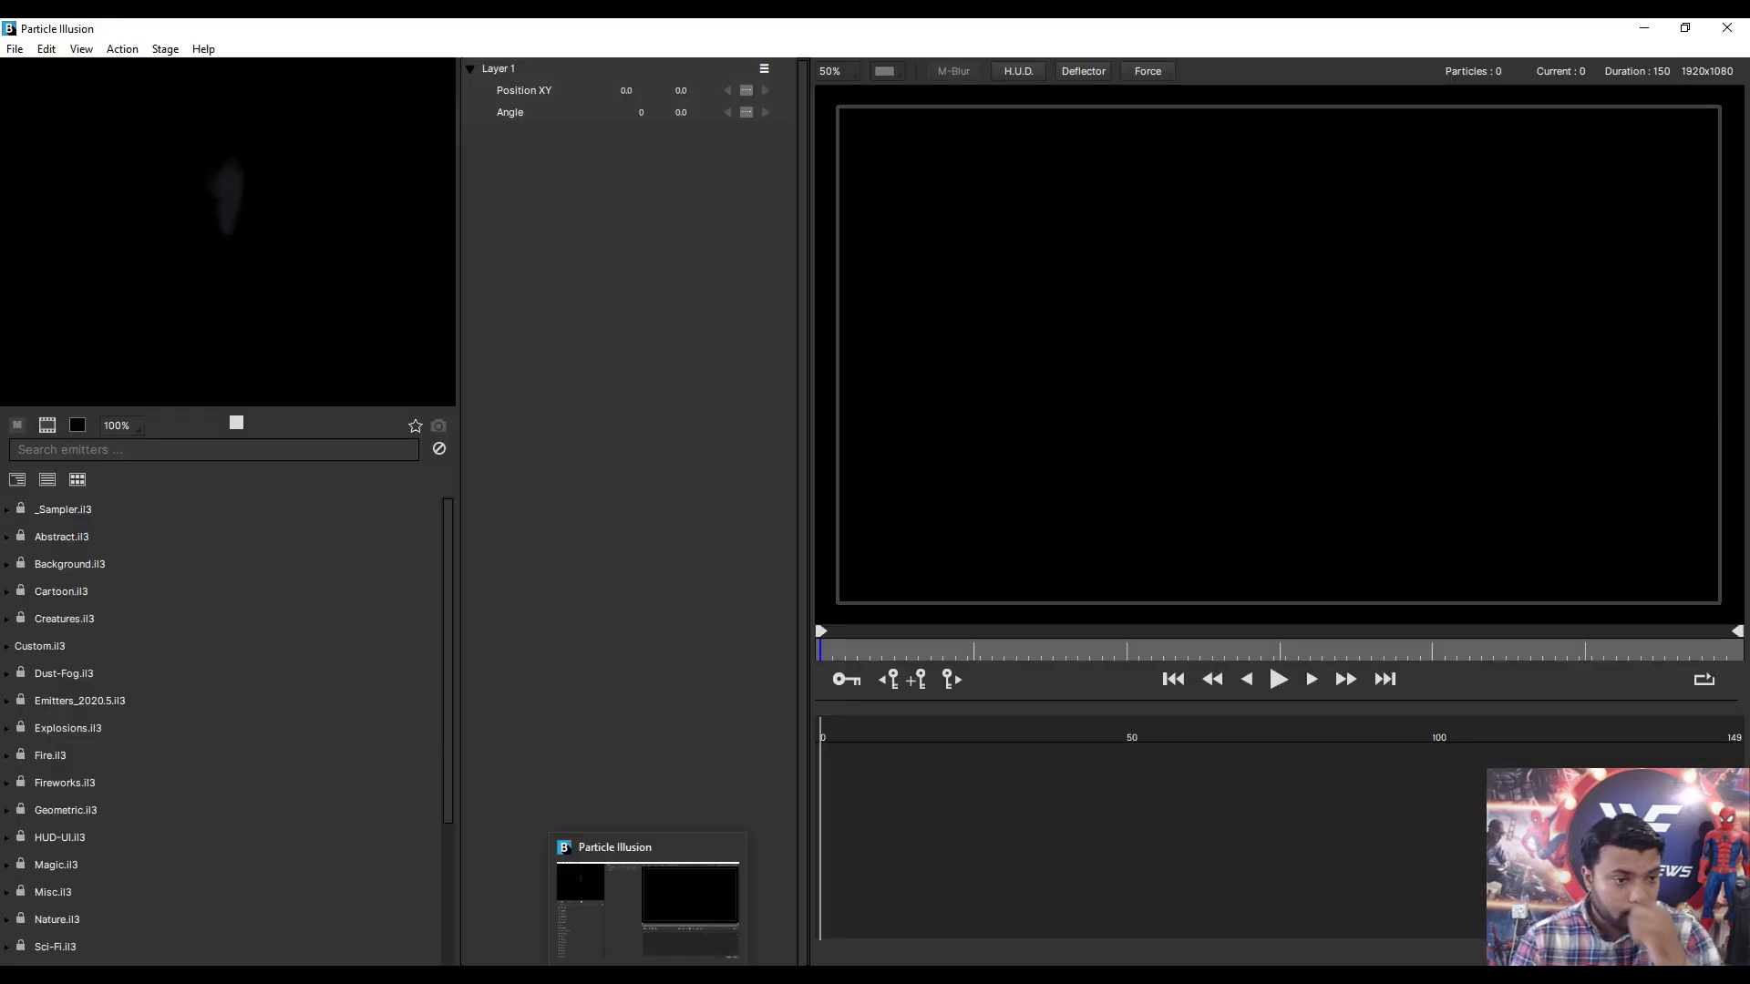
pyautogui.click(109, 451)
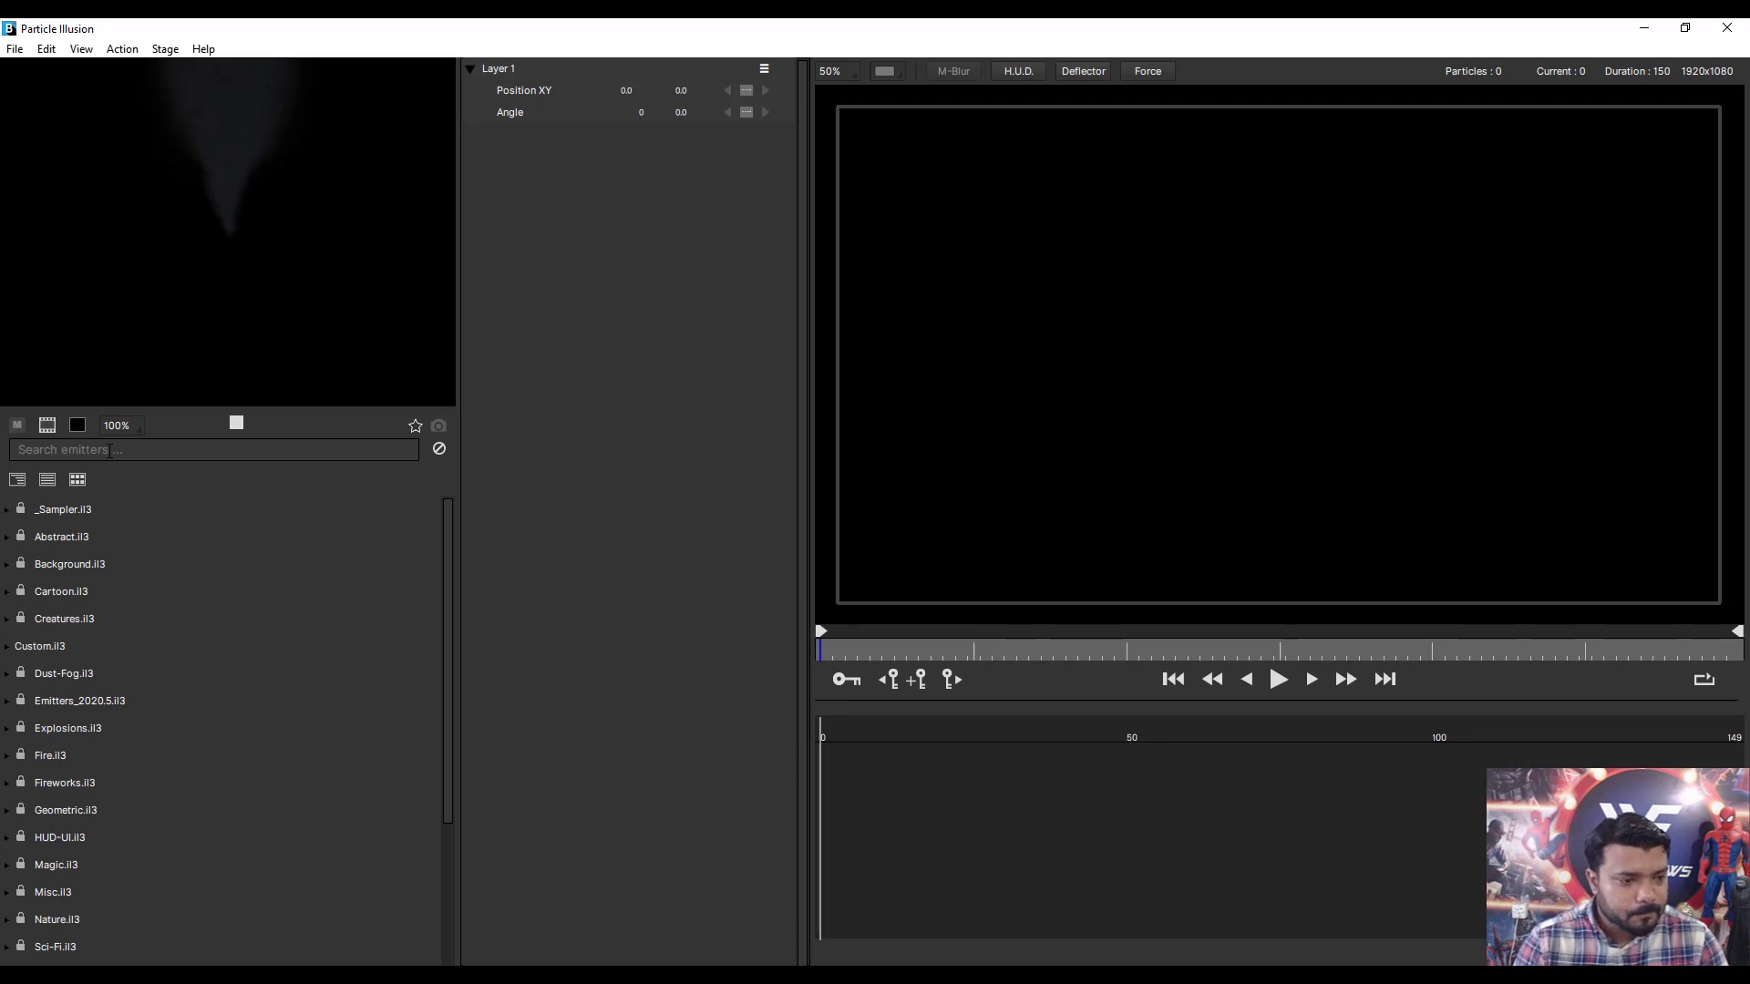
pyautogui.write('t')
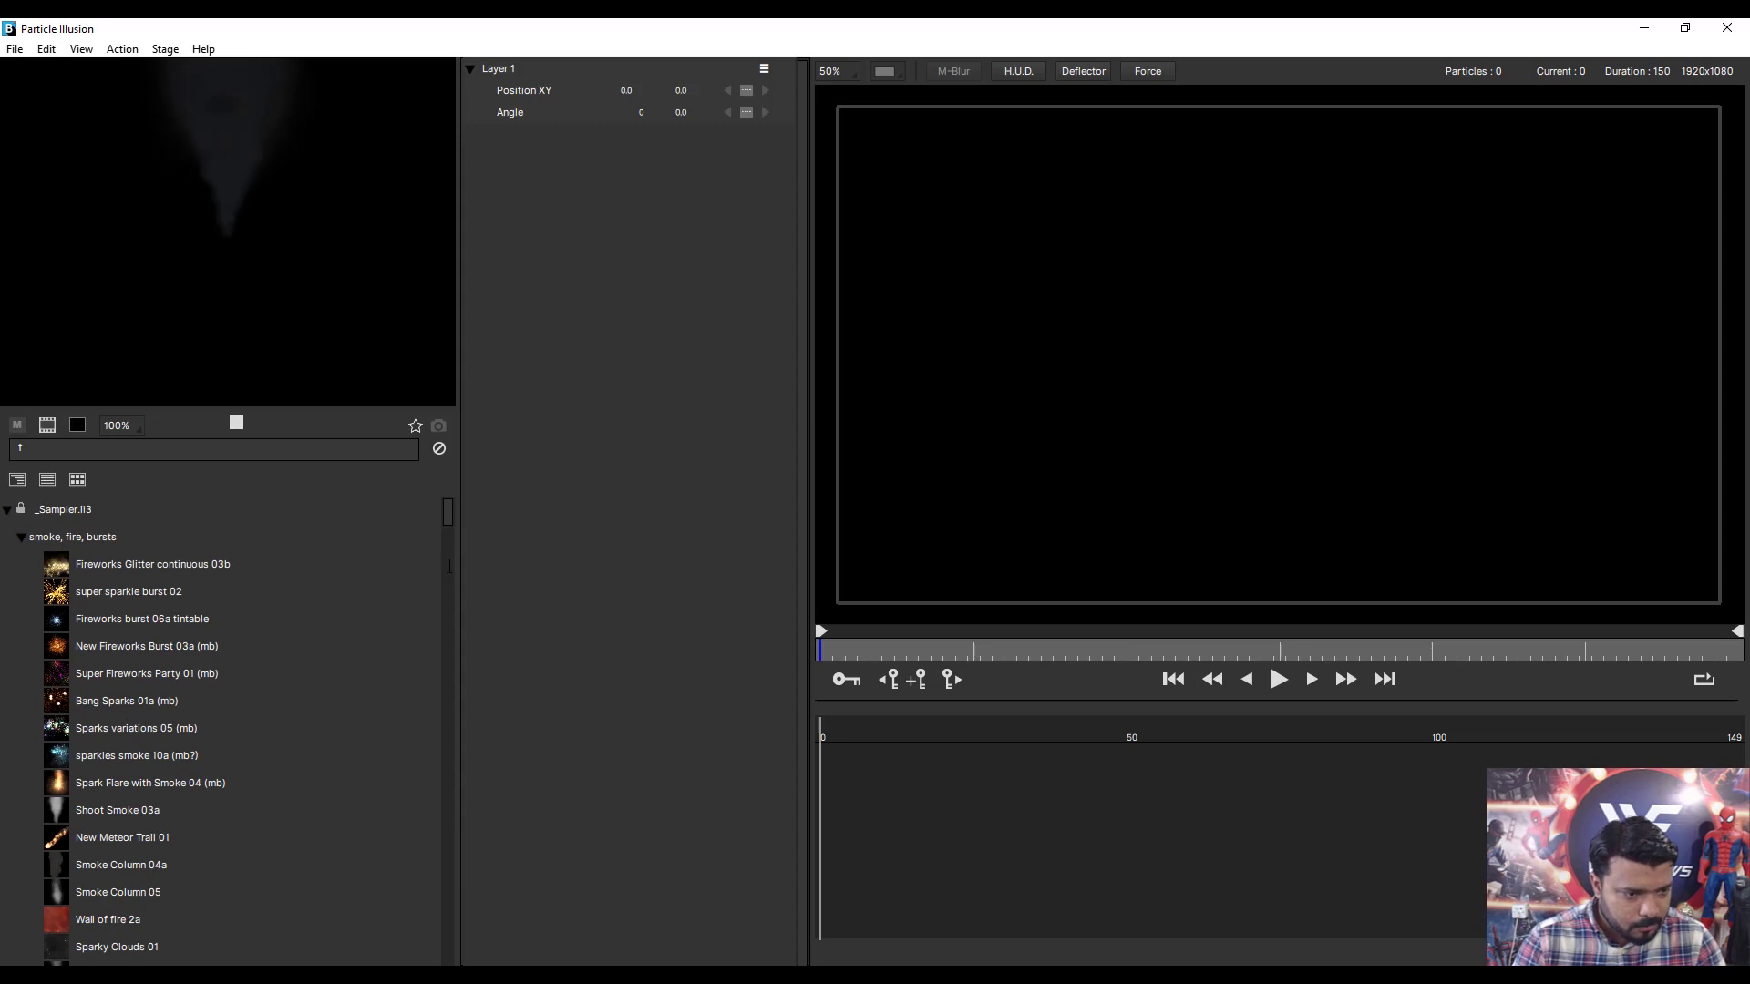
pyautogui.moveTo(450, 521)
pyautogui.mouseDown()
pyautogui.moveTo(452, 616)
pyautogui.moveTo(450, 534)
pyautogui.mouseUp()
pyautogui.scroll(-5, 450, 583)
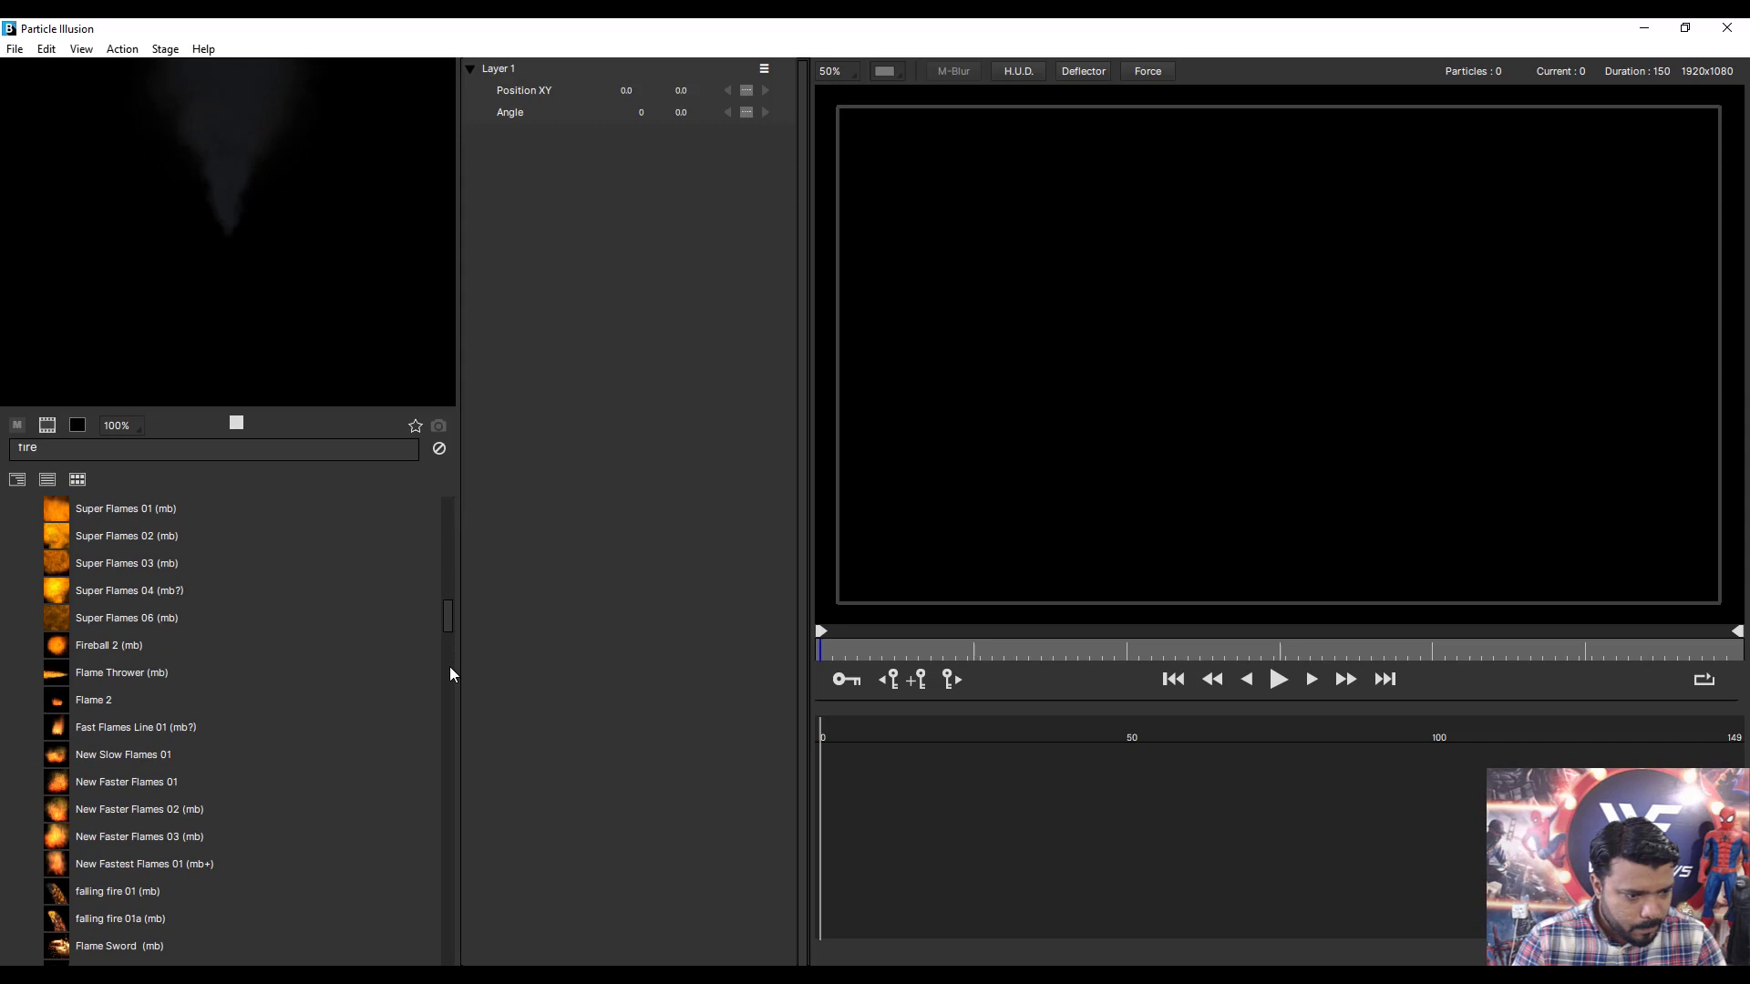
pyautogui.scroll(-1, 450, 675)
pyautogui.scroll(-5, 301, 702)
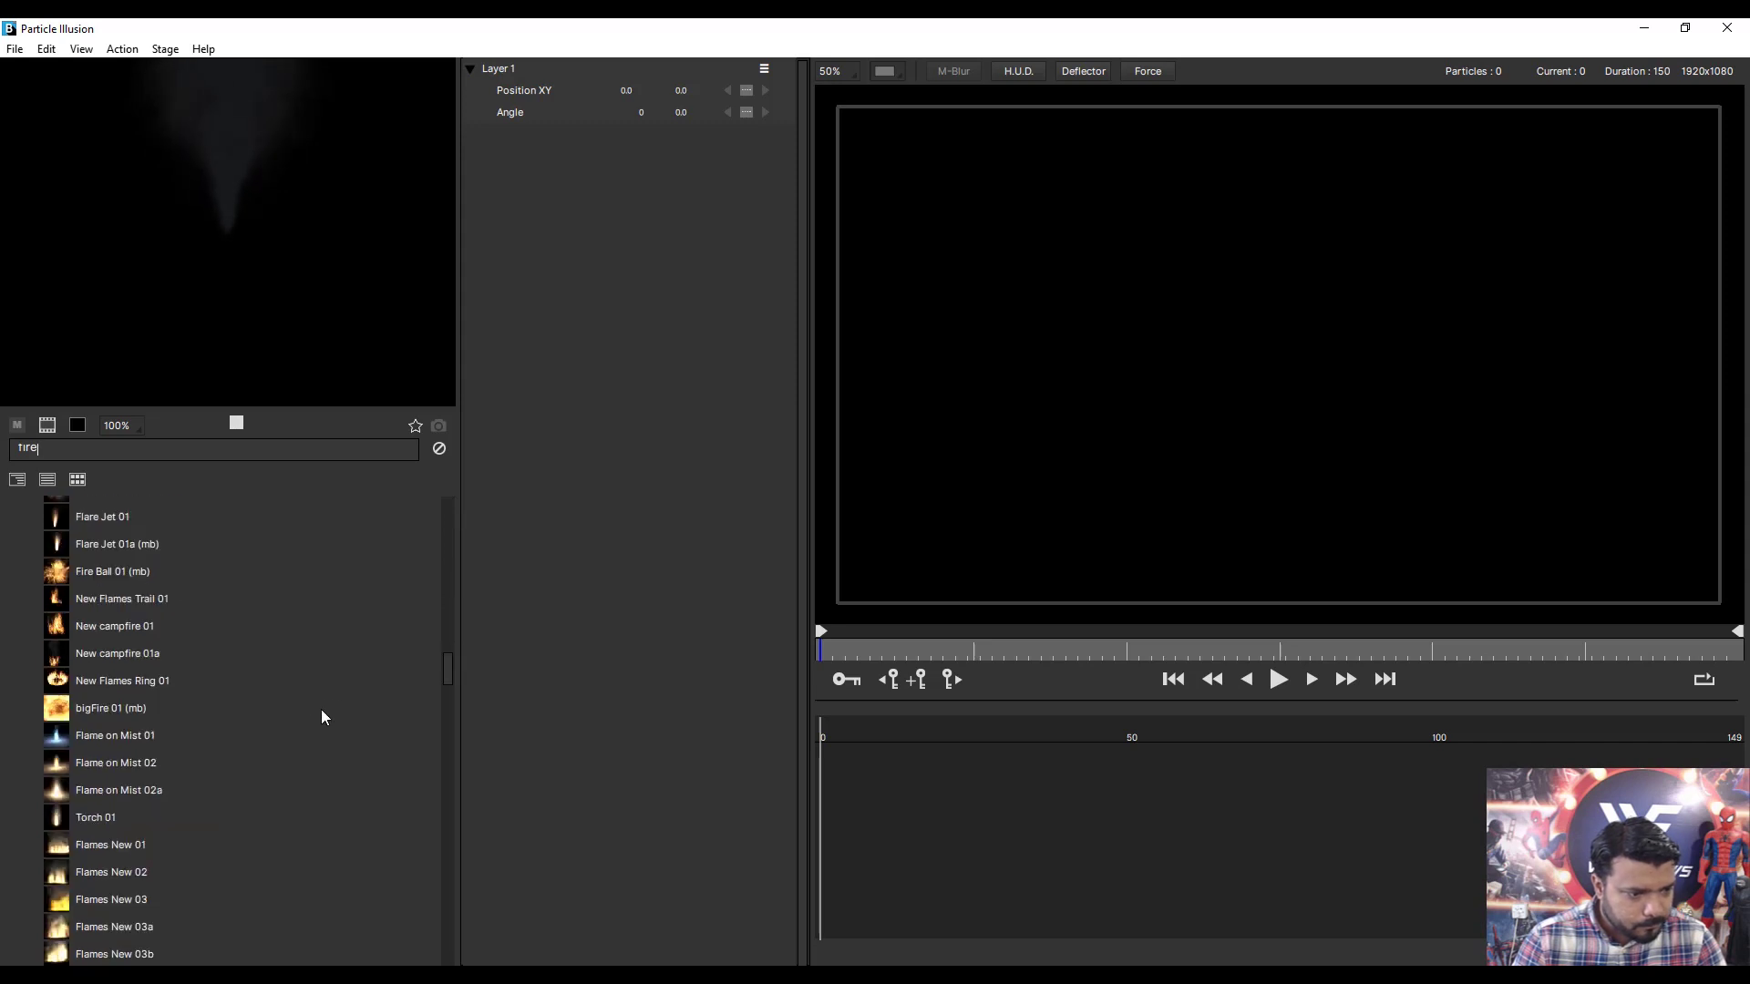
pyautogui.click(145, 635)
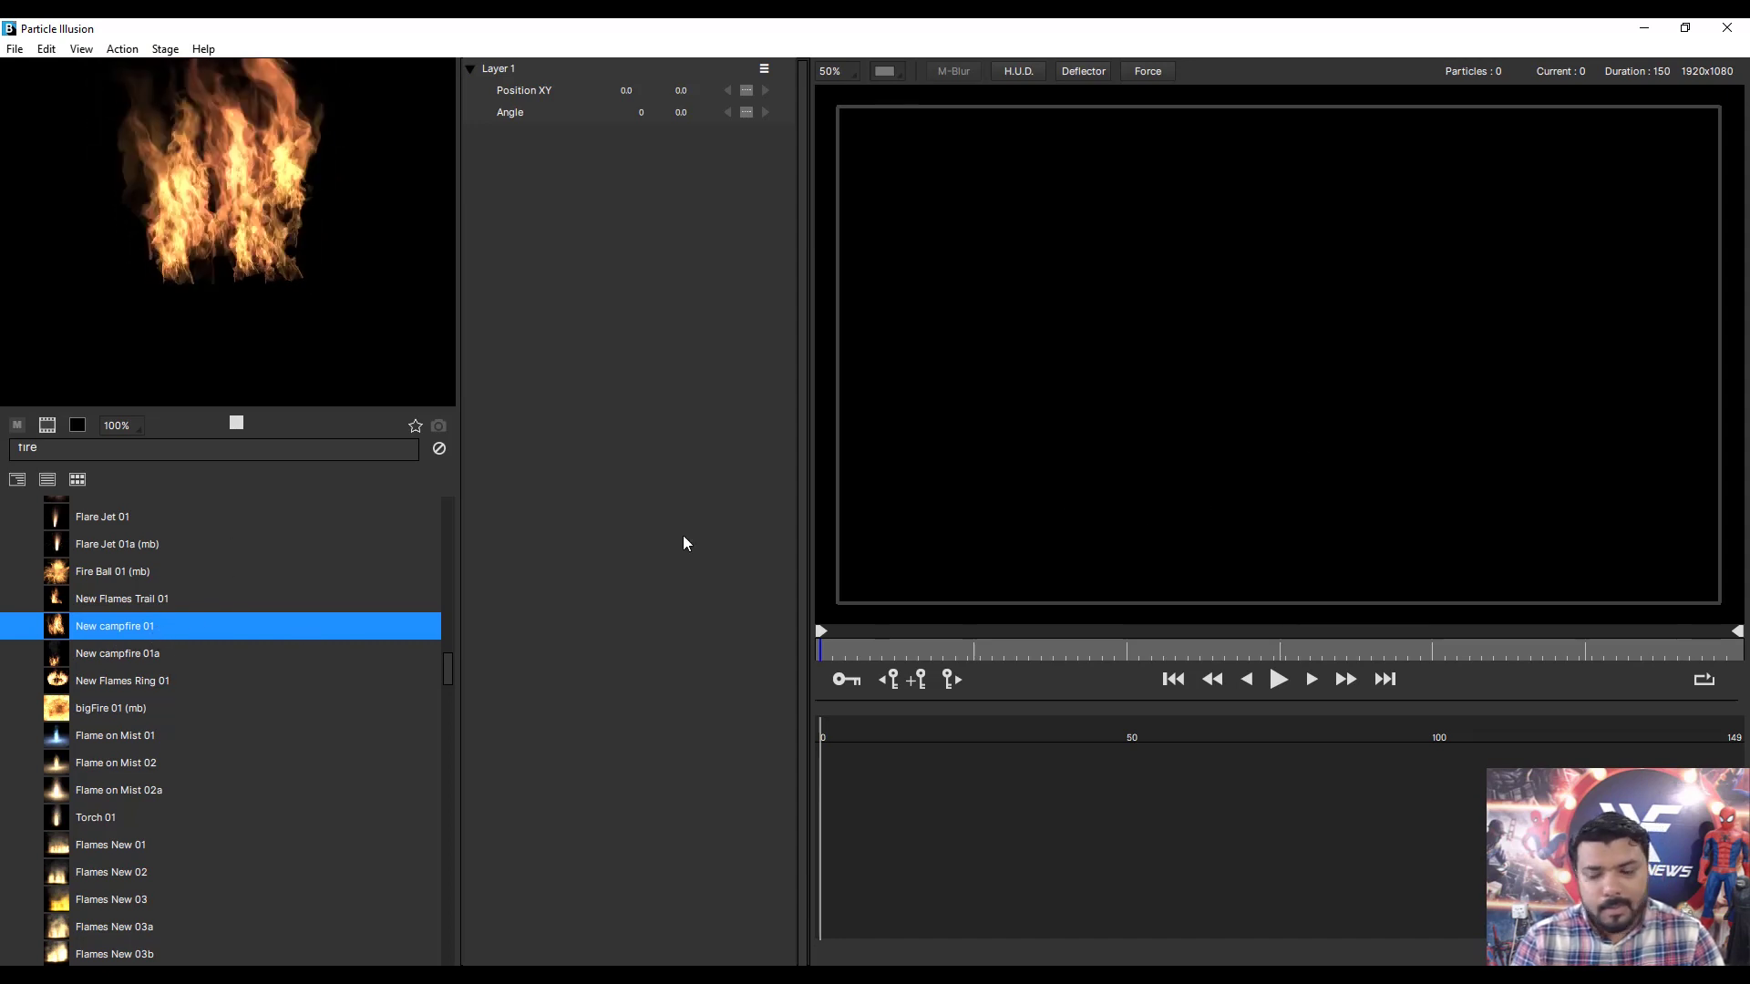
# Place a single New campfire 01 emitter at stage centre and widen it to about 301.
pyautogui.click(1154, 486)
pyautogui.click(1154, 484)
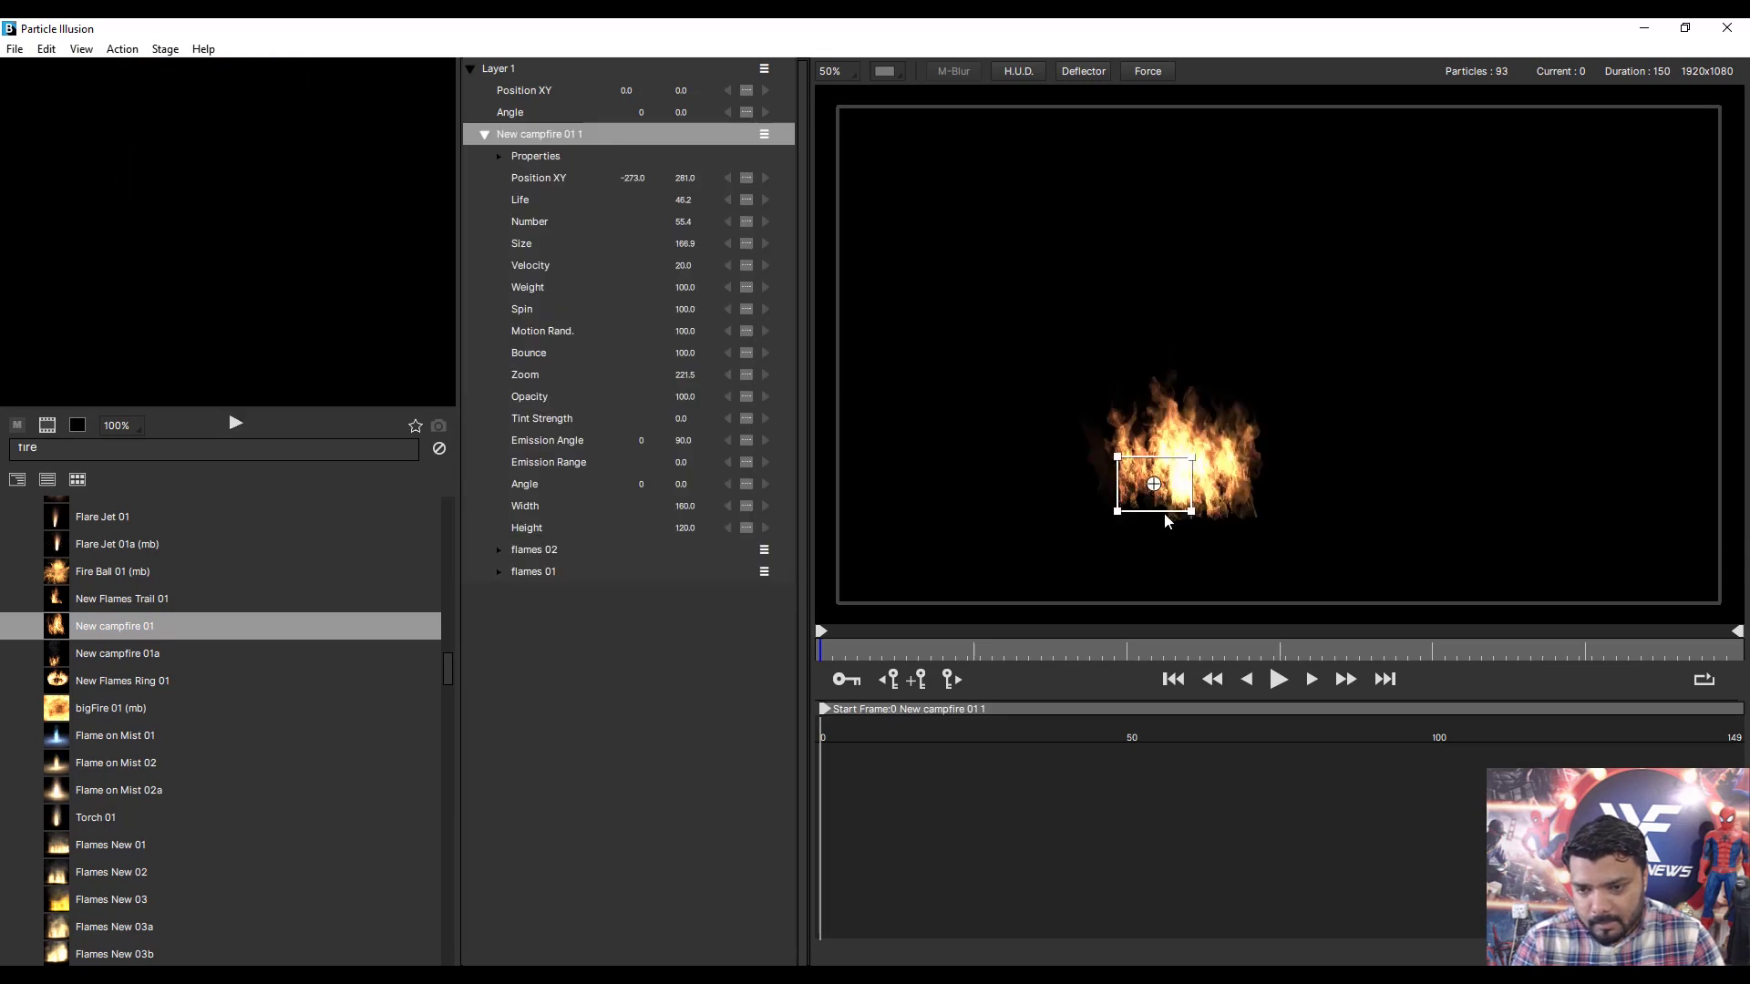
pyautogui.click(1213, 501)
pyautogui.hotkey('ctrl', 'z')
pyautogui.moveTo(1153, 483); pyautogui.dragTo(1280, 472)
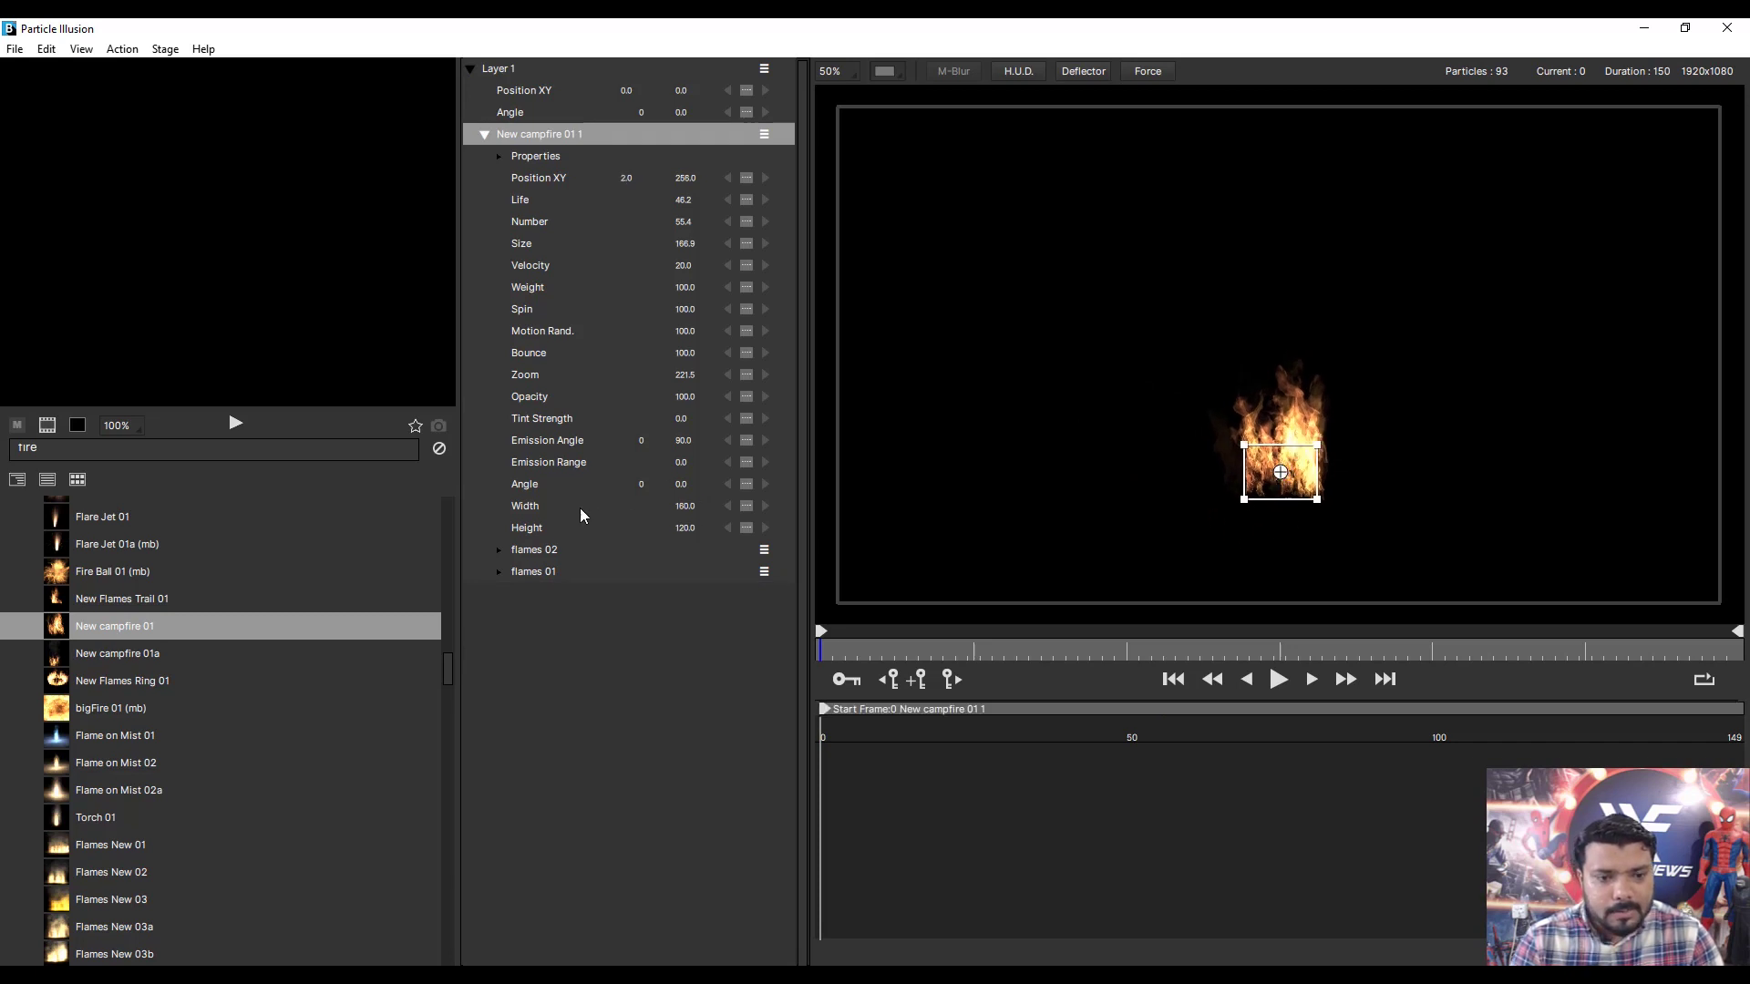
pyautogui.moveTo(544, 508); pyautogui.dragTo(1492, 500)
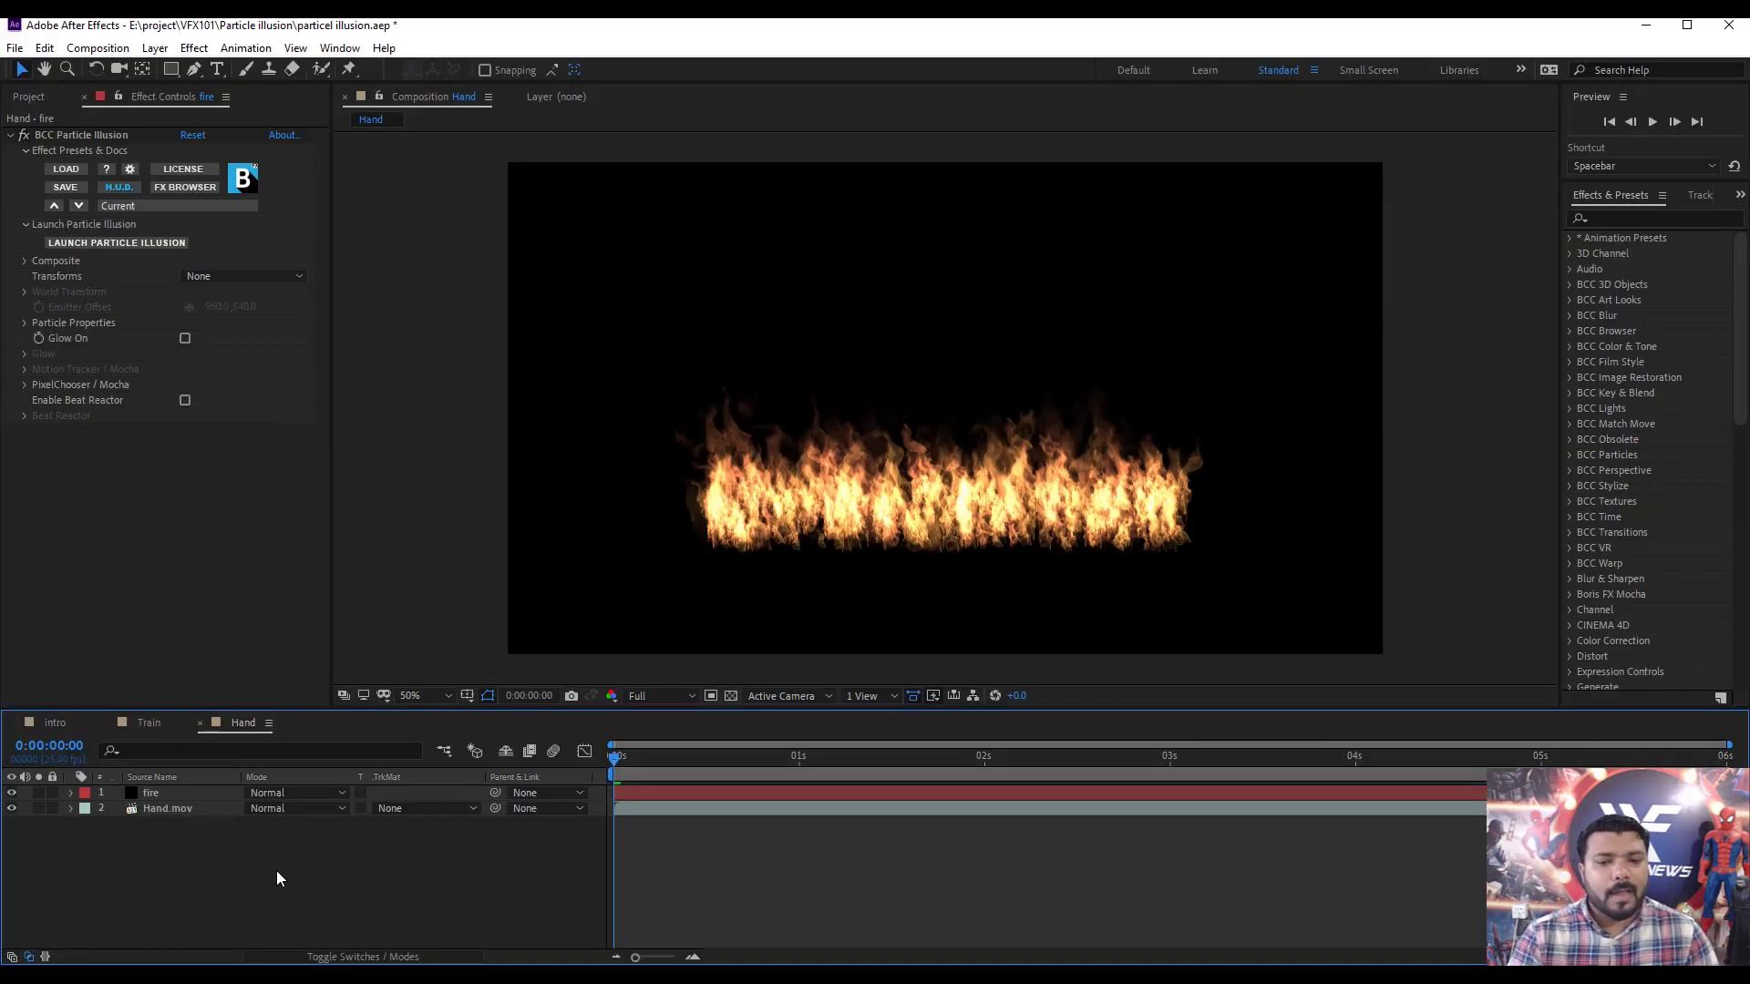
# Blend the fire layer in Screen mode, set Transforms to Emitter, and offset the emitter to 901, 771.
pyautogui.click(274, 793)
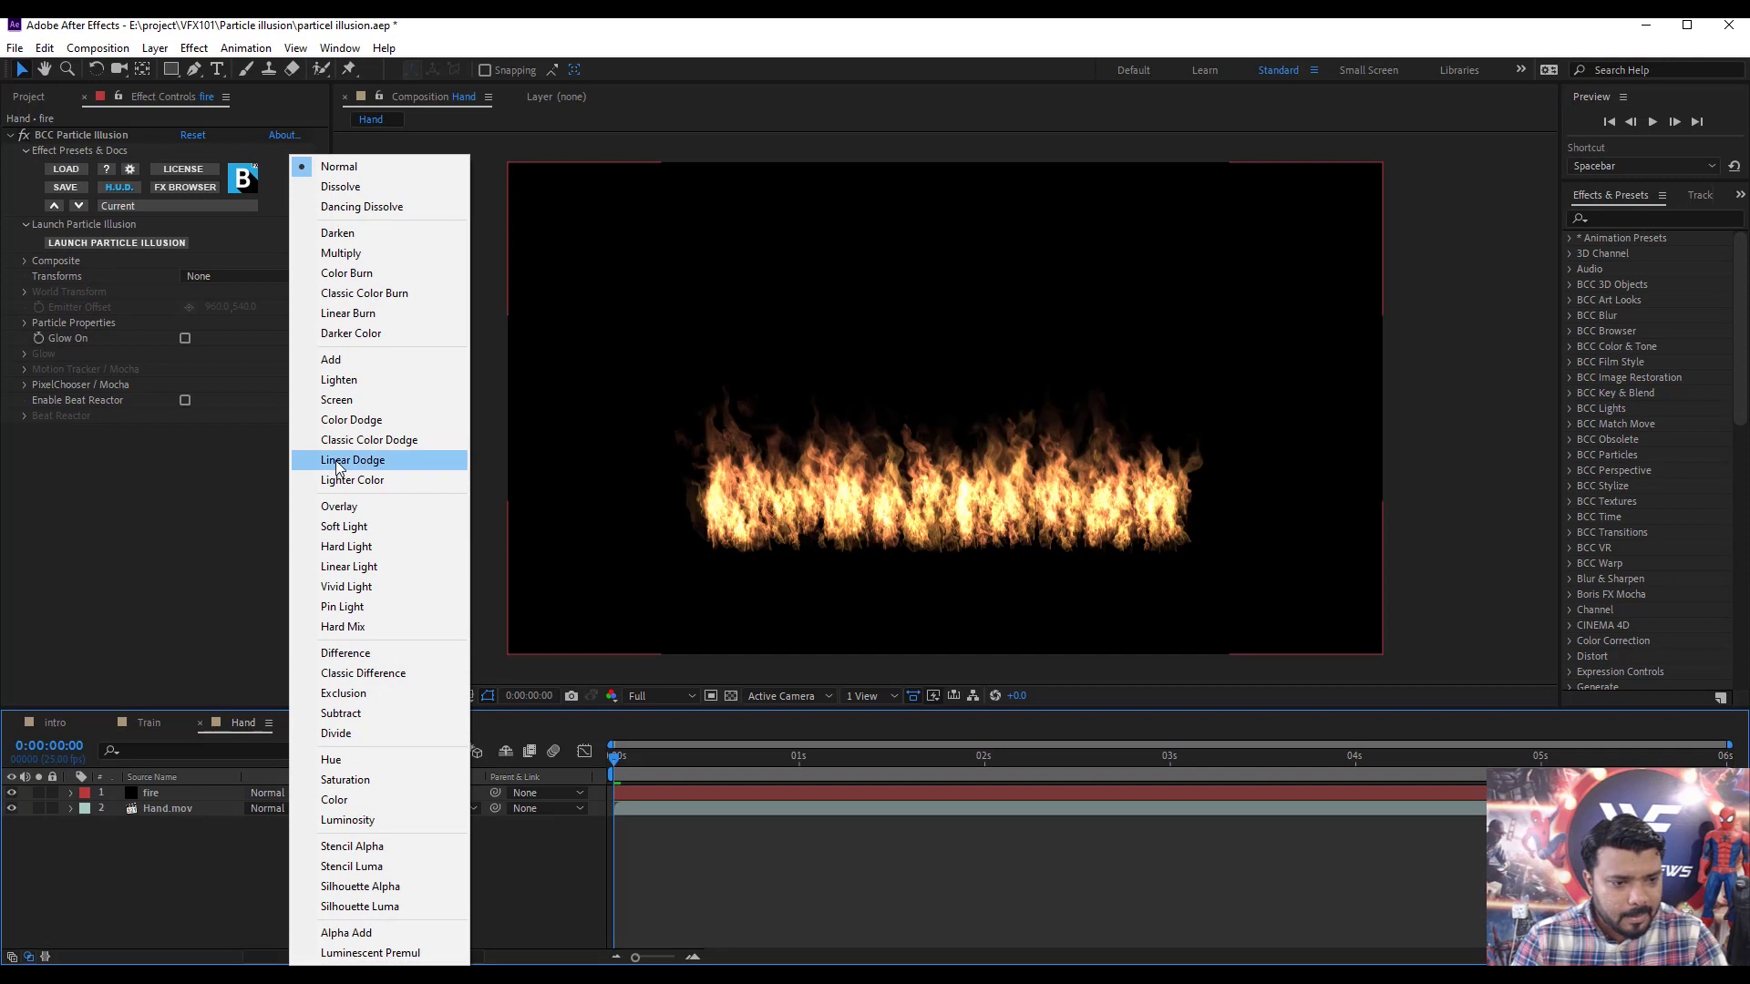
pyautogui.click(337, 400)
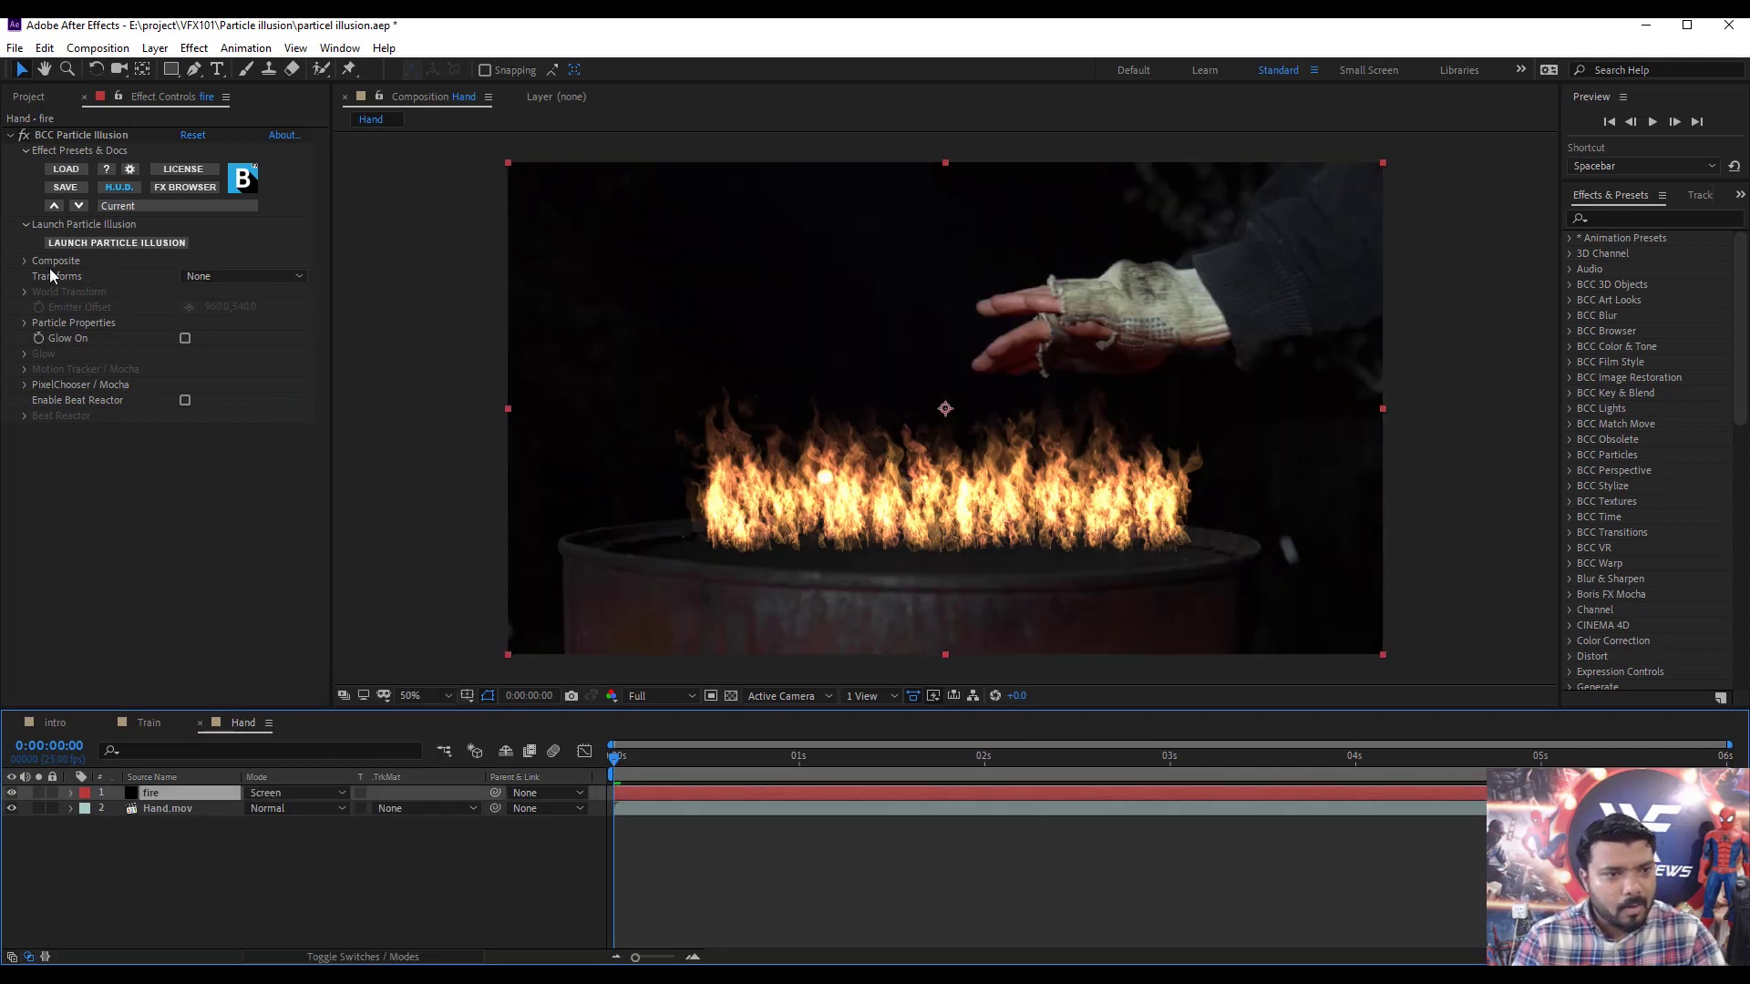
pyautogui.click(60, 134)
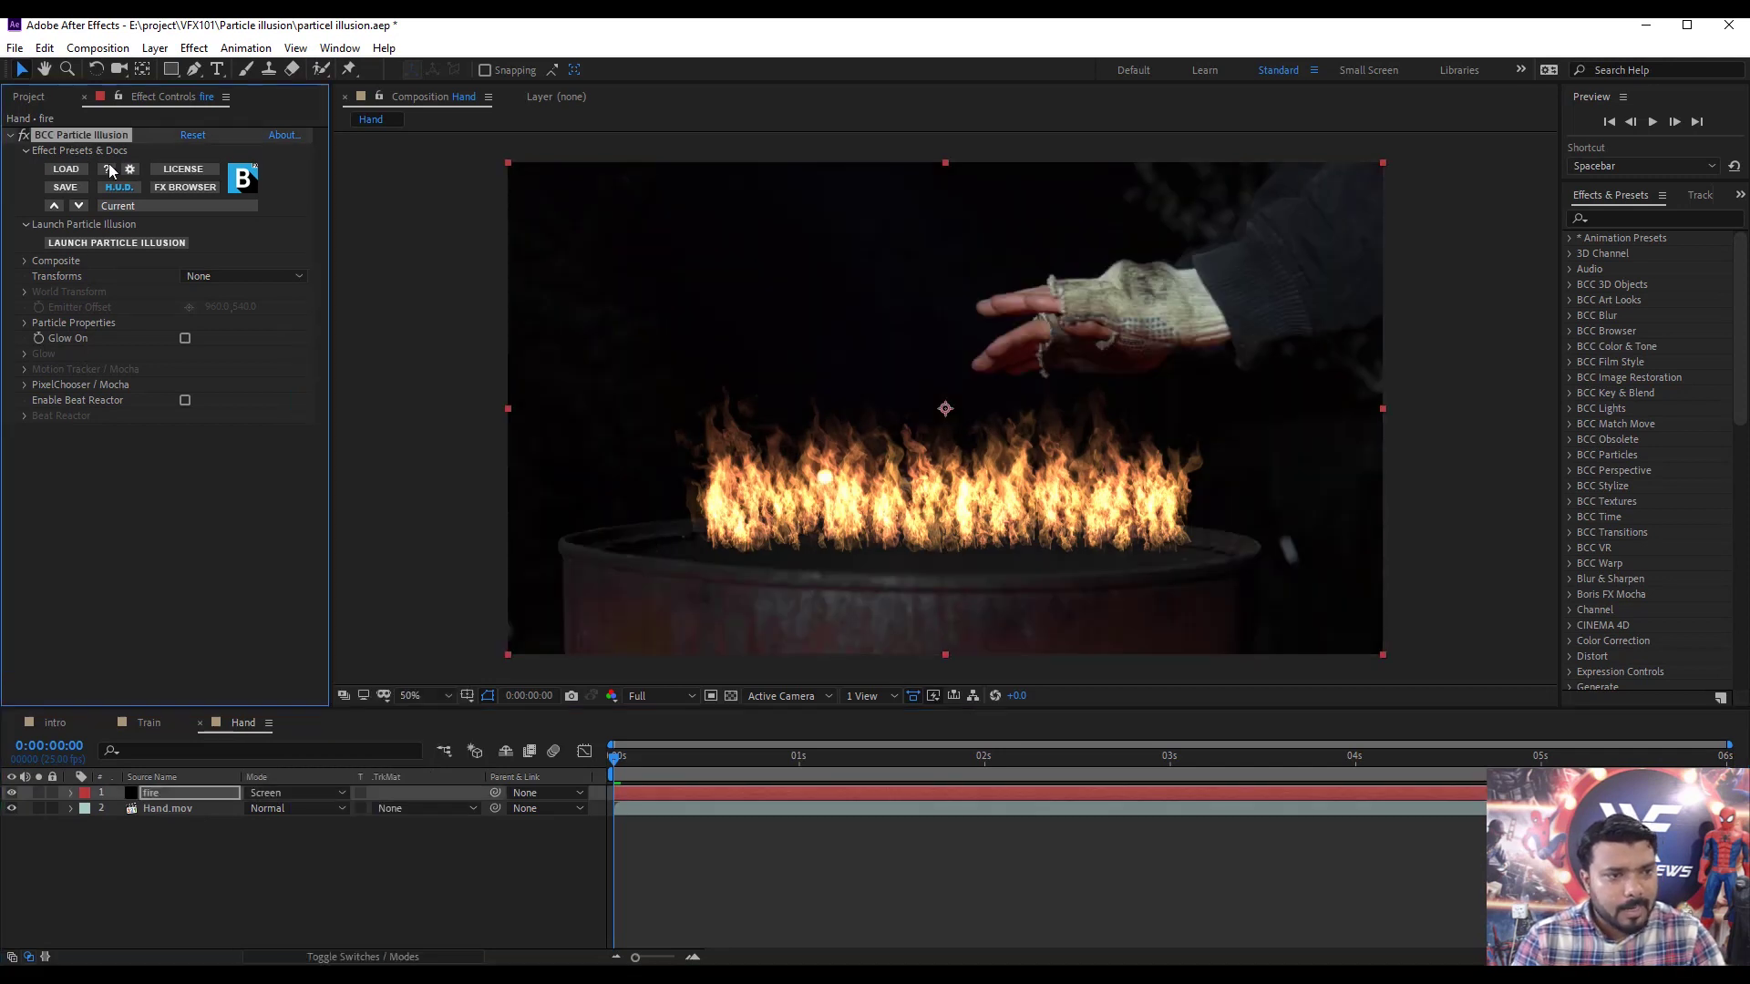
pyautogui.click(225, 278)
pyautogui.click(252, 336)
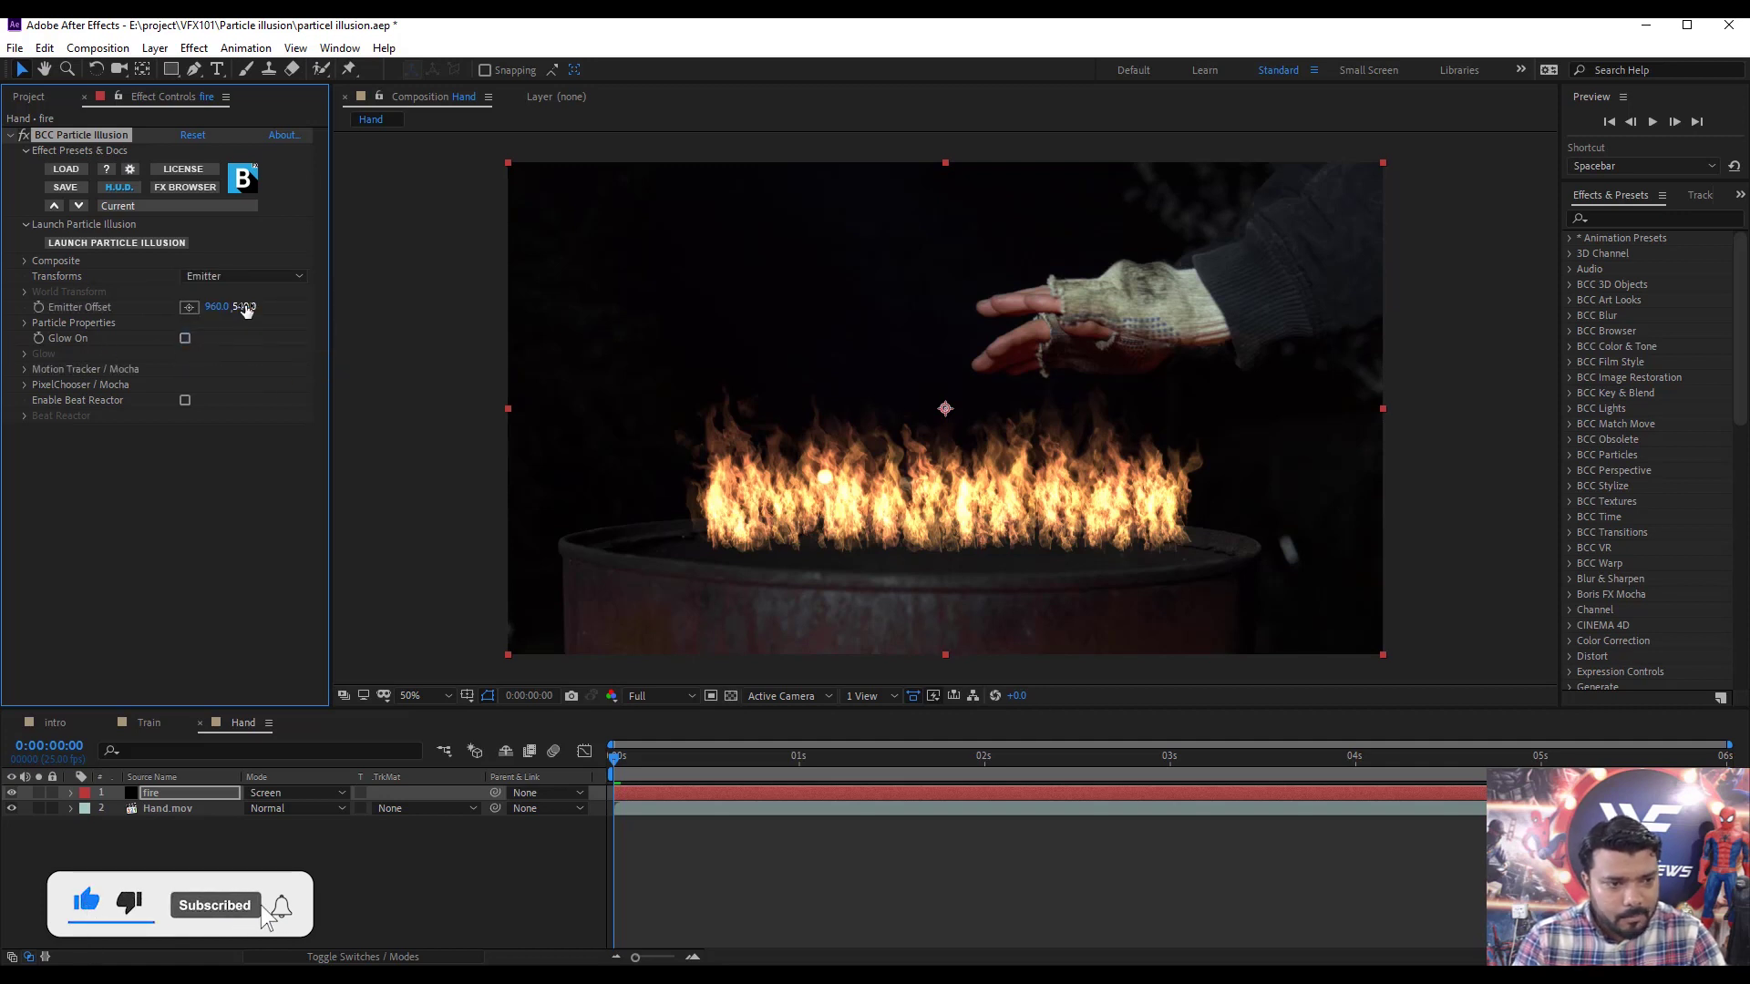
pyautogui.moveTo(244, 306); pyautogui.dragTo(379, 338)
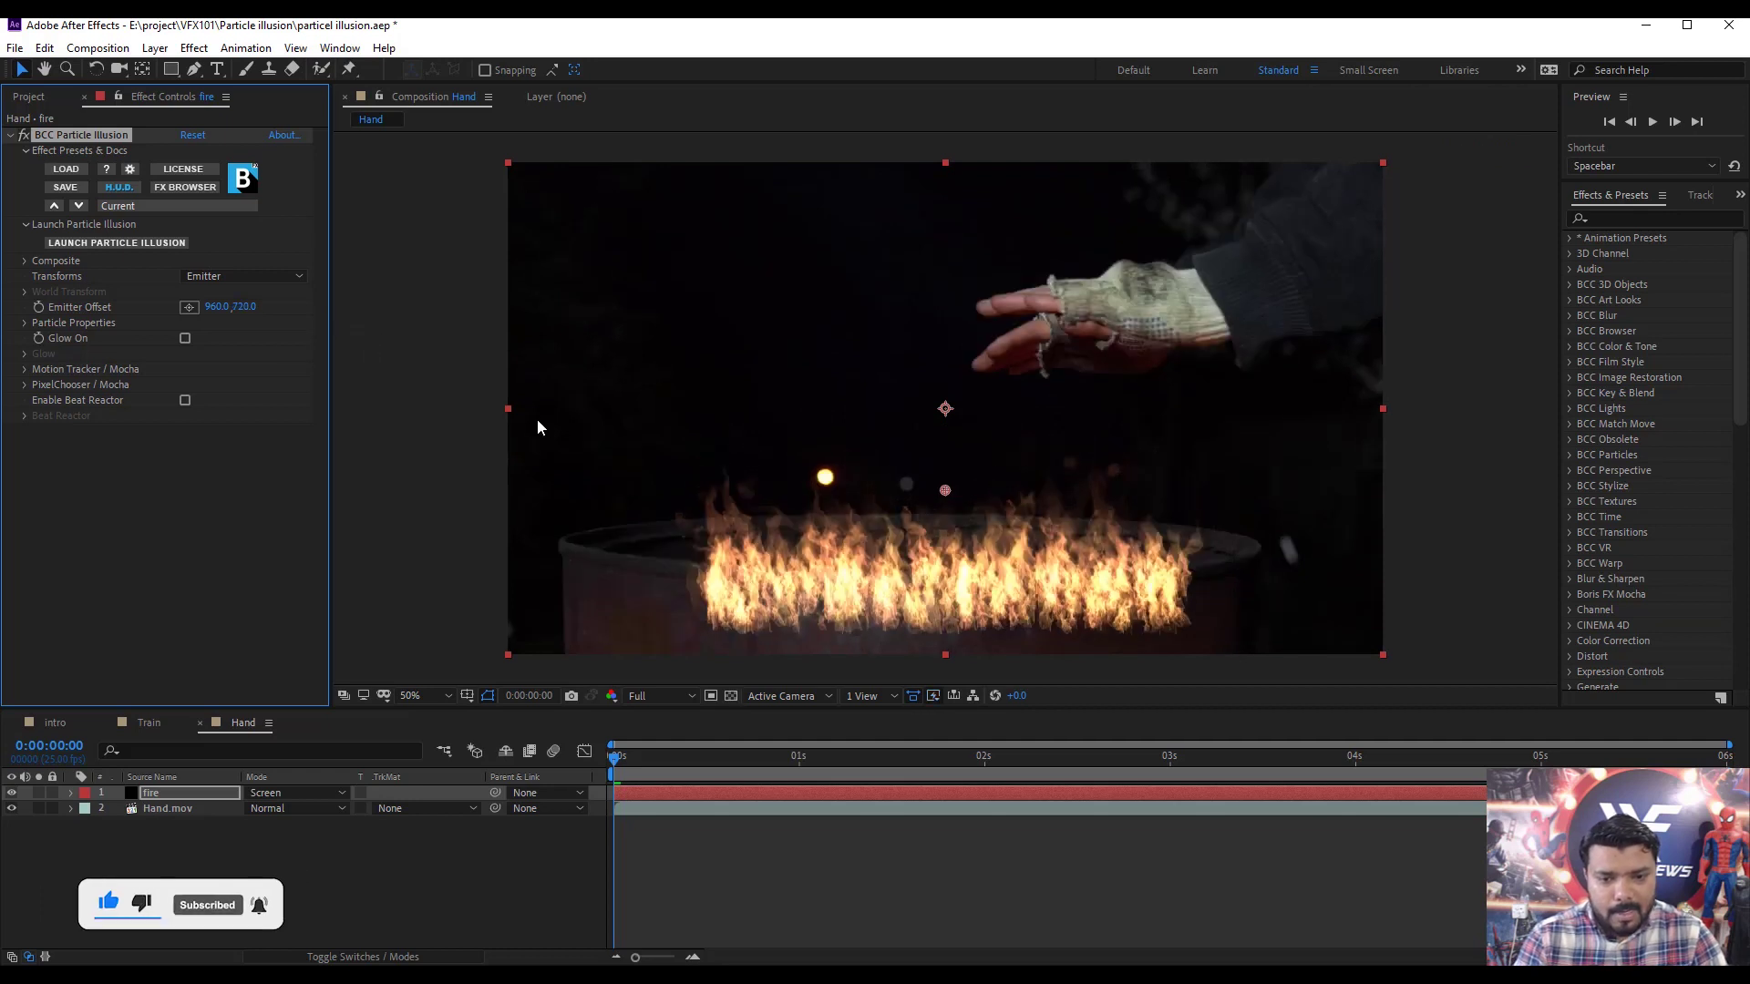
pyautogui.moveTo(251, 308); pyautogui.dragTo(167, 309)
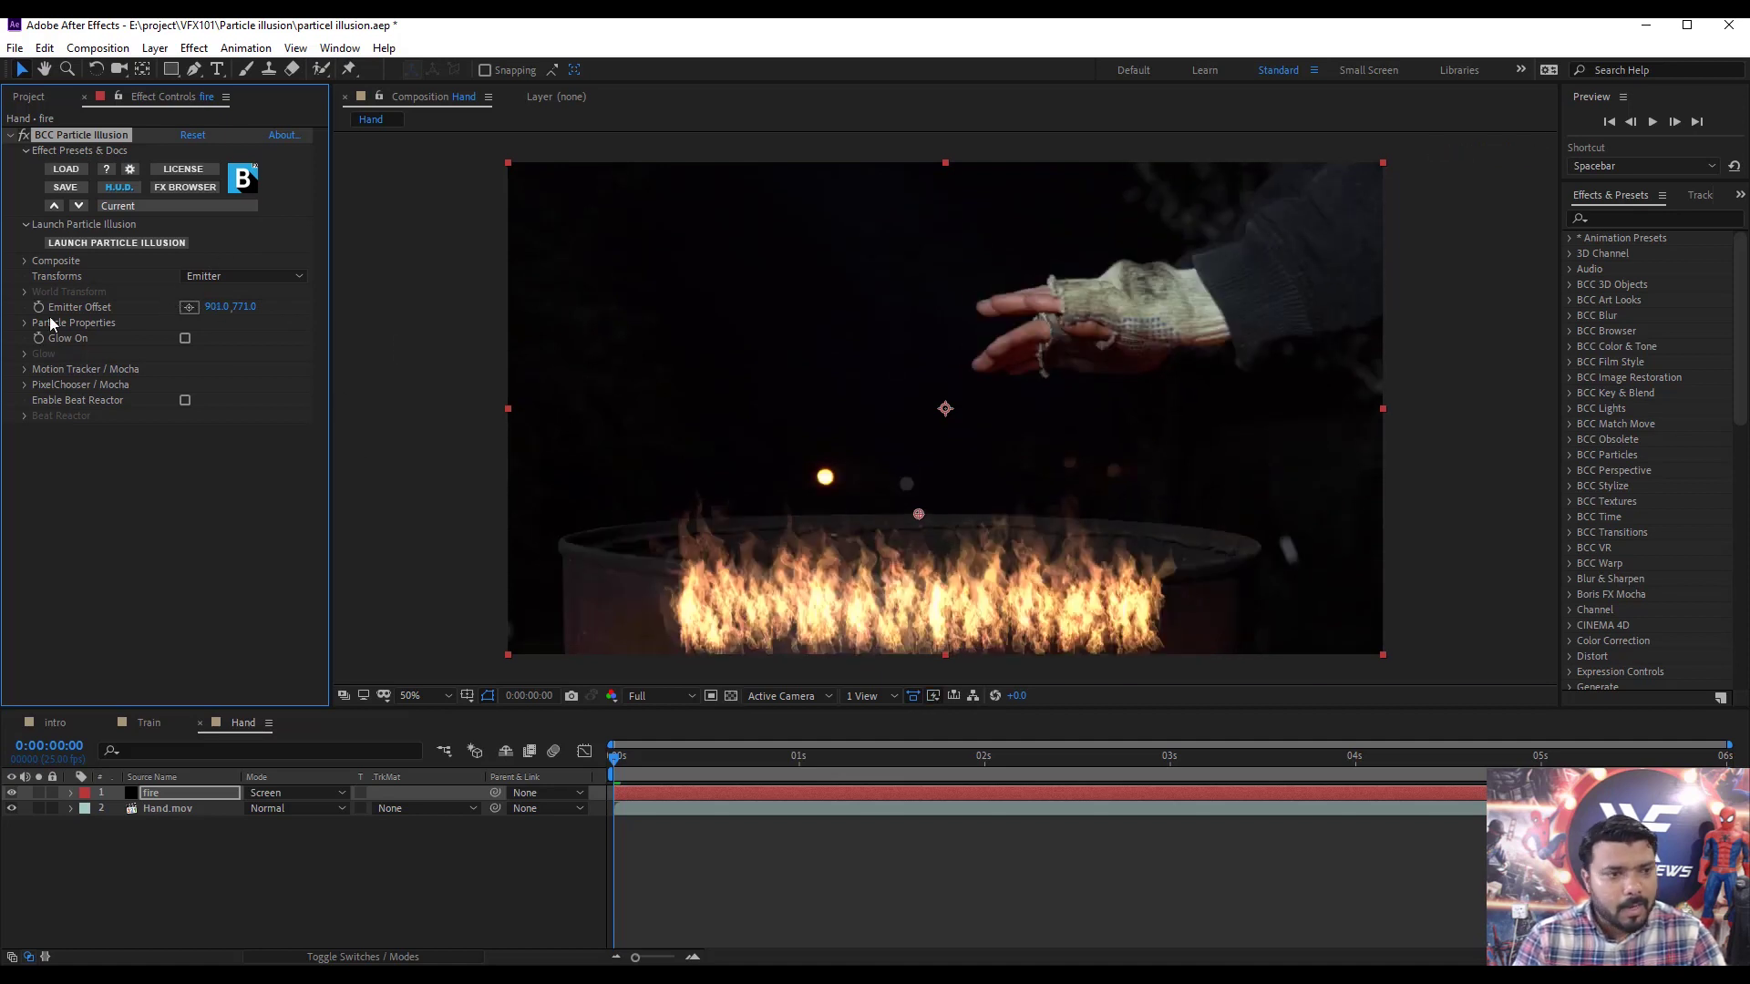
# In Particle Illusion, widen the campfire emitter Width from 1047 to about 1188 across the barrel.
pyautogui.click(148, 243)
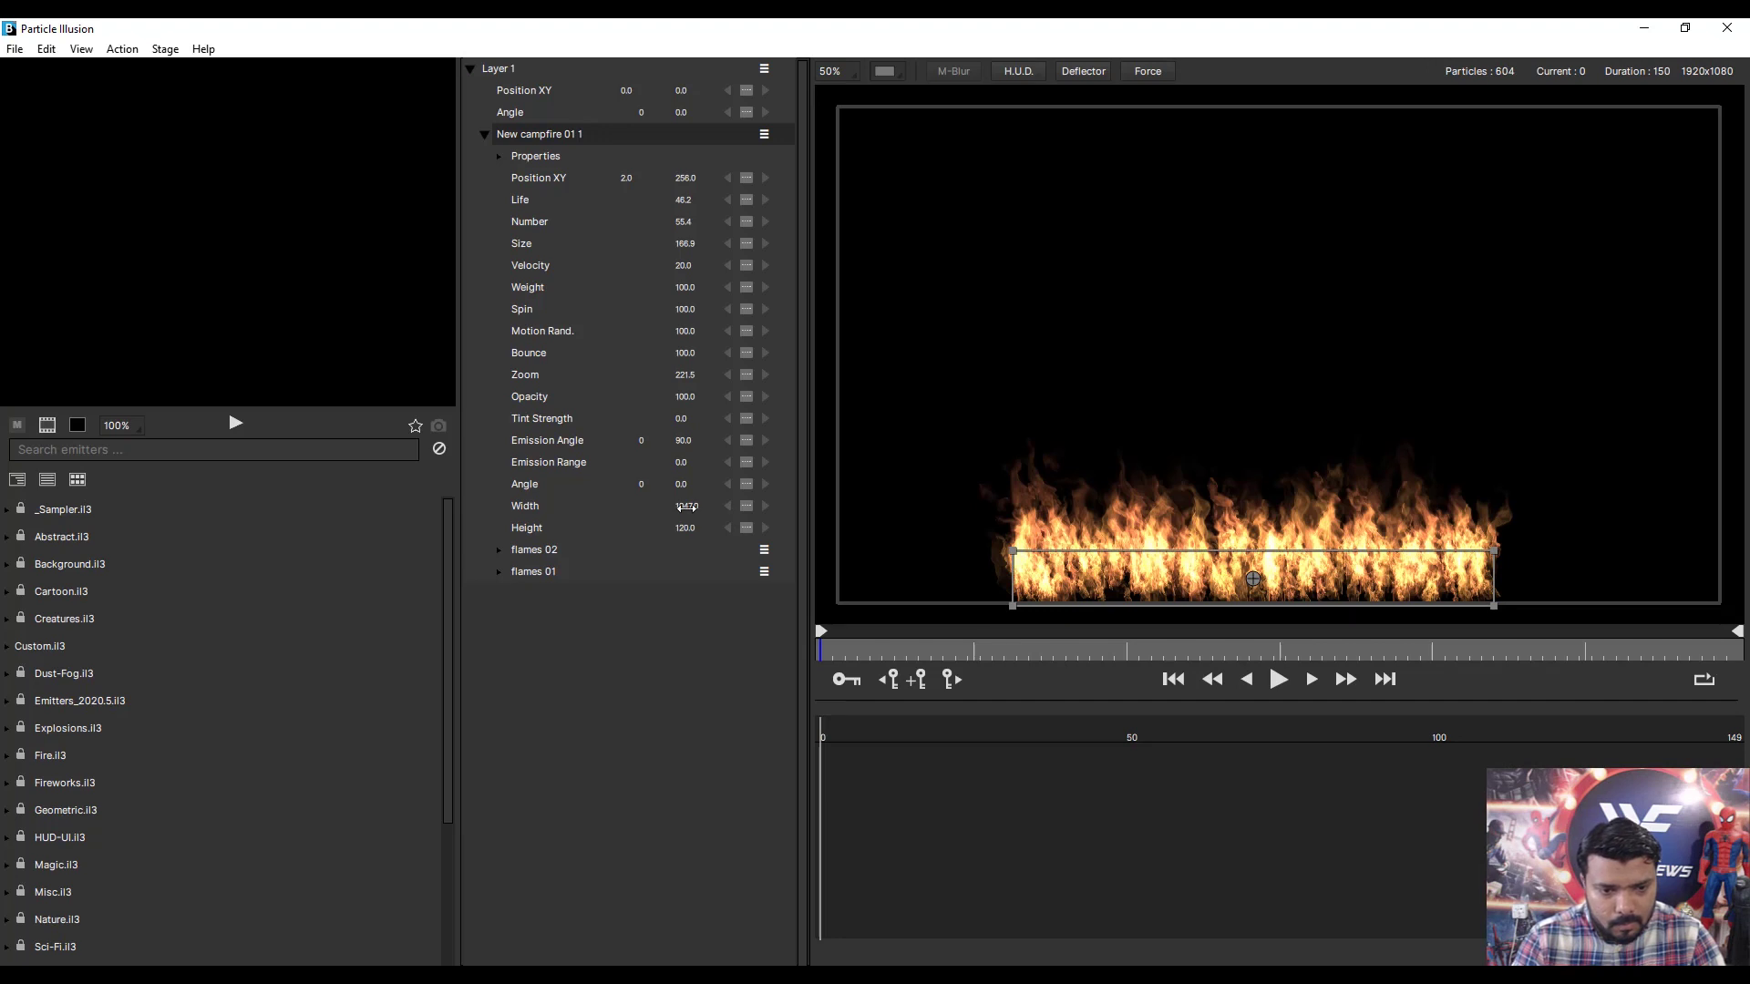
pyautogui.moveTo(686, 508); pyautogui.dragTo(882, 511)
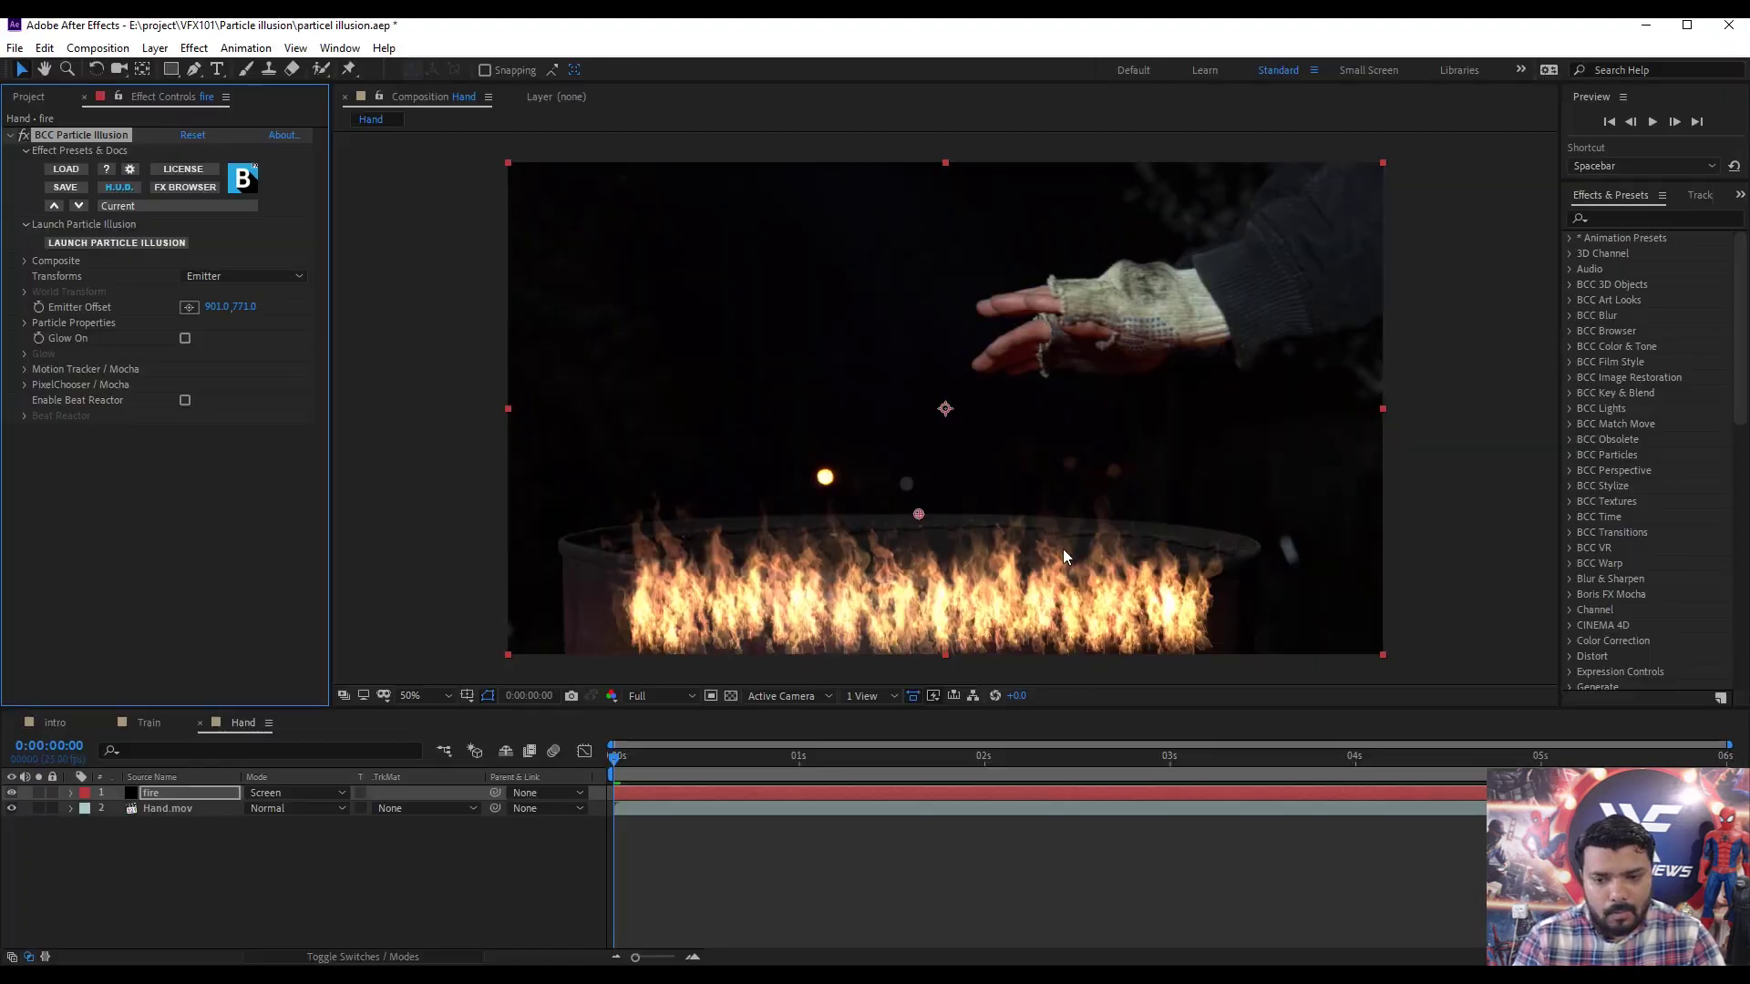
# Duplicate the Hand.mov layer and move the copy to the top of the stack.
pyautogui.click(151, 809)
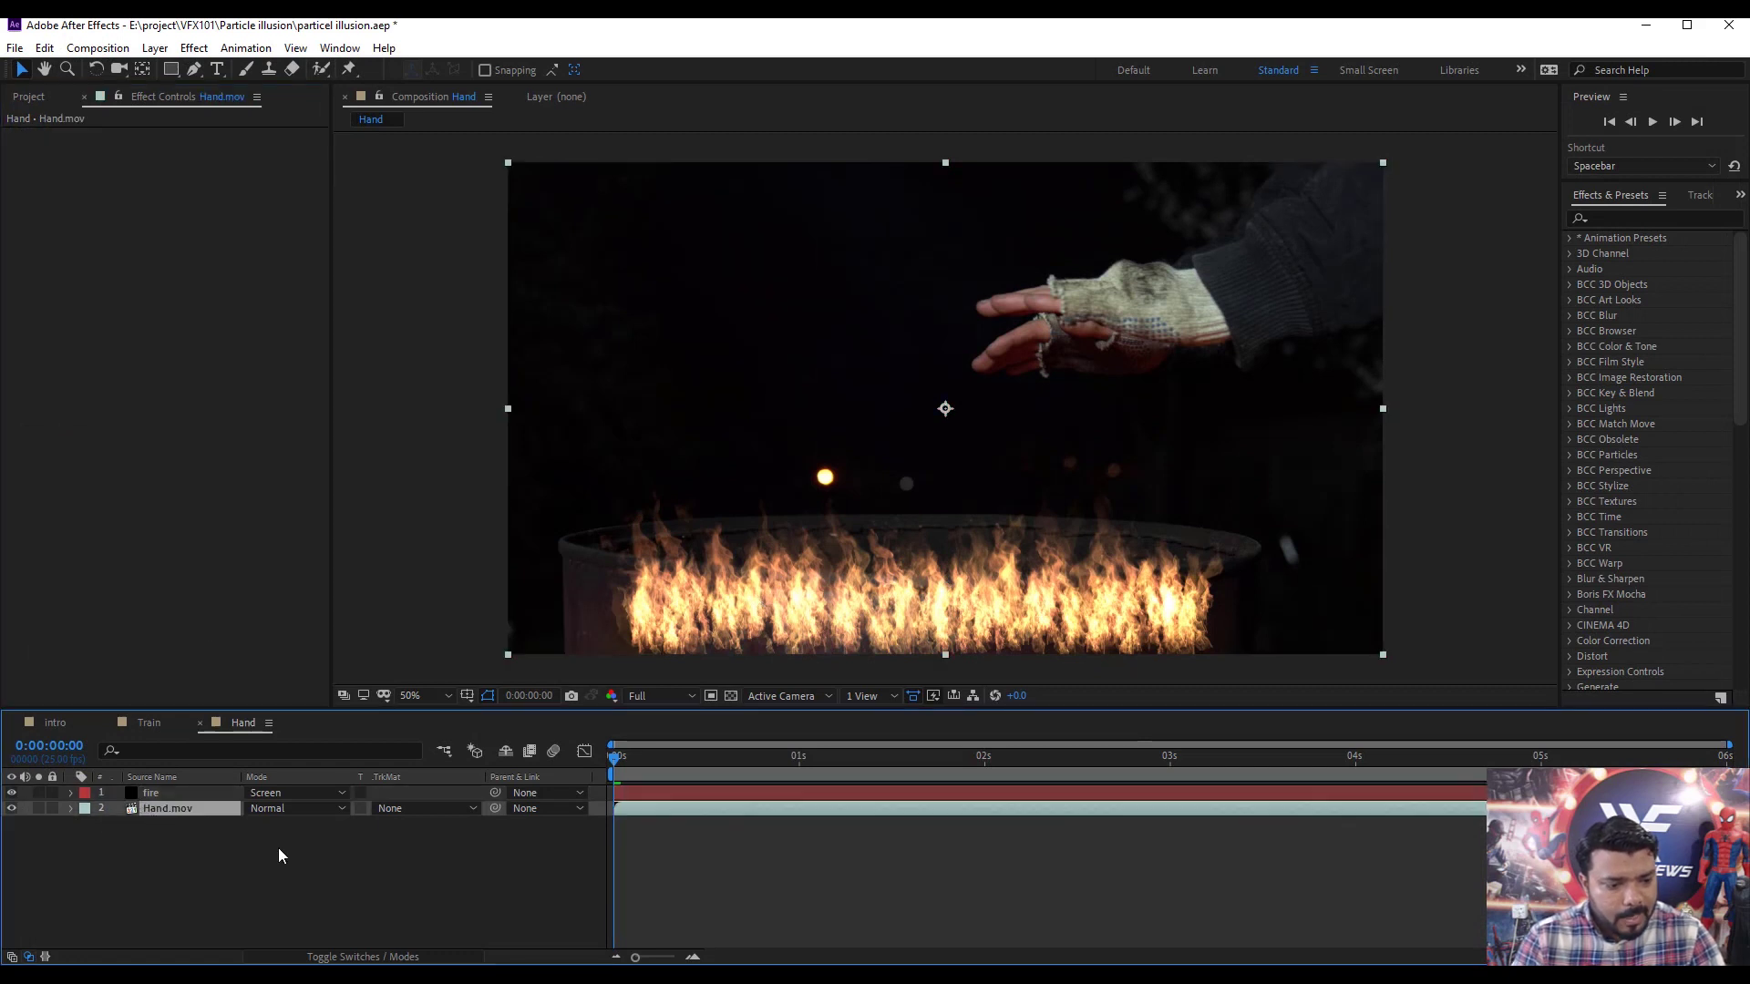
pyautogui.hotkey('ctrl', 'd')
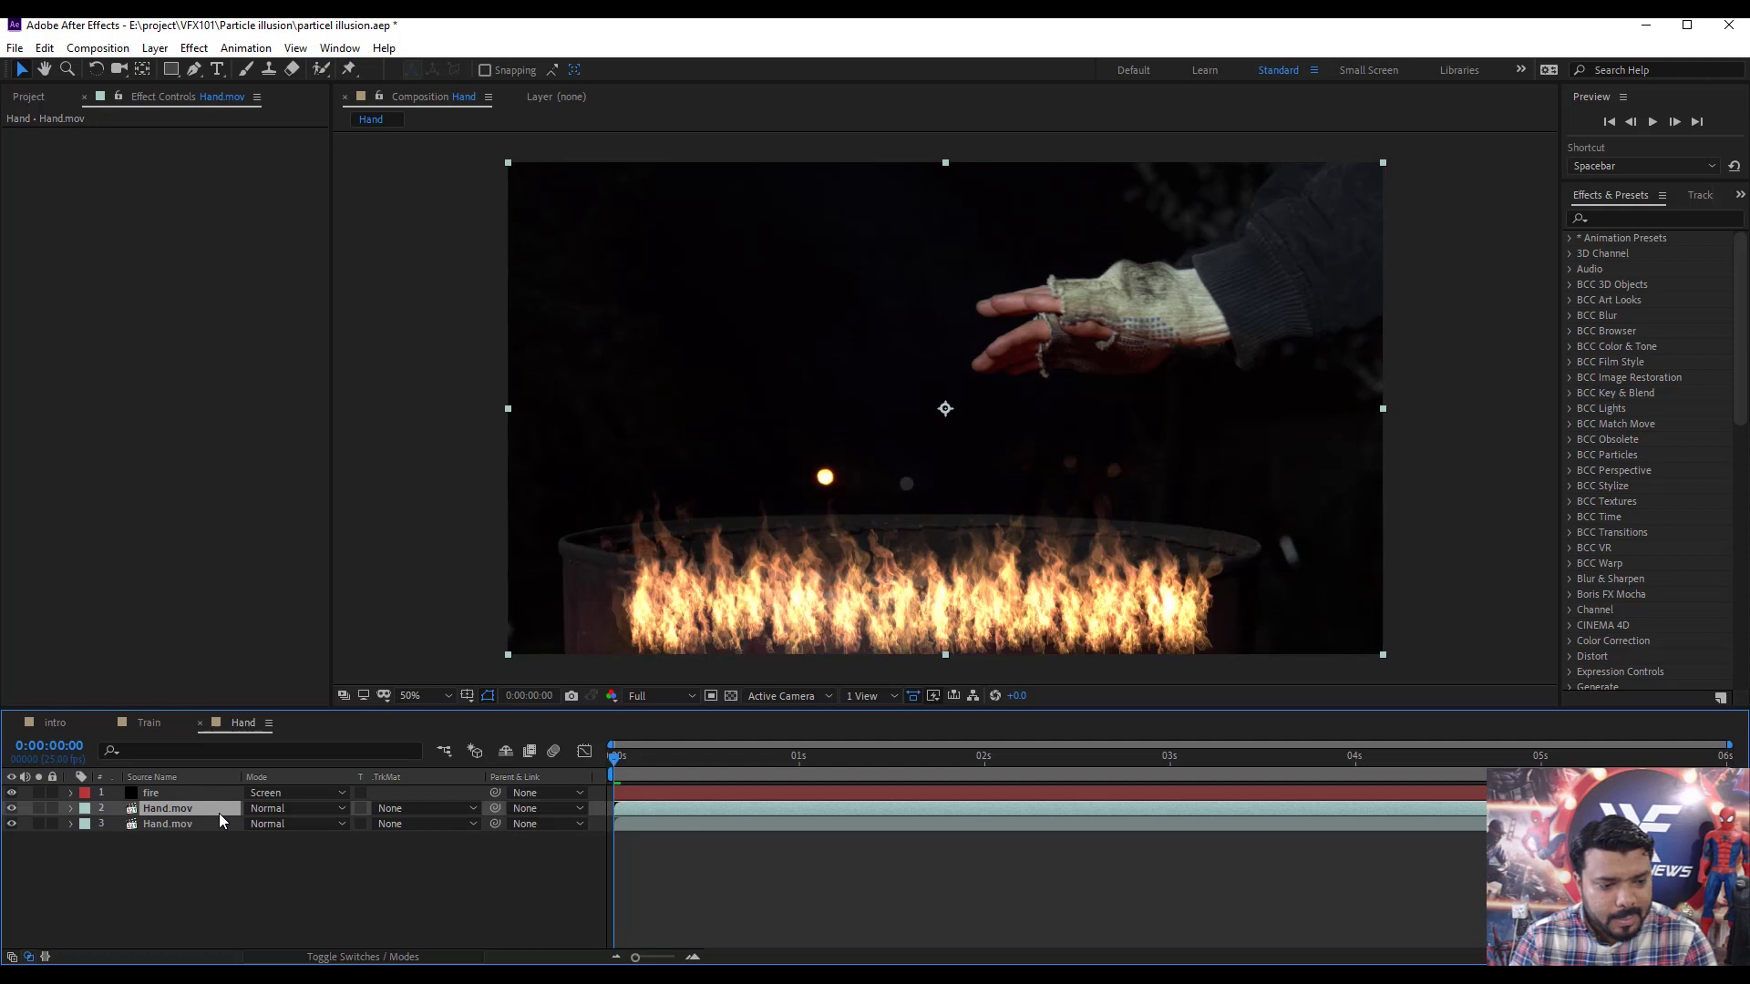
pyautogui.hotkey('ctrl', 'shift', ']')
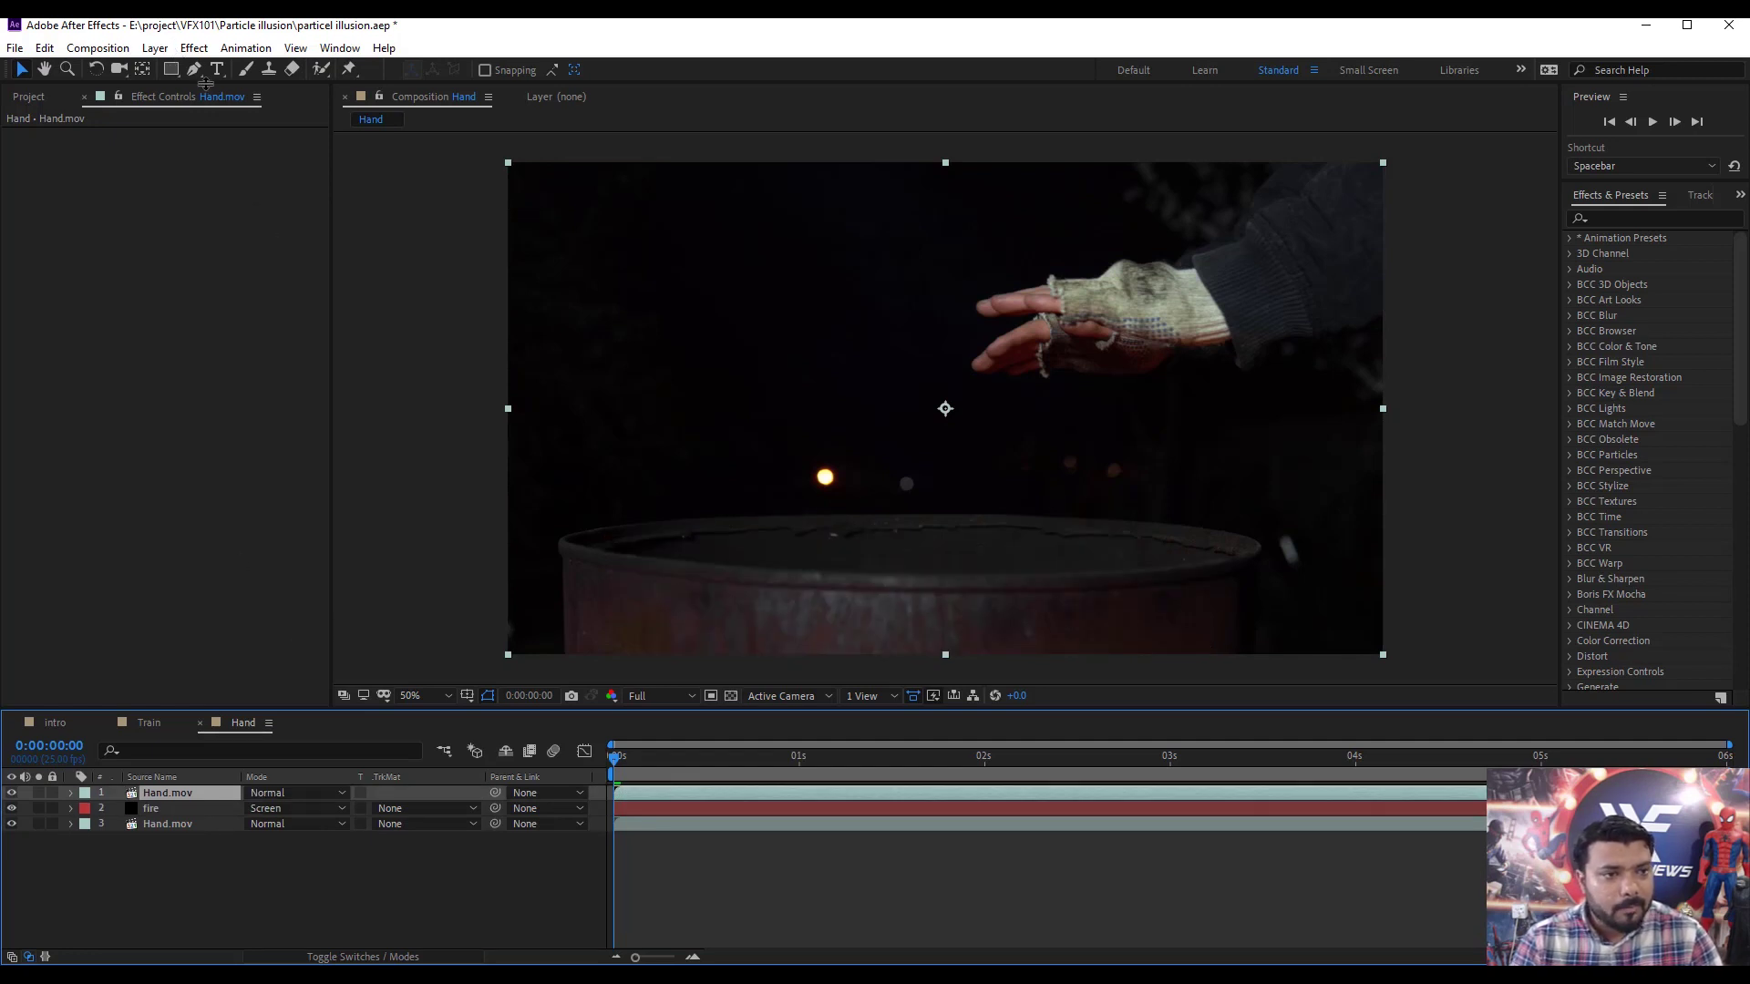
# Draw an ellipse mask over the barrel rim and align its edges to the rim.
pyautogui.moveTo(175, 70); pyautogui.dragTo(237, 110)
pyautogui.moveTo(575, 501); pyautogui.dragTo(1263, 587)
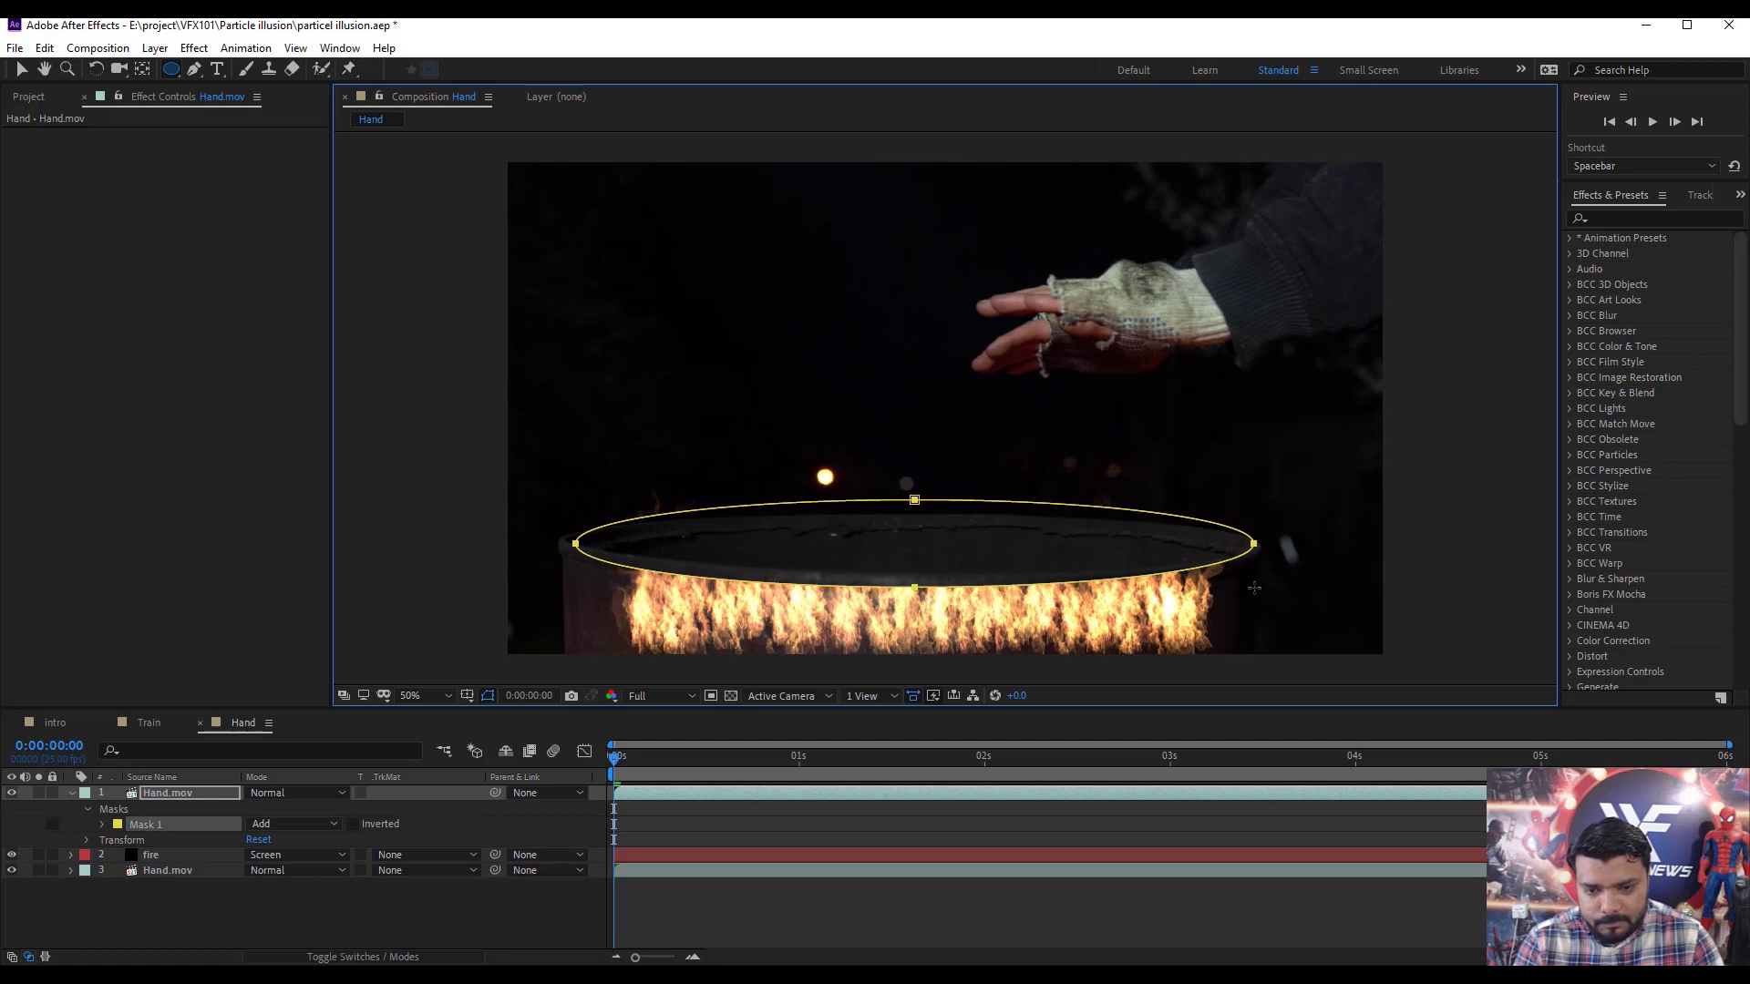
pyautogui.click(21, 70)
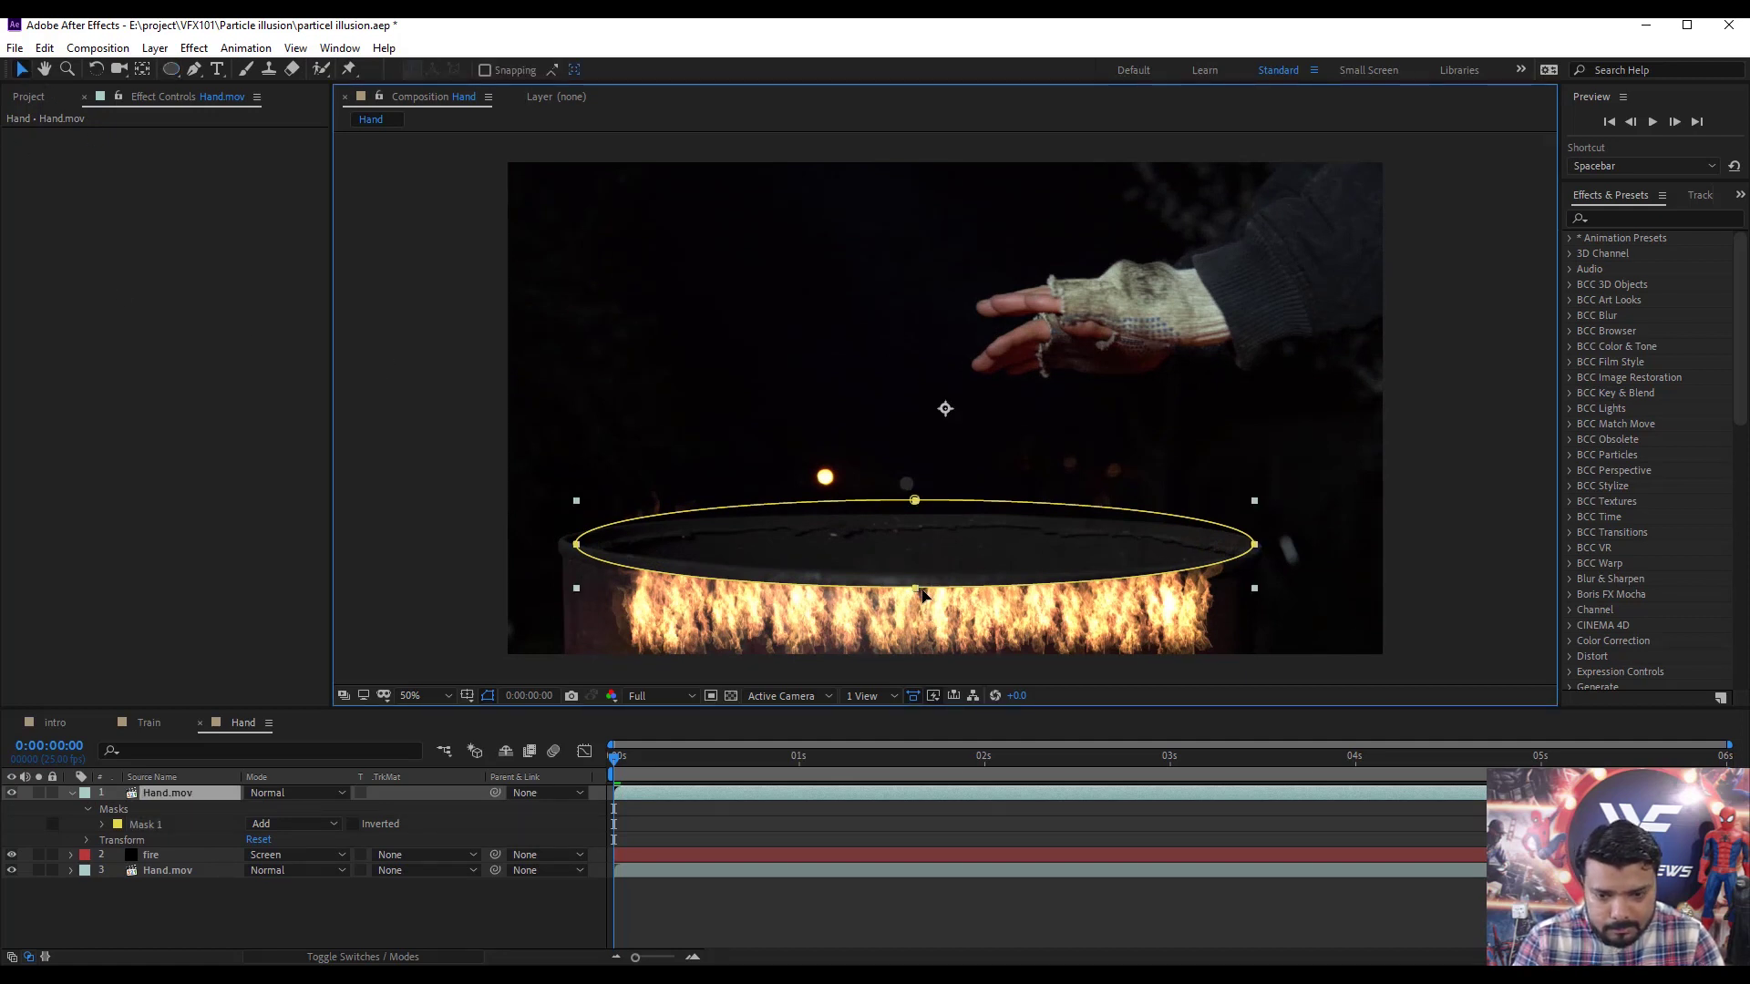
pyautogui.moveTo(913, 586); pyautogui.dragTo(911, 579)
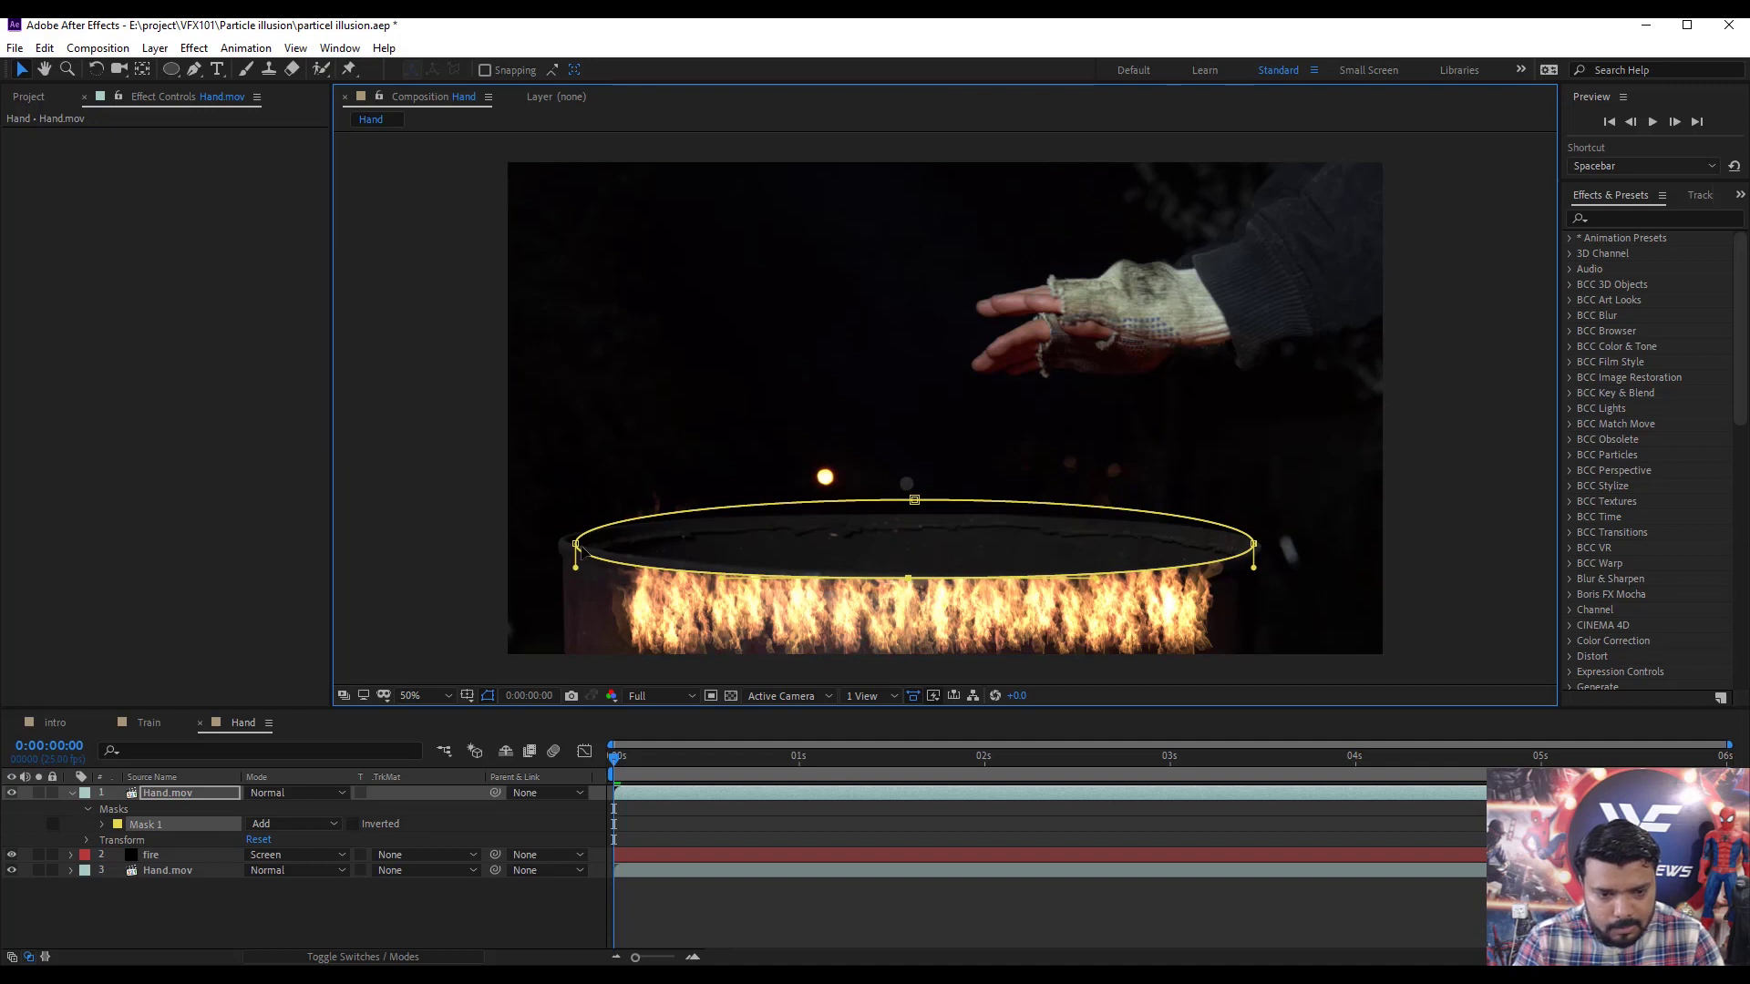
pyautogui.moveTo(577, 547); pyautogui.dragTo(566, 537)
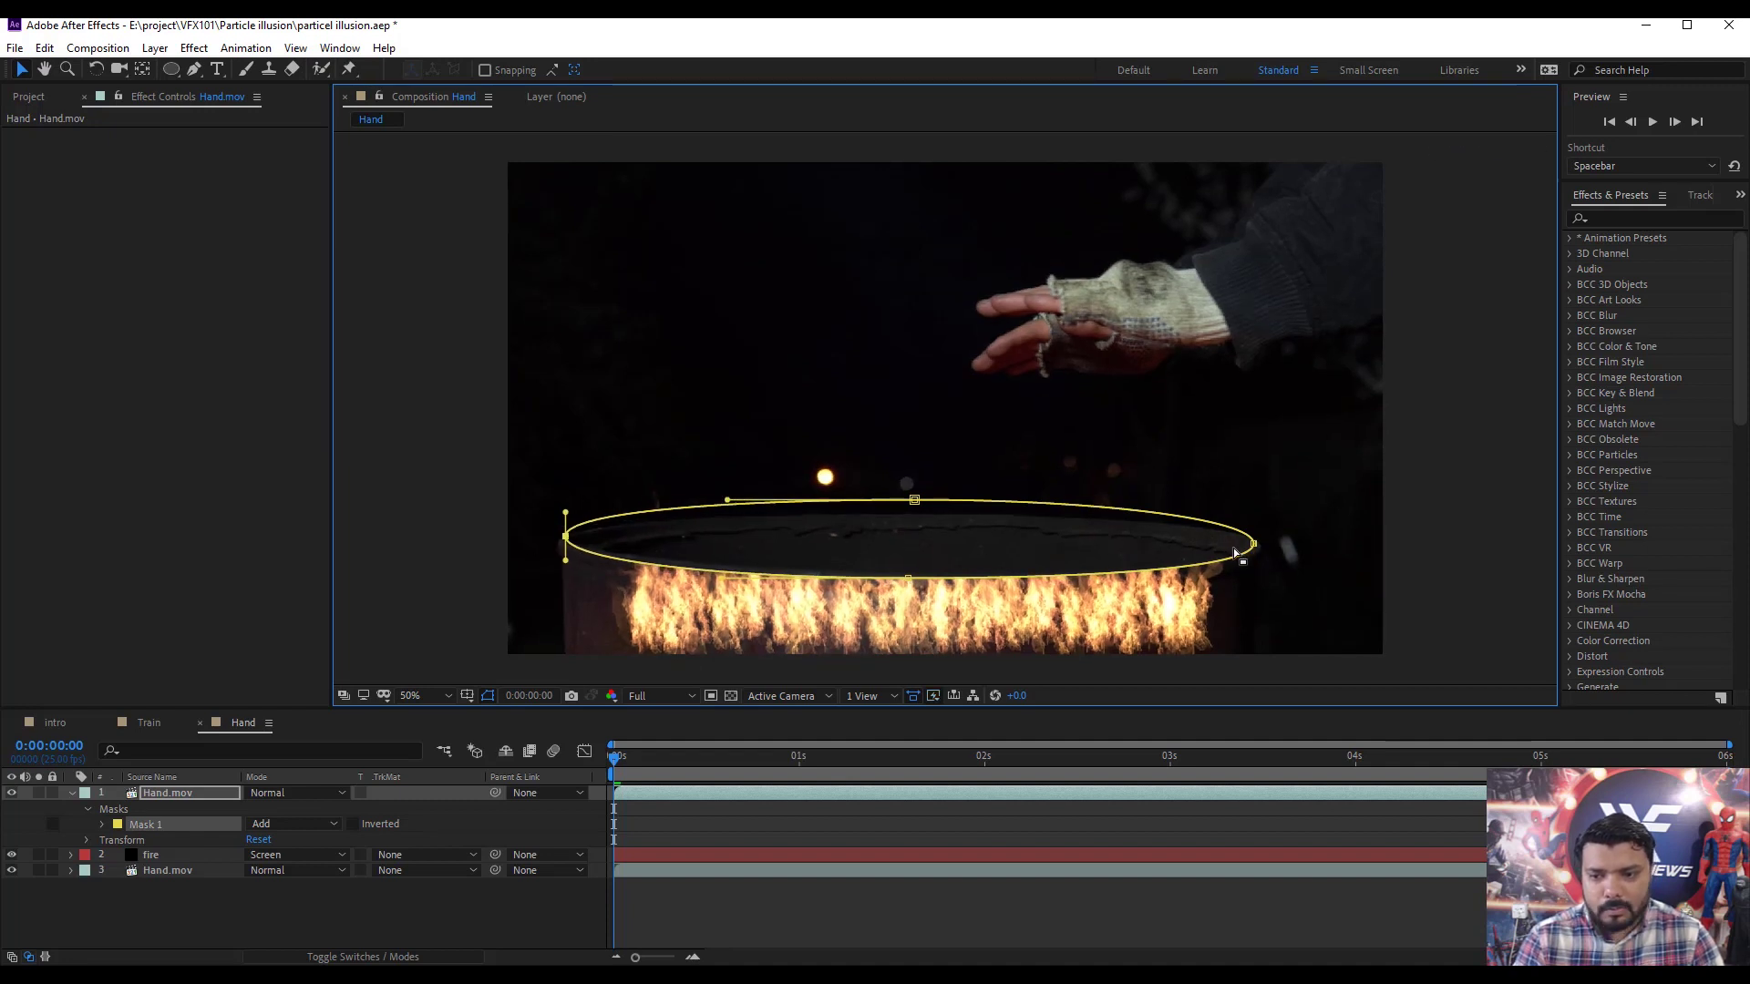
pyautogui.moveTo(1254, 544); pyautogui.dragTo(1257, 543)
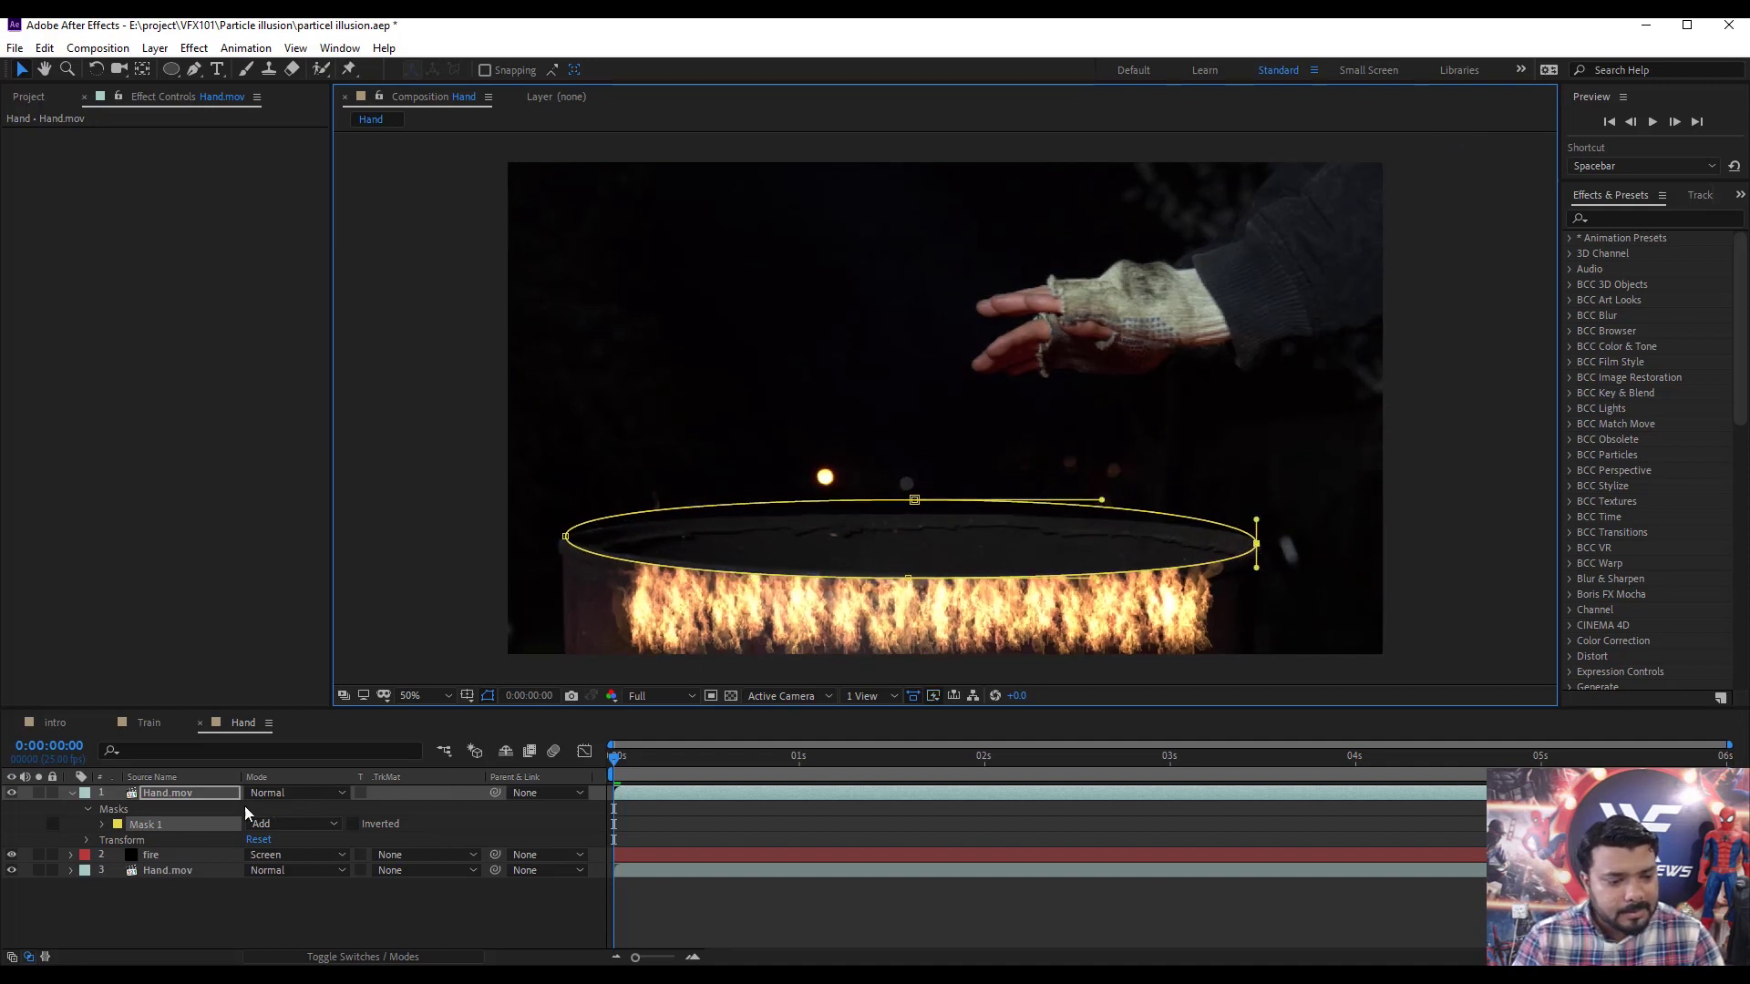
# Set Mask 1 to Subtract and raise its top into a dome so flames show.
pyautogui.click(171, 792)
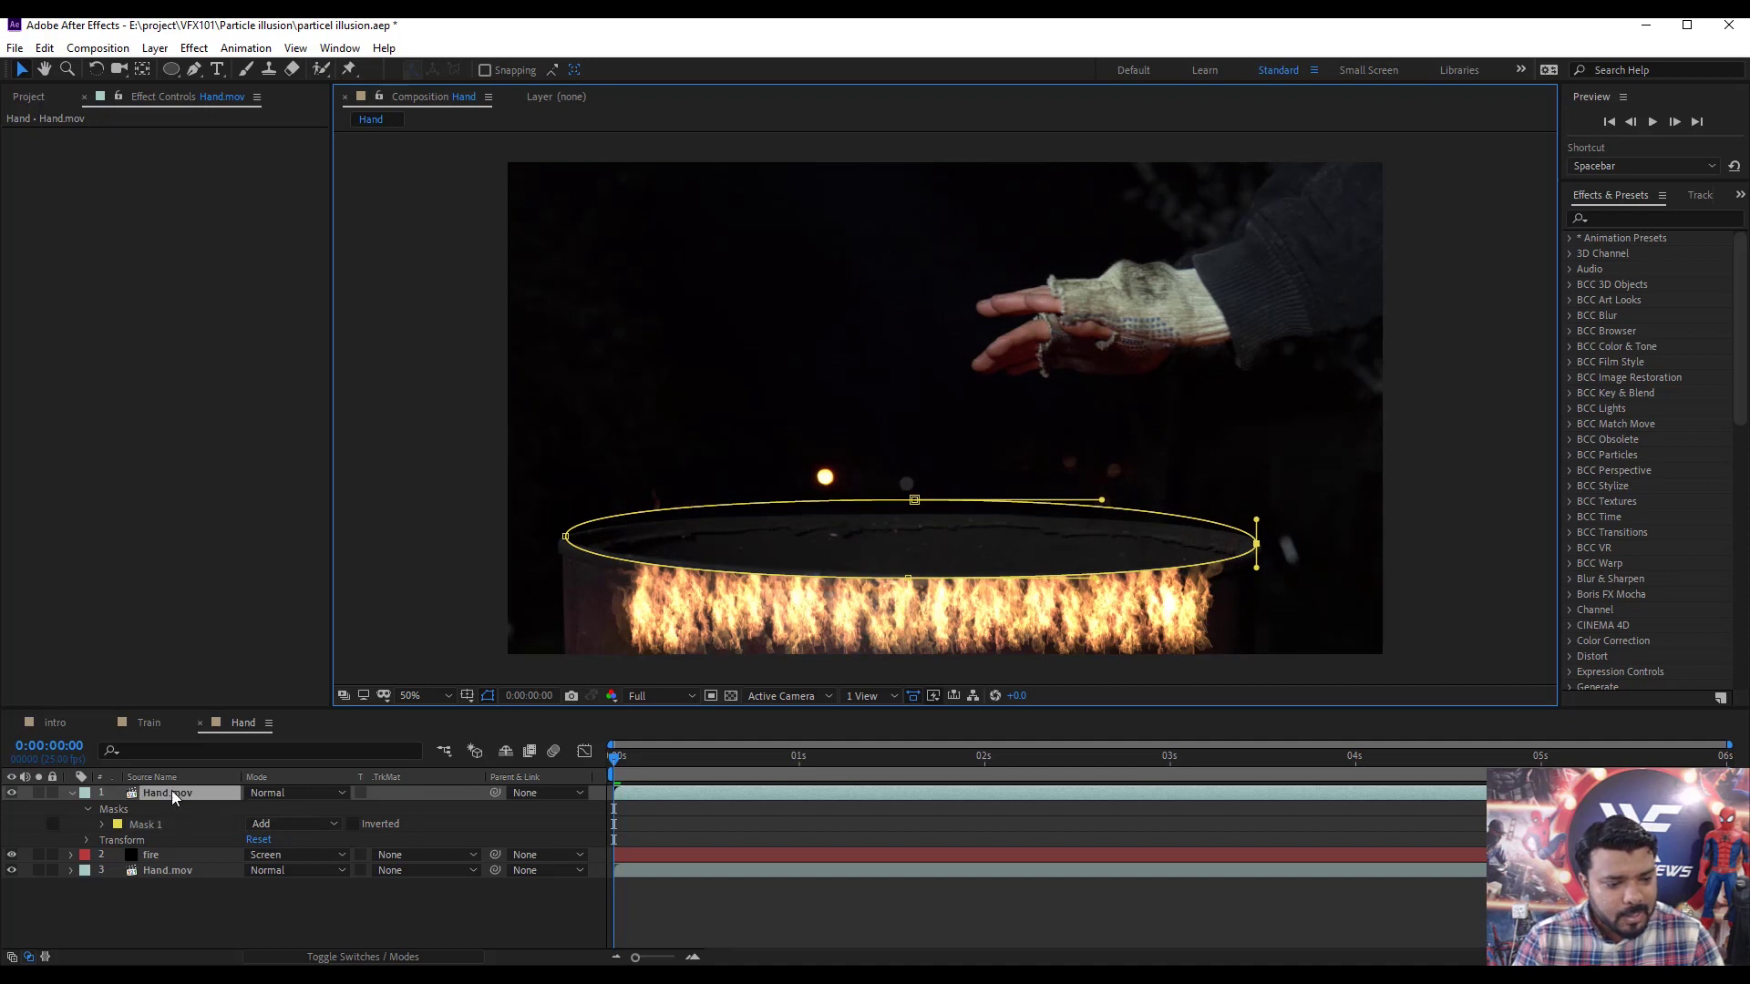
pyautogui.click(295, 823)
pyautogui.click(316, 726)
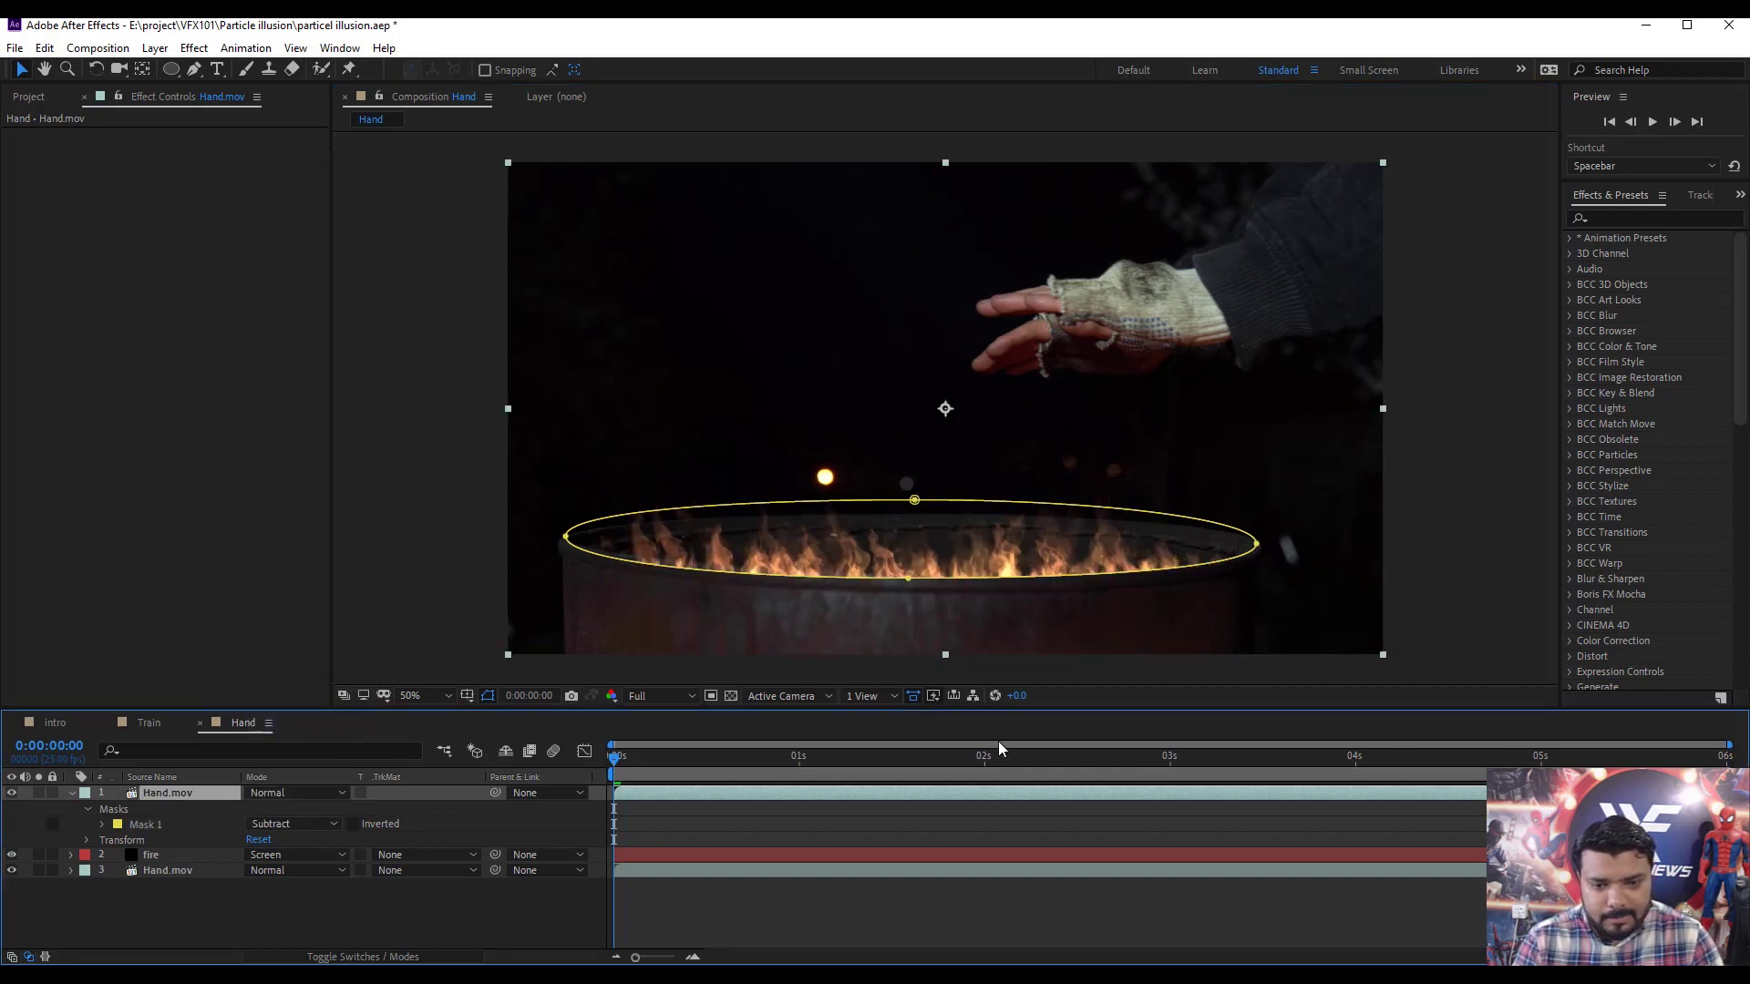
pyautogui.moveTo(915, 501); pyautogui.dragTo(916, 367)
# Preview the composition, then add a Glow effect to the fire layer.
pyautogui.press('space')
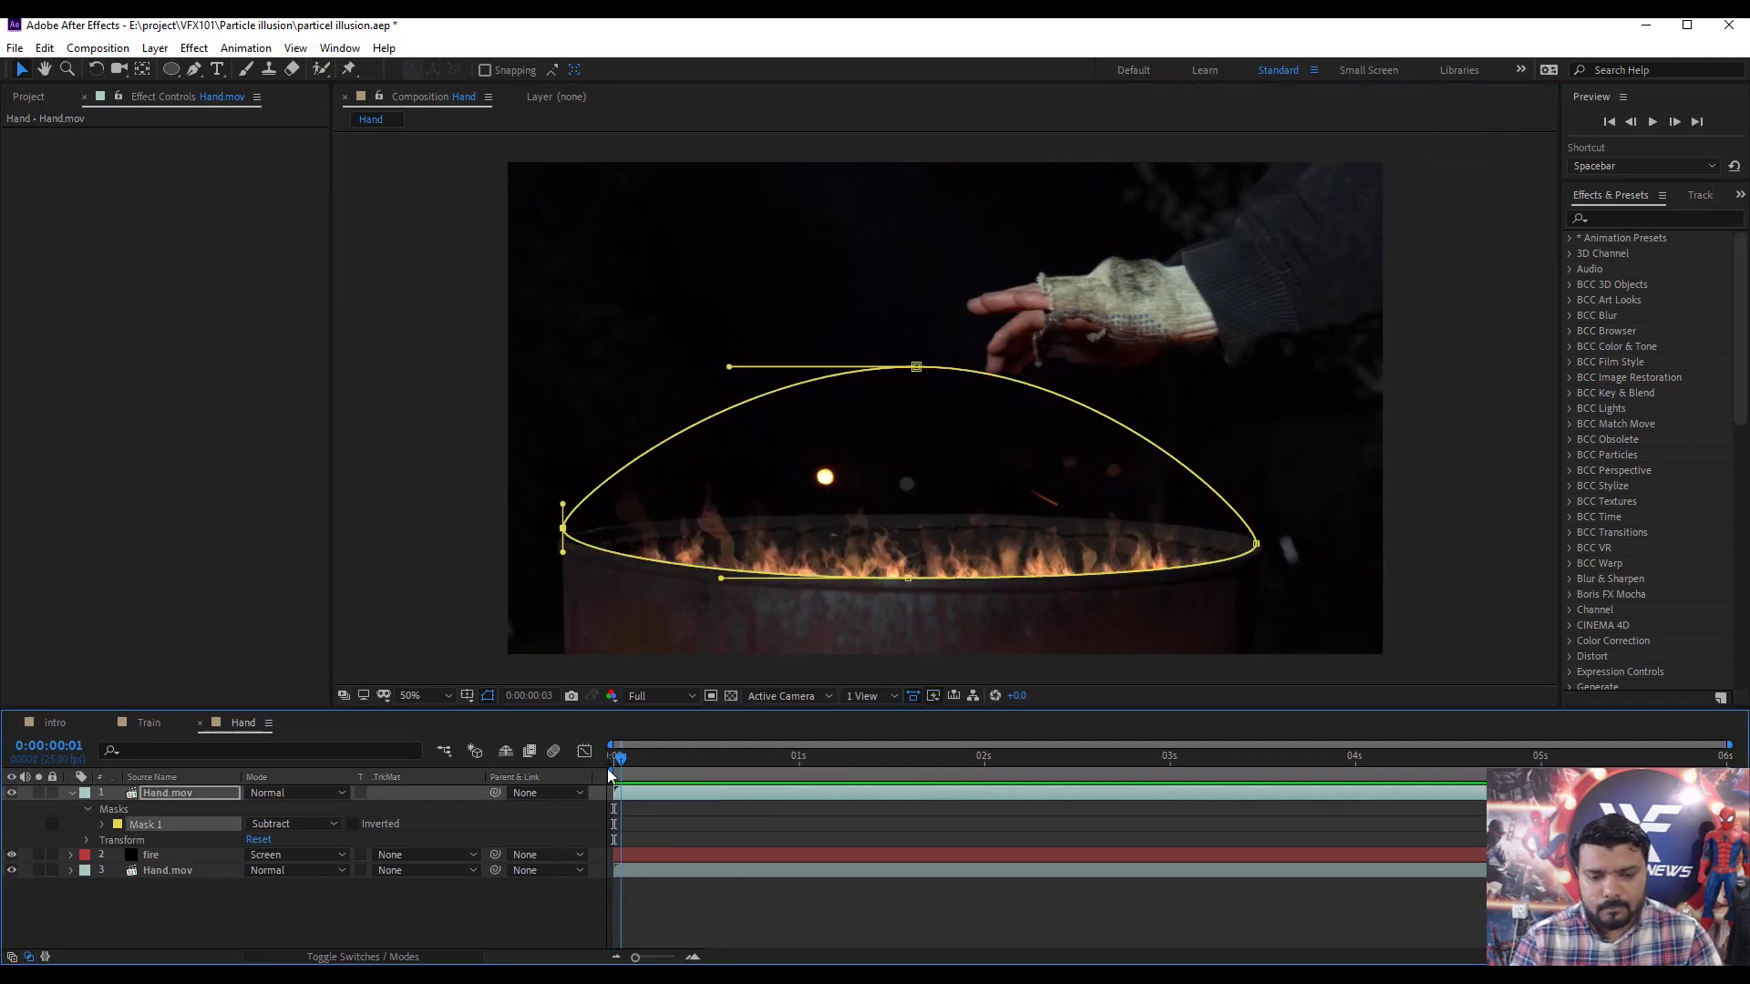
pyautogui.click(982, 855)
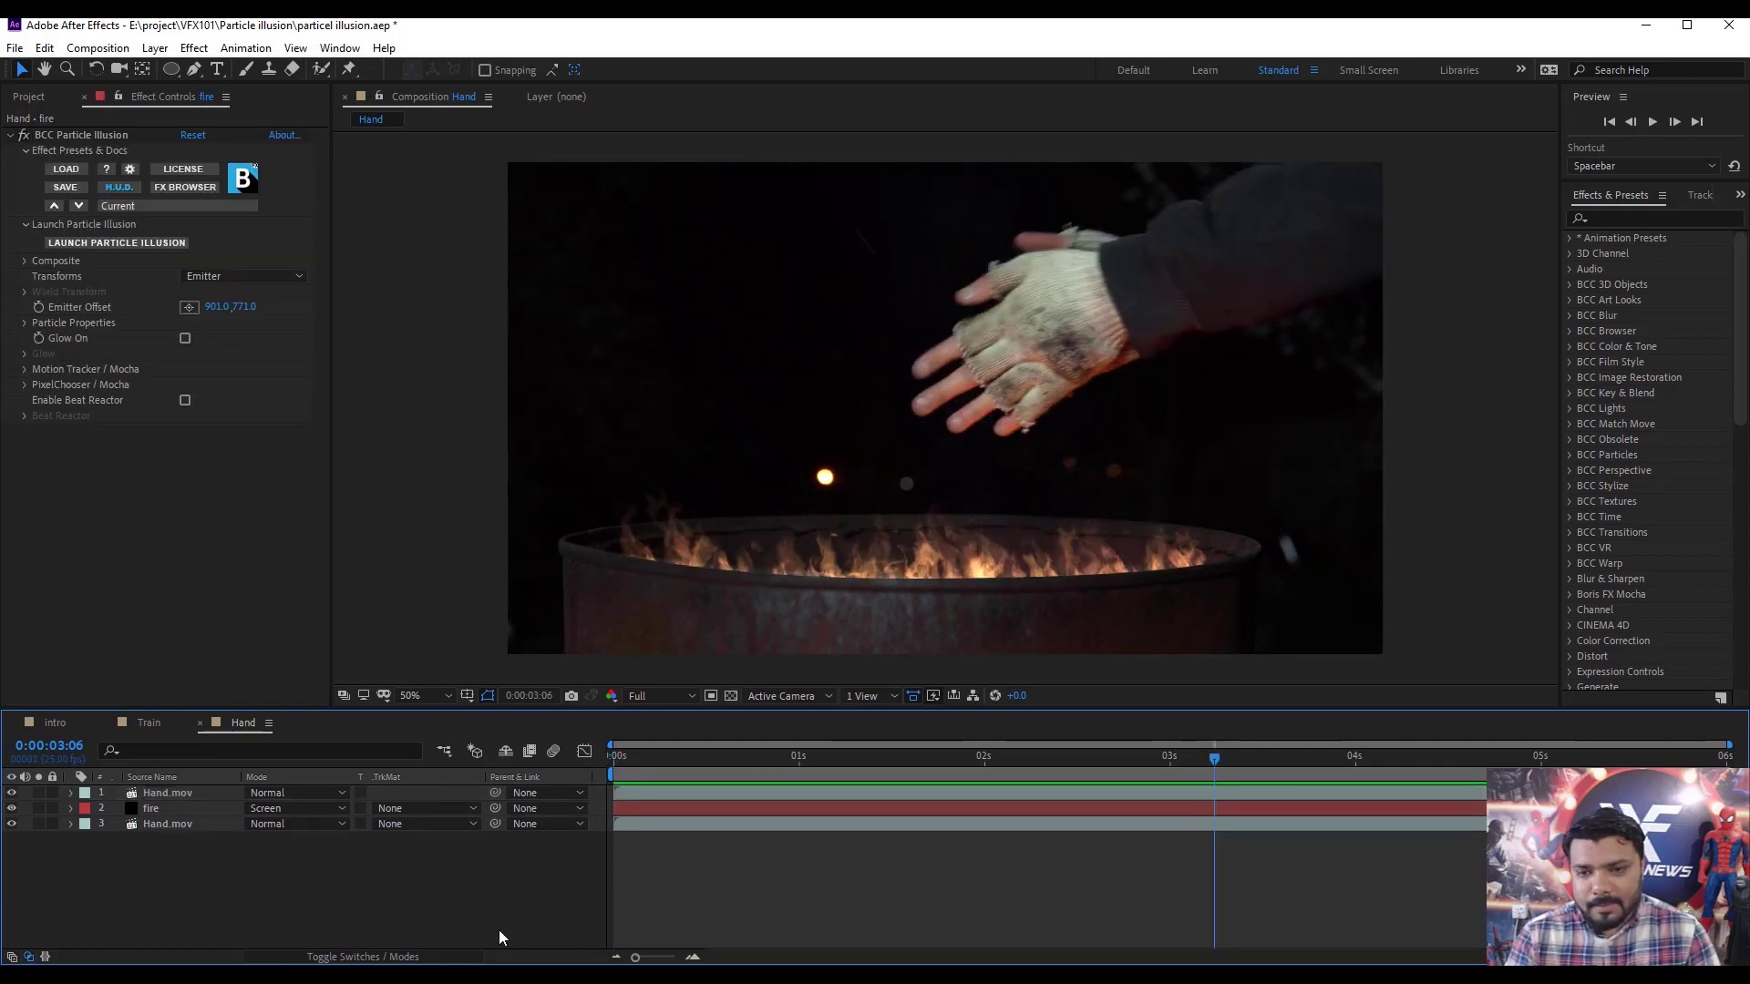
pyautogui.click(184, 810)
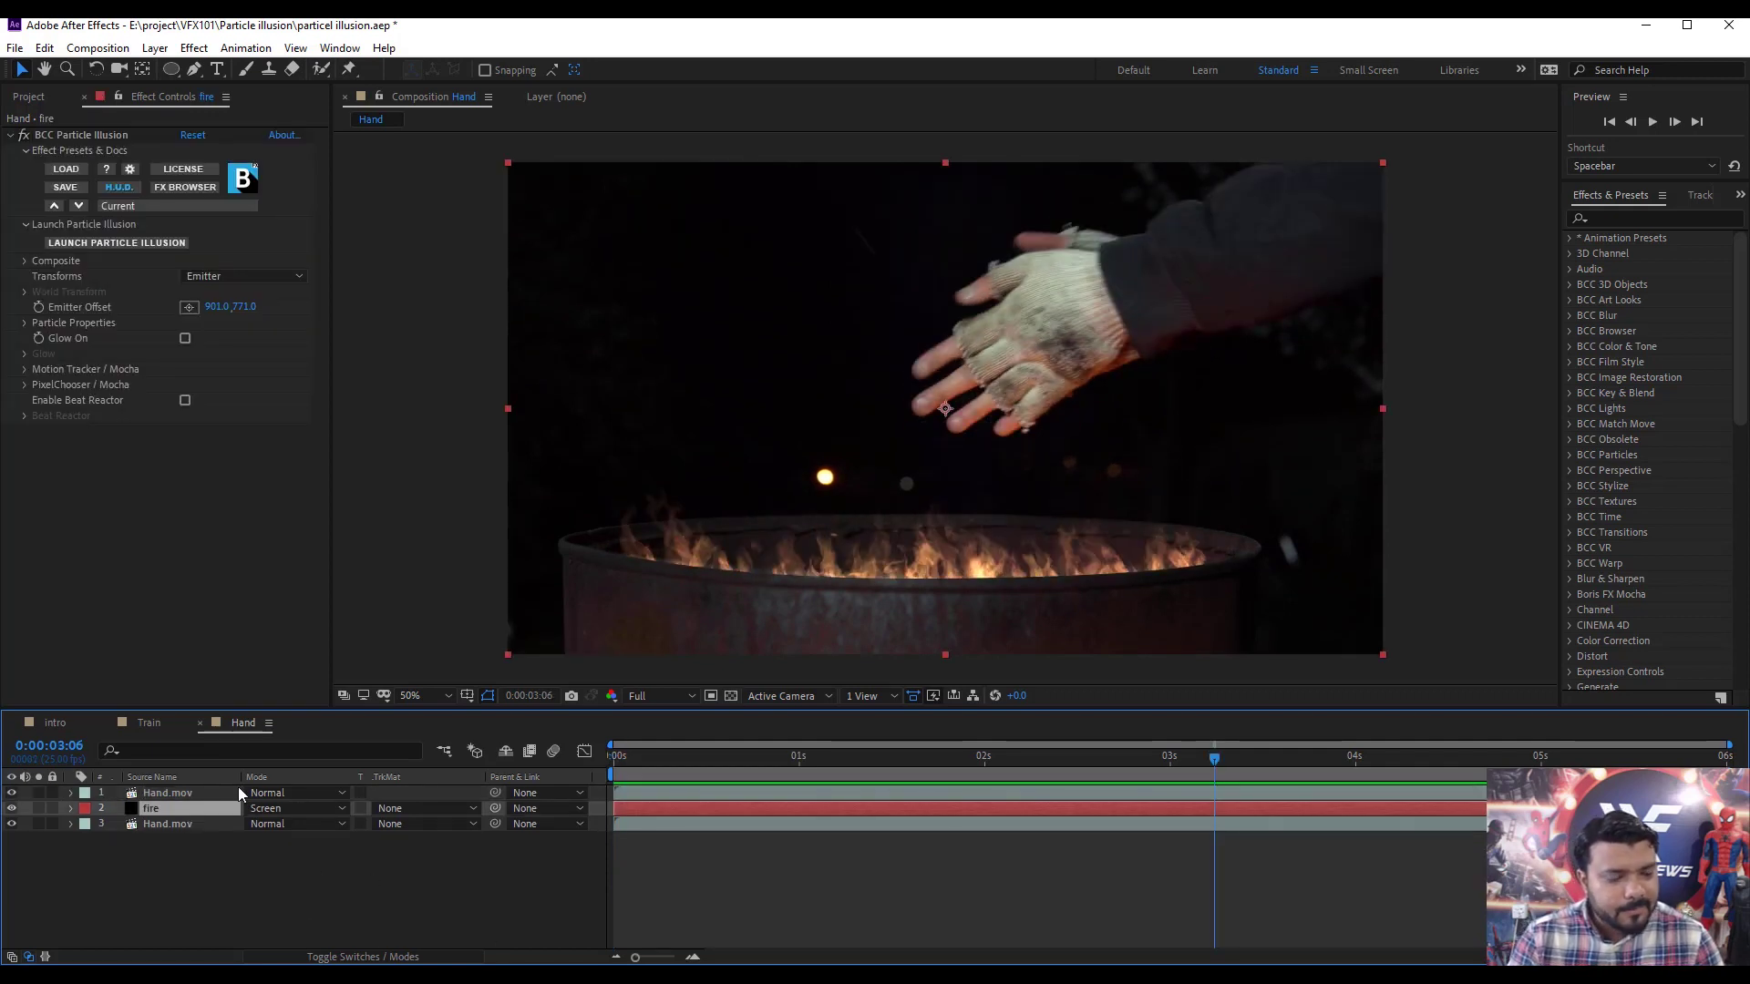
pyautogui.click(194, 47)
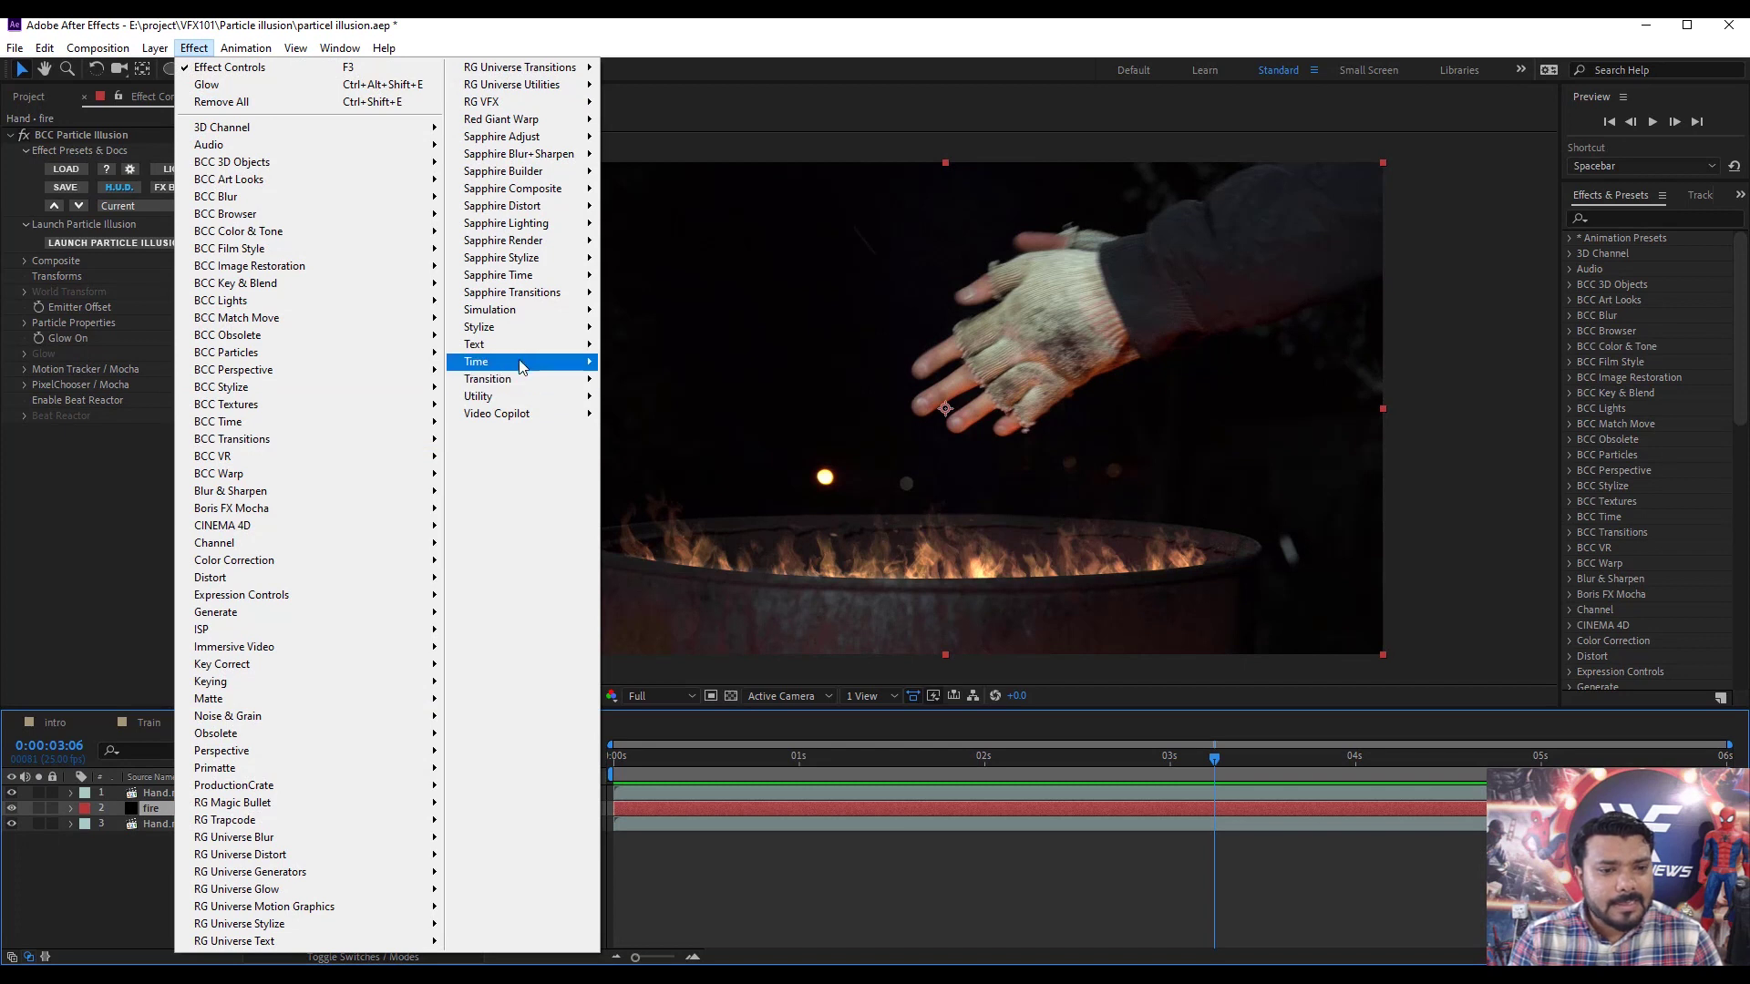
pyautogui.moveTo(517, 326)
pyautogui.click(679, 651)
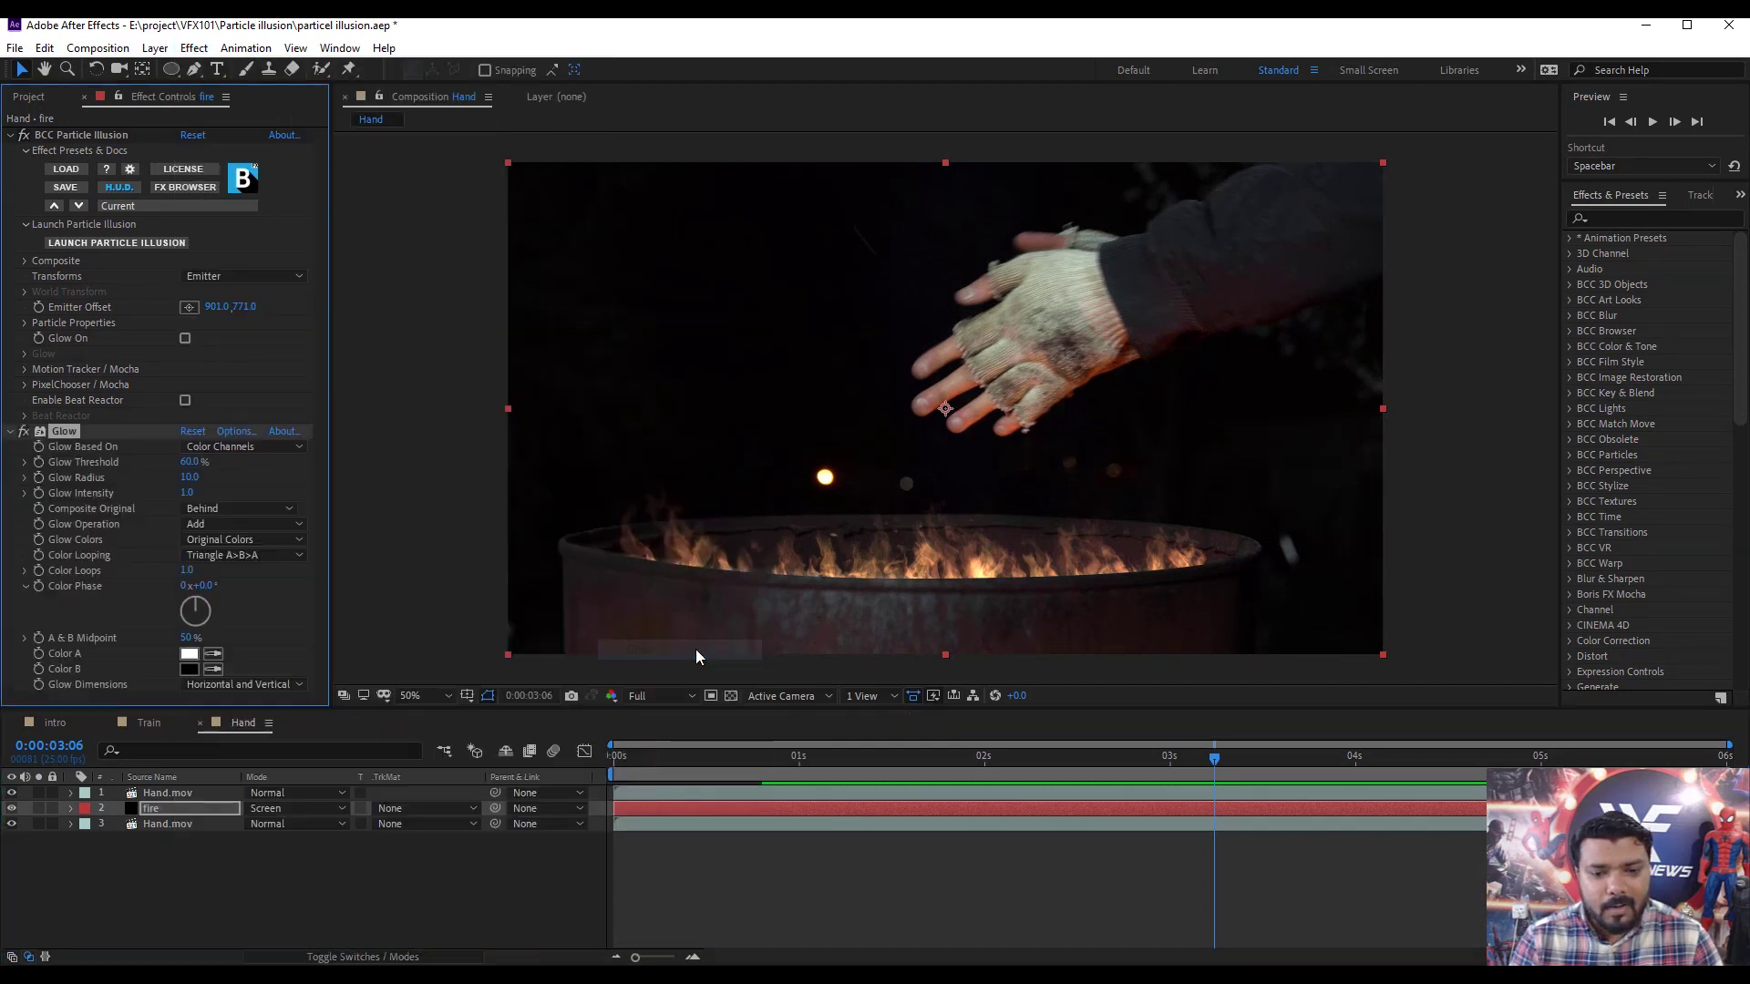
# Raise the Glow Radius to 40 and preview the glowing barrel flames.
pyautogui.moveTo(194, 479); pyautogui.dragTo(215, 479)
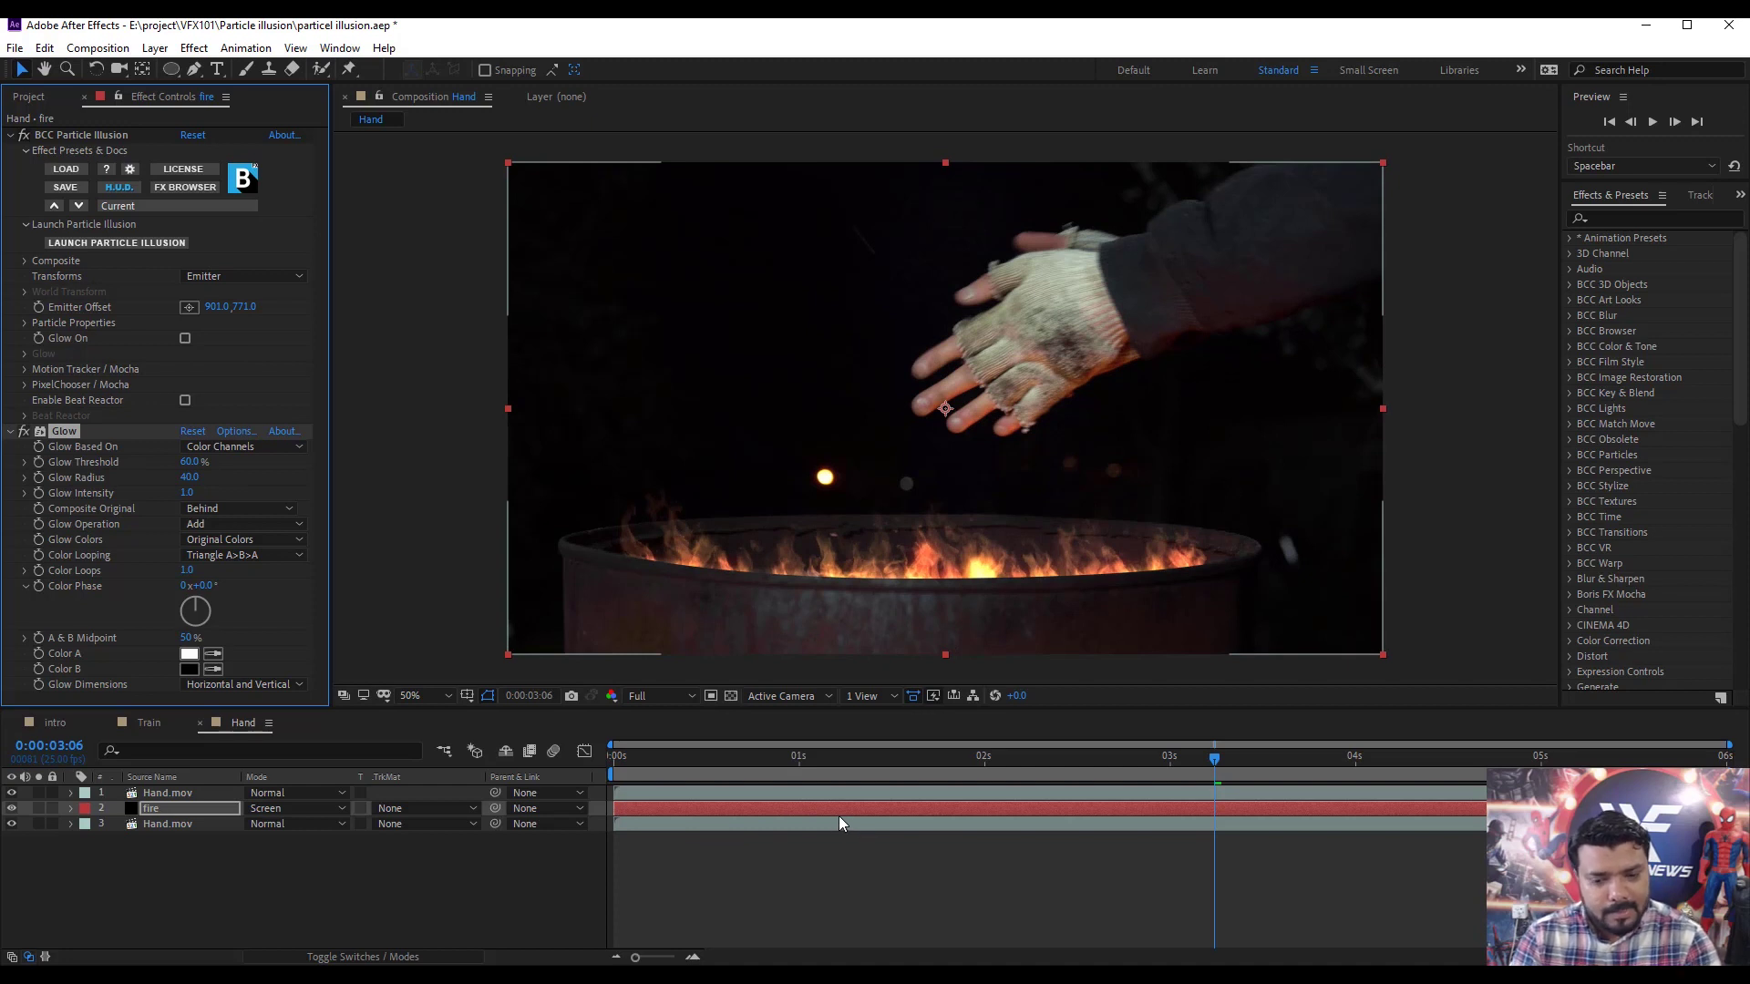
pyautogui.click(827, 884)
pyautogui.press('space')
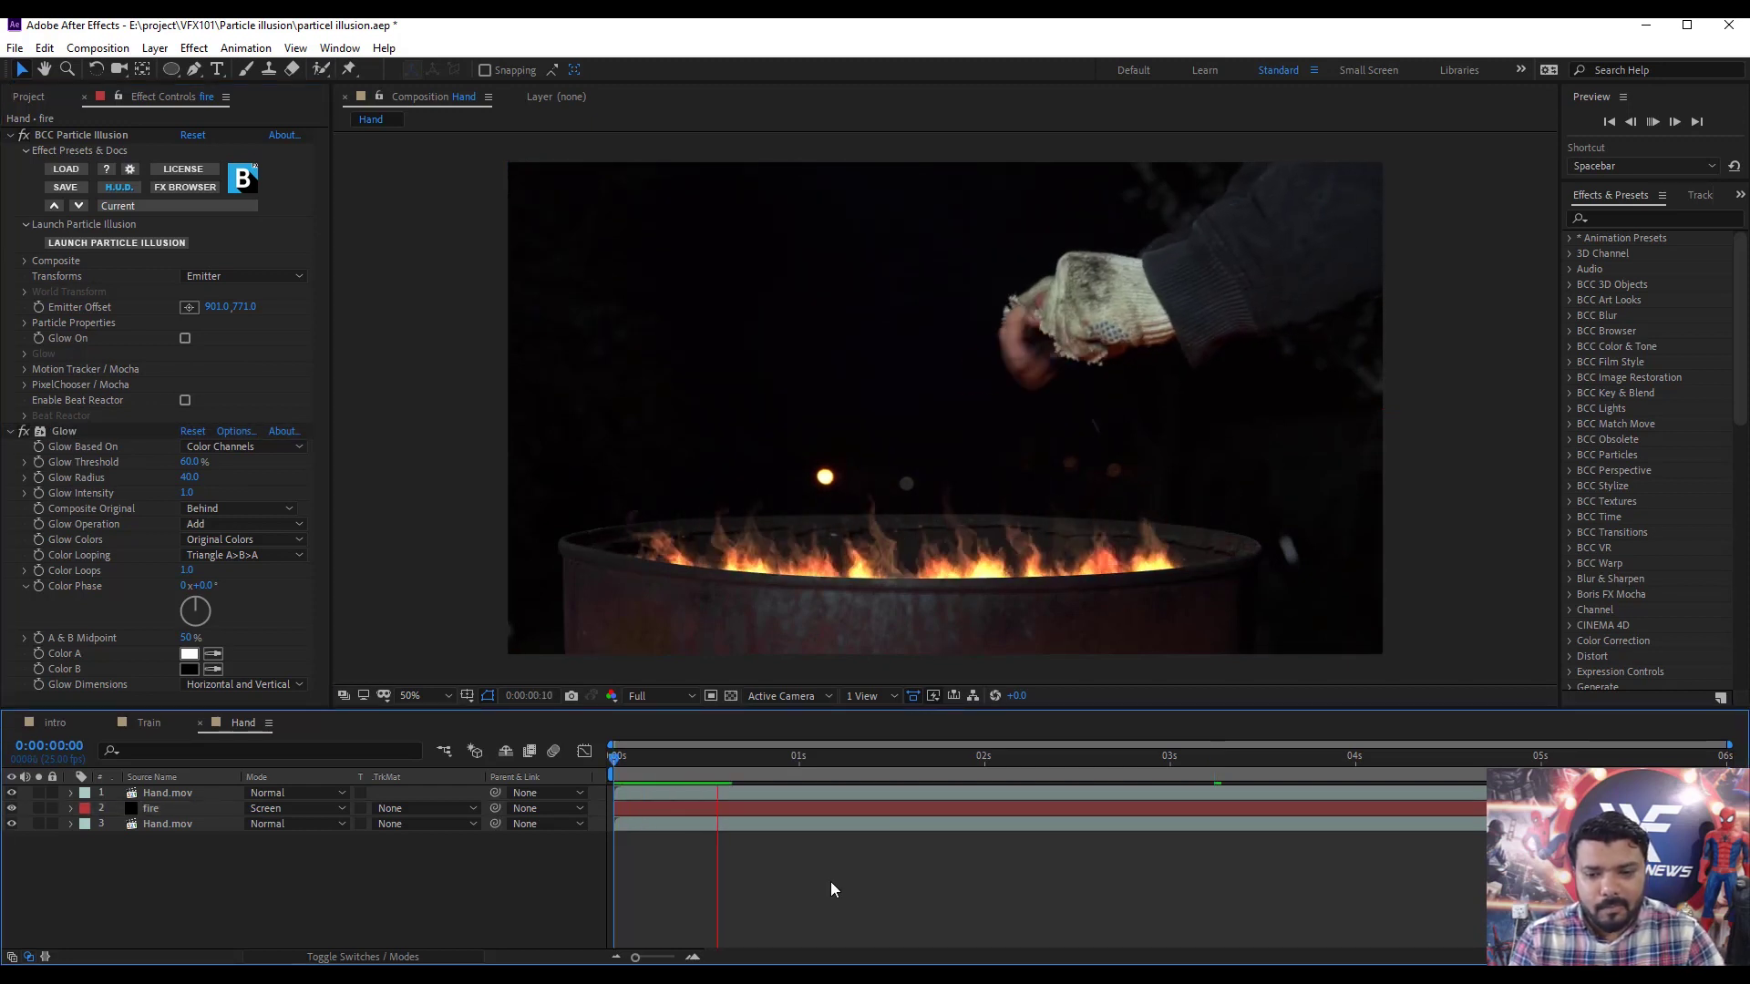